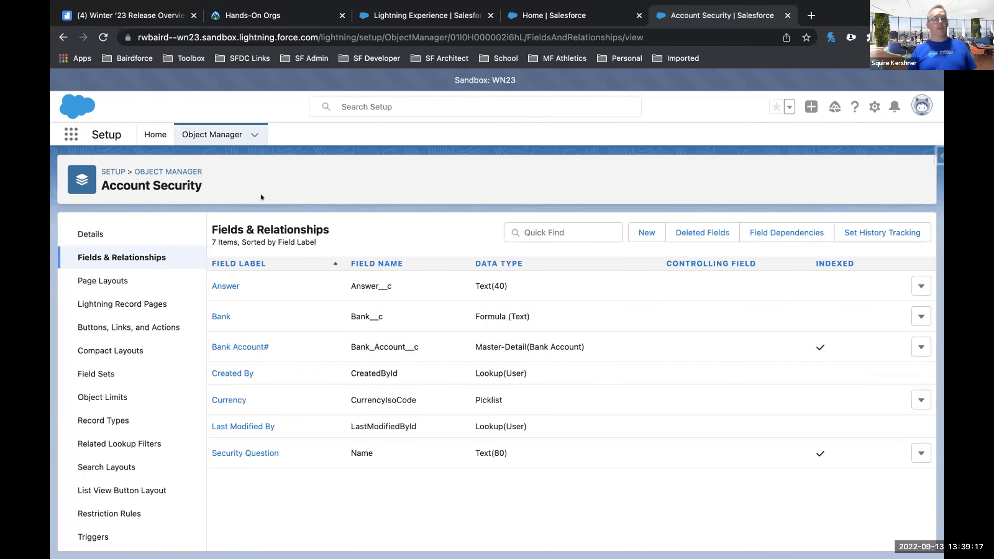
left_click(627, 226)
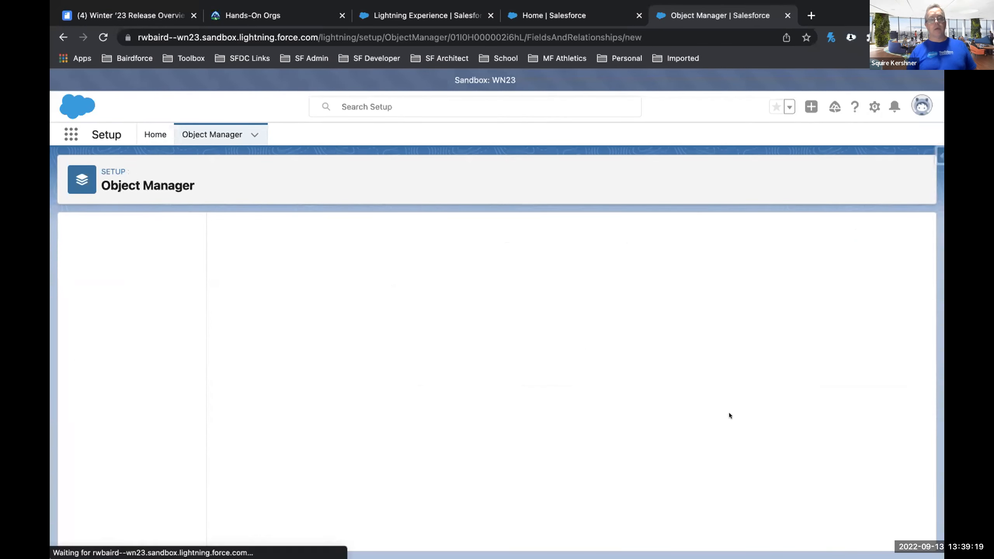
scroll(421, 352, "down", 10)
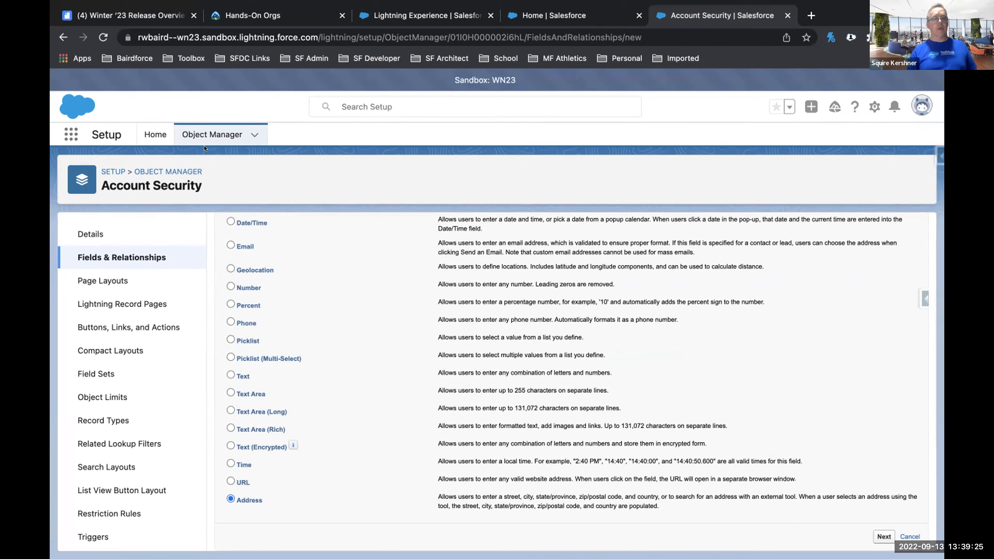
Find the Firm object among all objects and open its fields and relationships
left_click(216, 133)
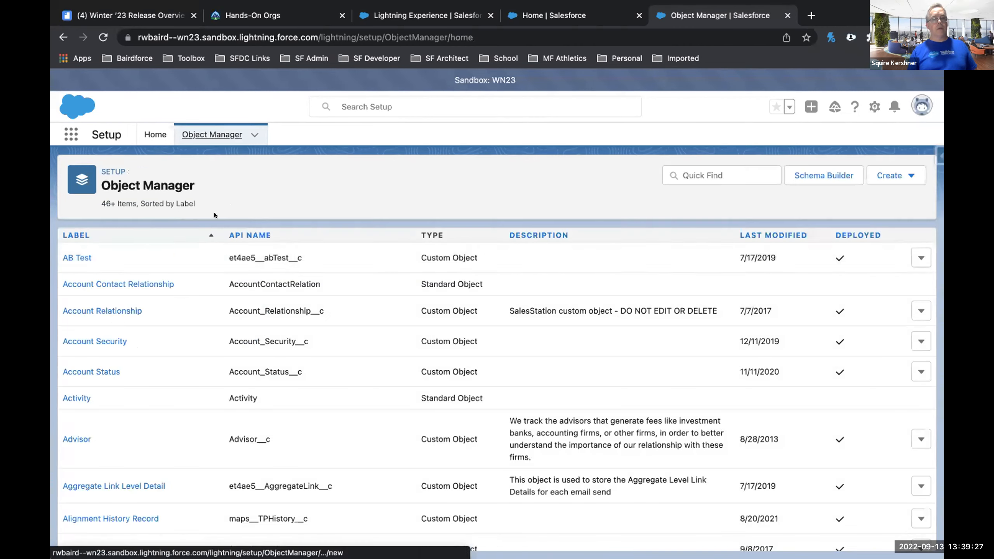
scroll(162, 274, "down", 20)
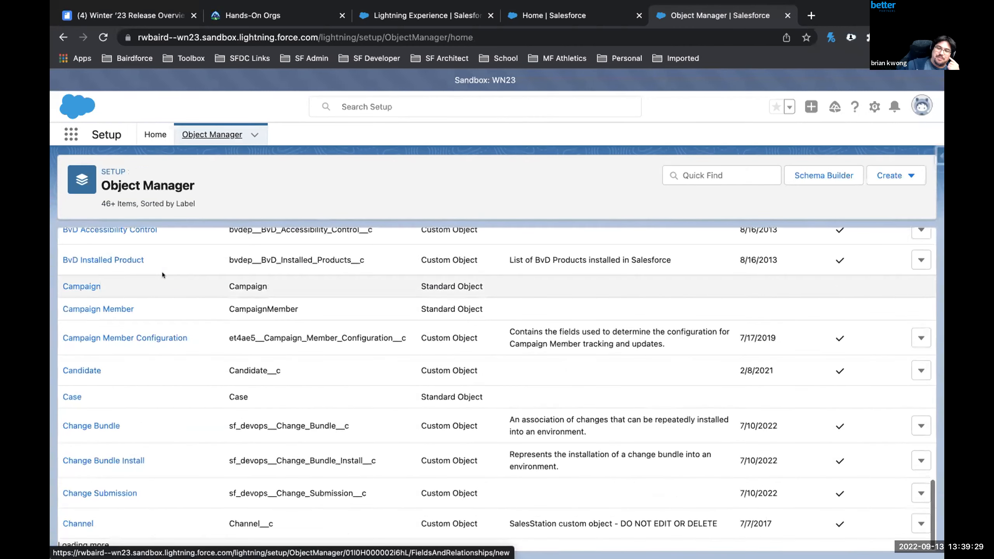
scroll(162, 272, "down", 20)
scroll(143, 350, "down", 6)
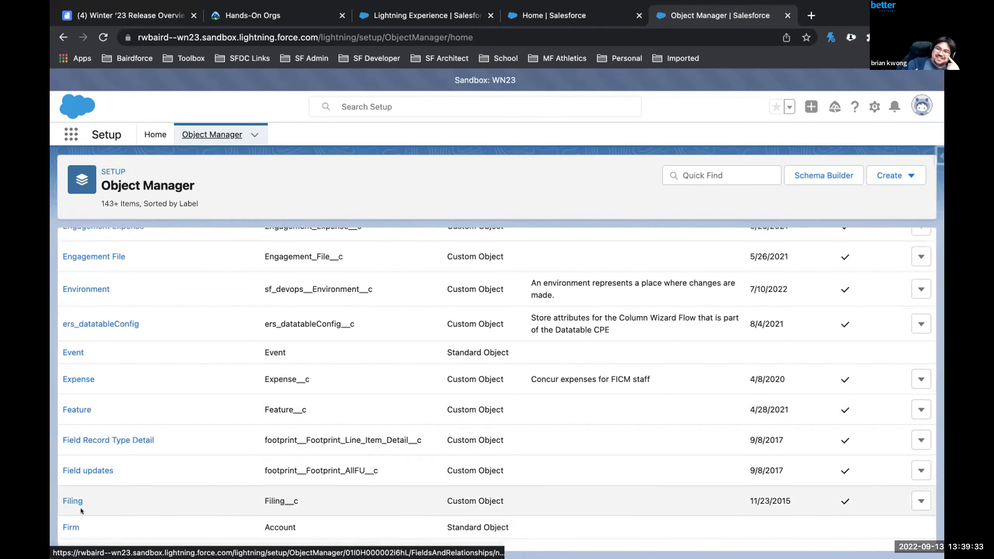
left_click(71, 527)
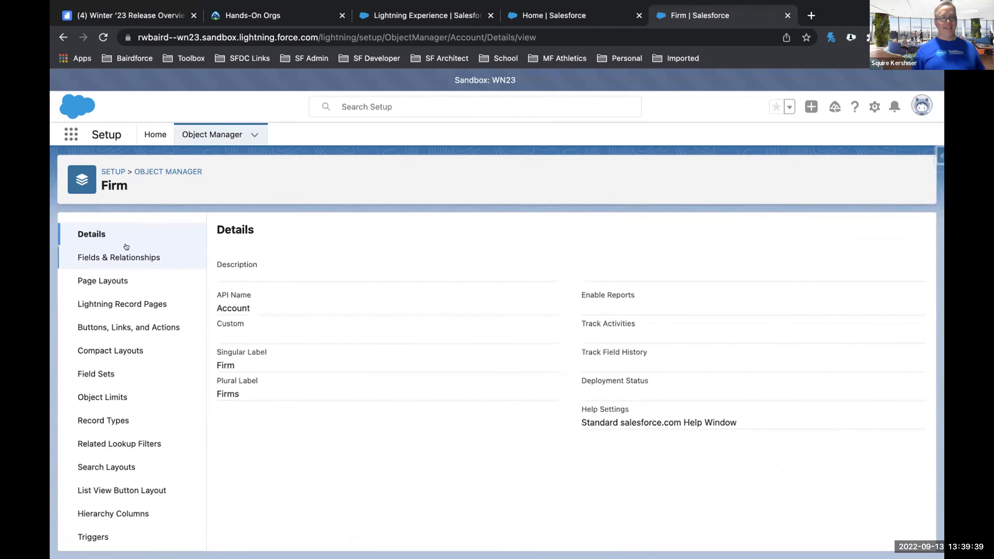
left_click(125, 257)
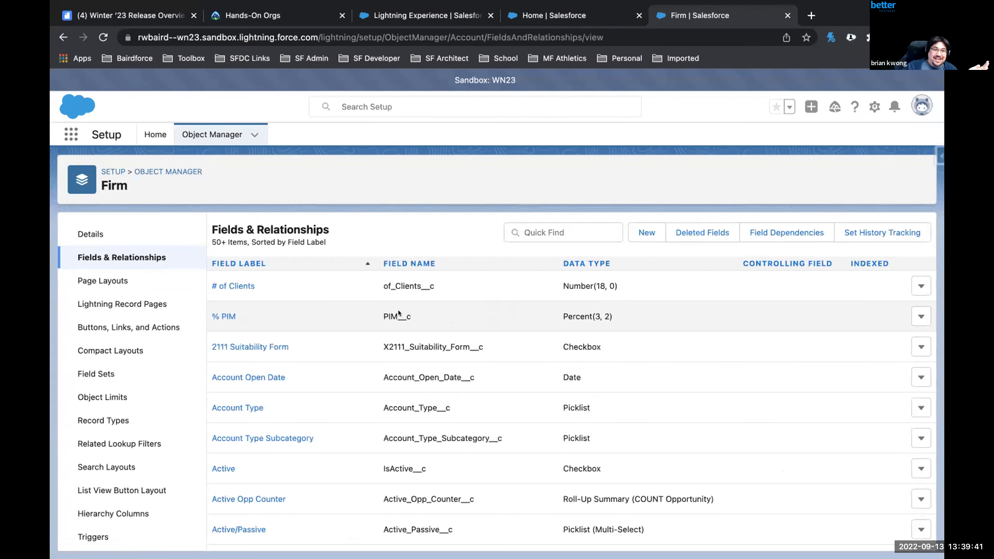
Start a new custom field on the Firm object with the Address data type
left_click(646, 233)
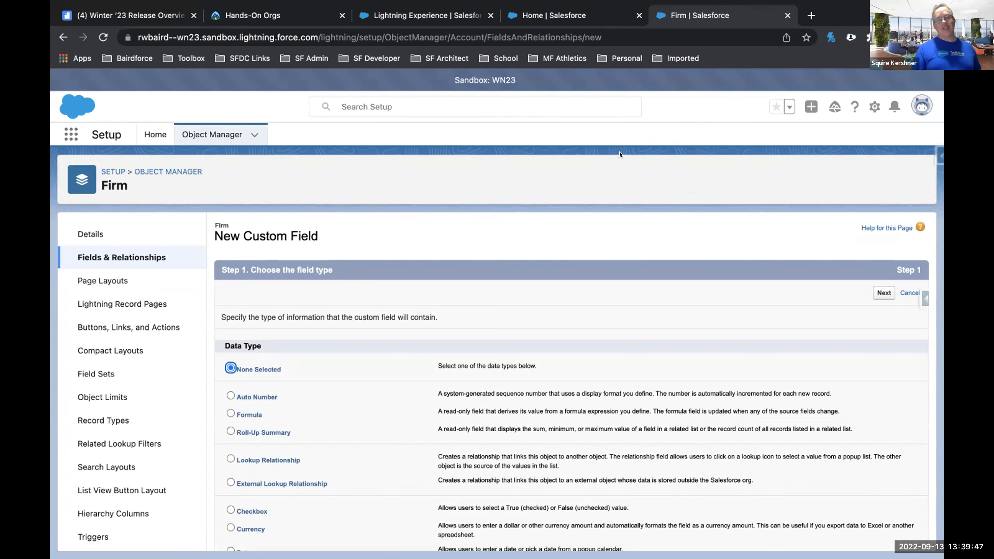
scroll(304, 456, "down", 10)
left_click(250, 499)
left_click(883, 536)
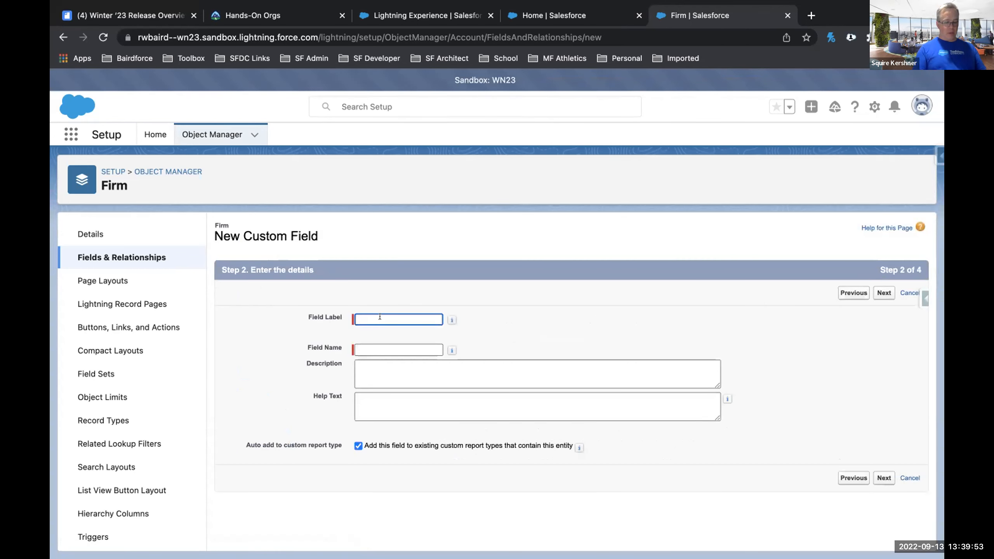
Label the new field Super Secret Address, use Super_Secret_Address as its field name, and continue to field-level security
type("Super Secret Address")
key("Tab")
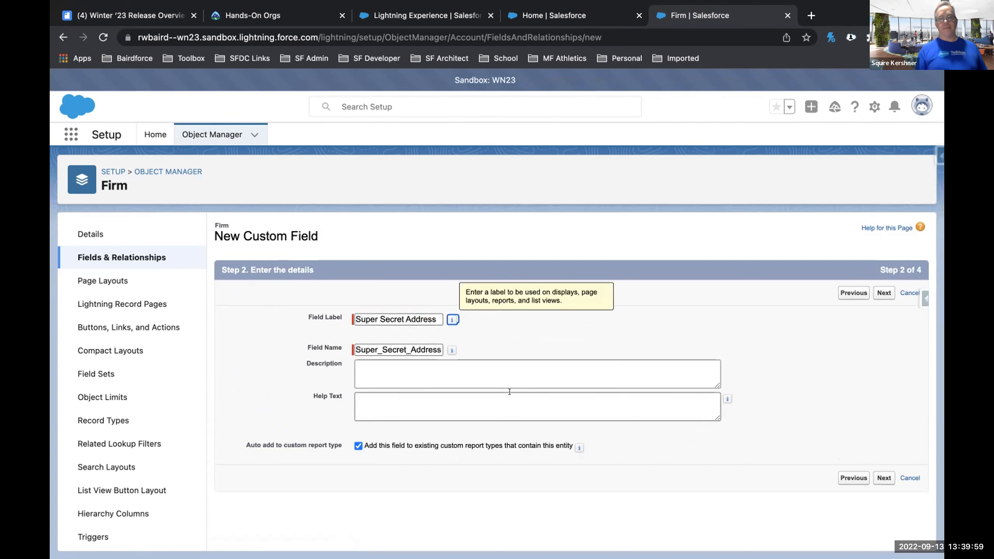
left_click(875, 294)
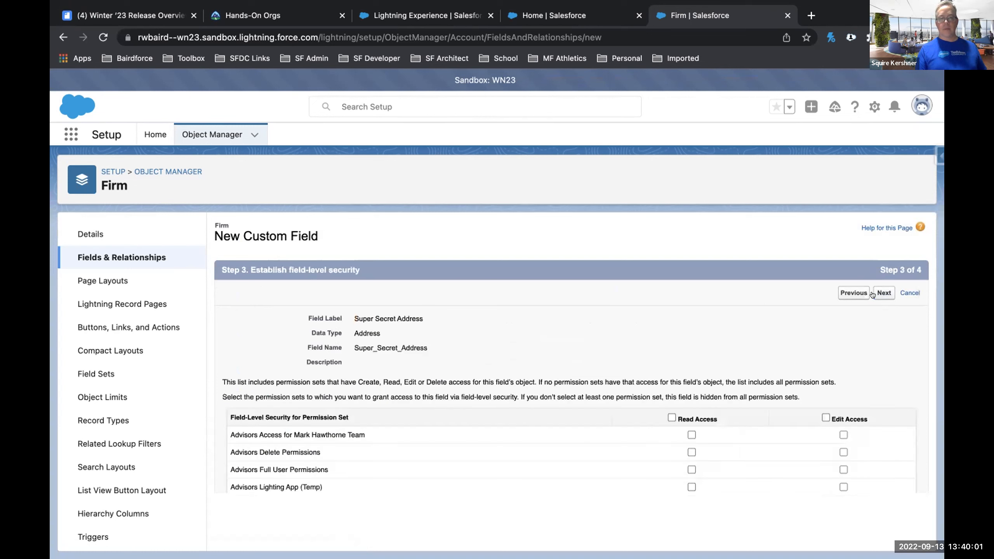
Grant all permission sets read and edit access to the field, and save it on all page layouts
left_click(672, 418)
left_click(826, 416)
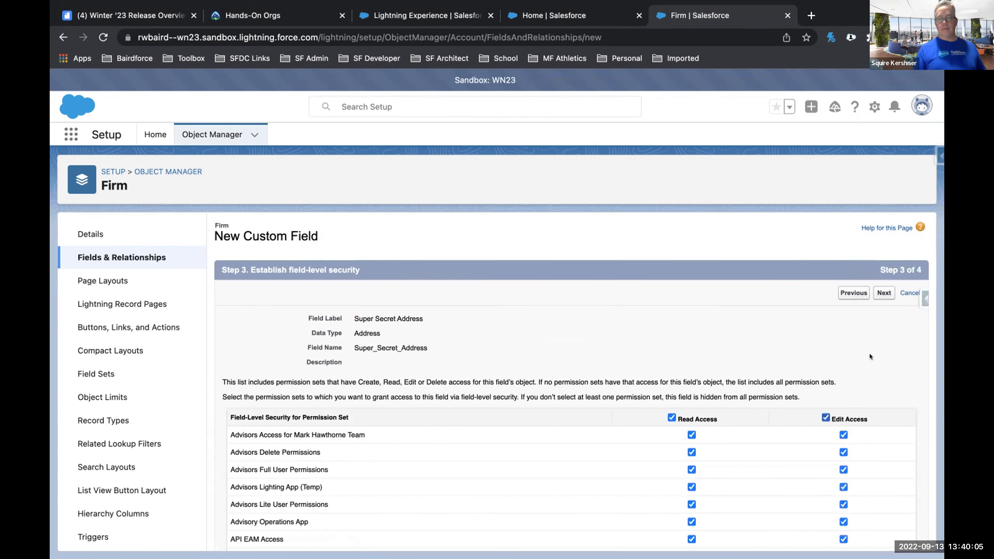
left_click(877, 294)
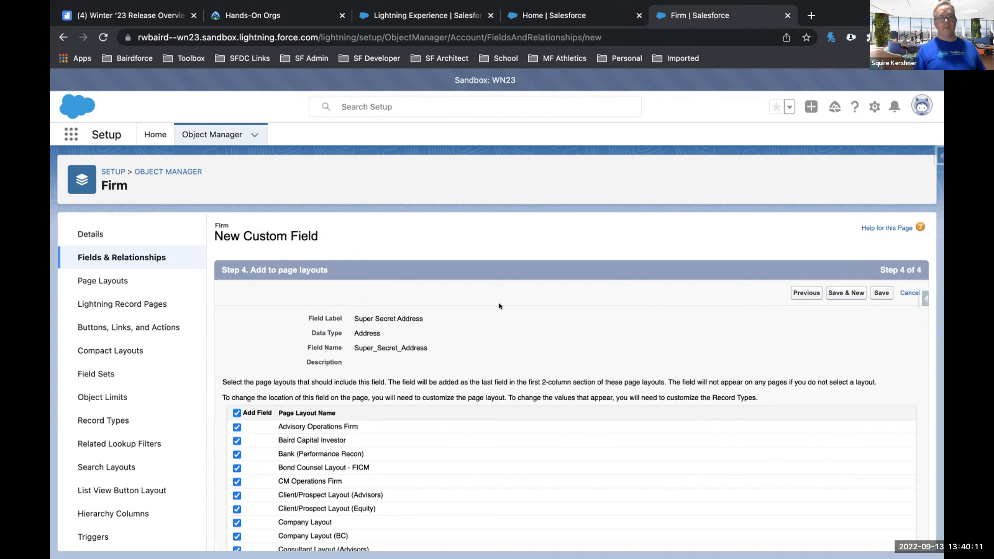
left_click(887, 293)
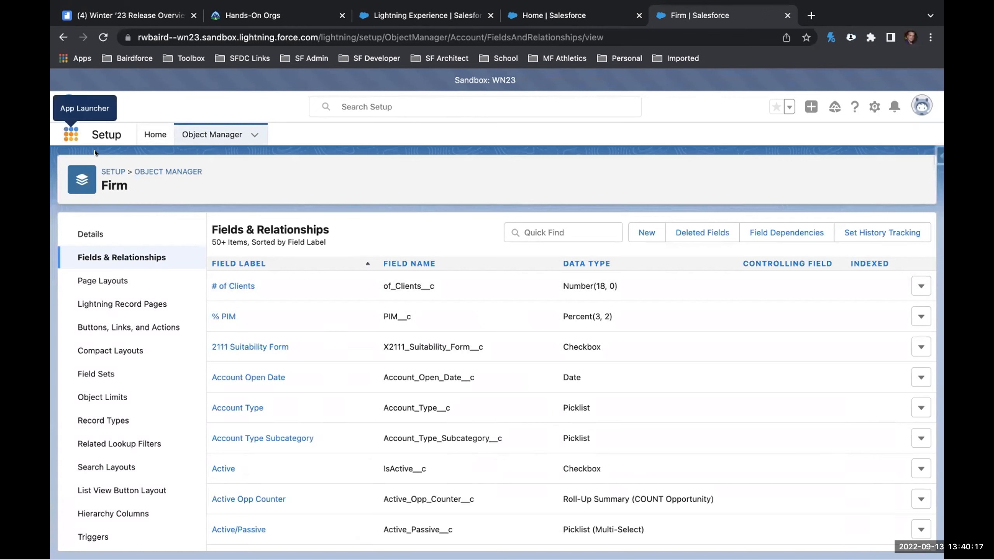
Switch to the Sales app and look through its additional navigation items
left_click(71, 134)
left_click(135, 218)
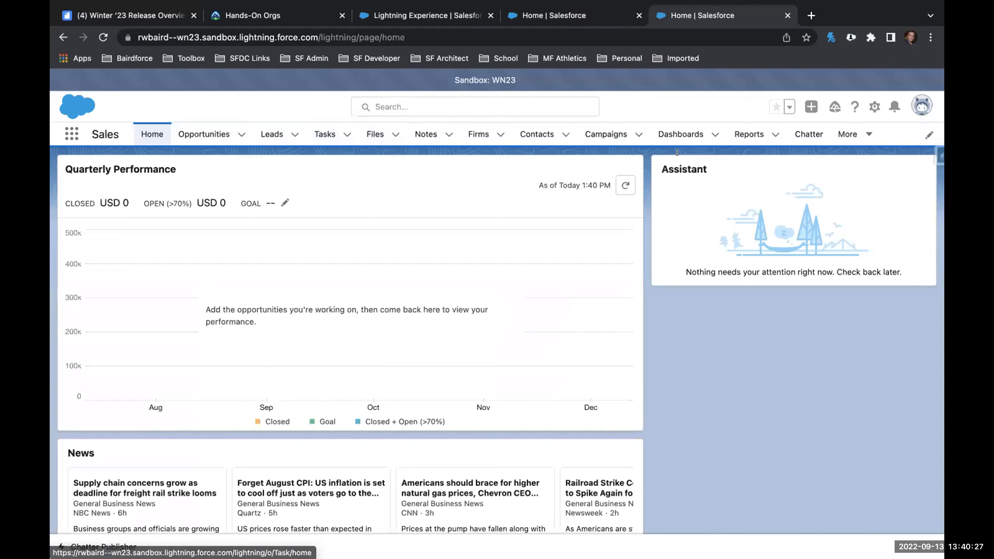
left_click(866, 133)
scroll(856, 169, "down", 1)
scroll(847, 180, "down", 3)
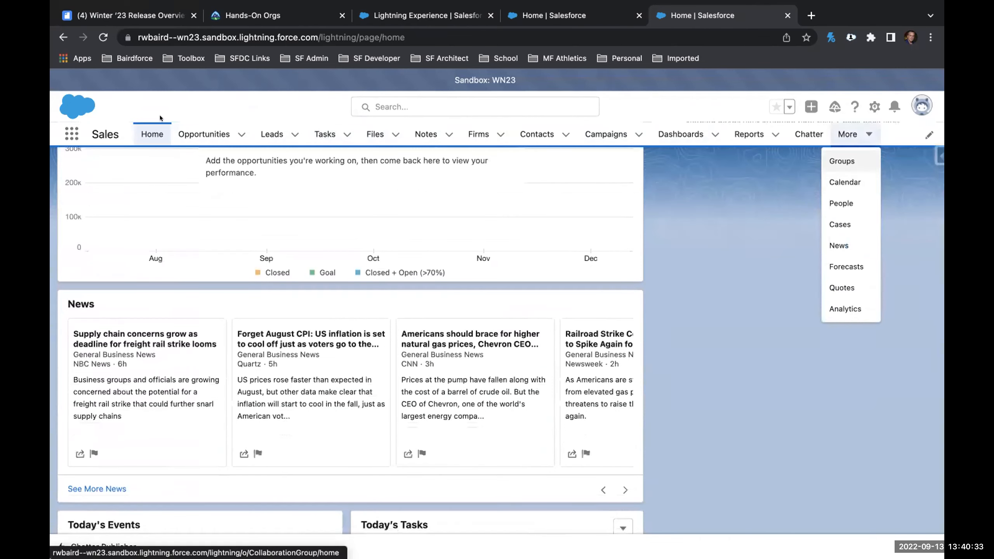
Find the Firms item by searching all apps and items for "firm", and open the Default Account record
left_click(71, 133)
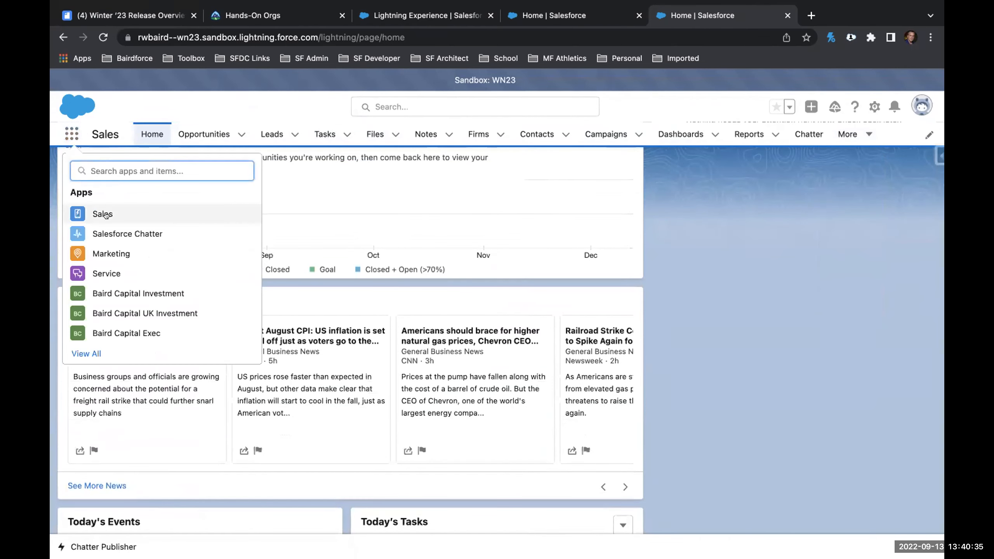
left_click(91, 352)
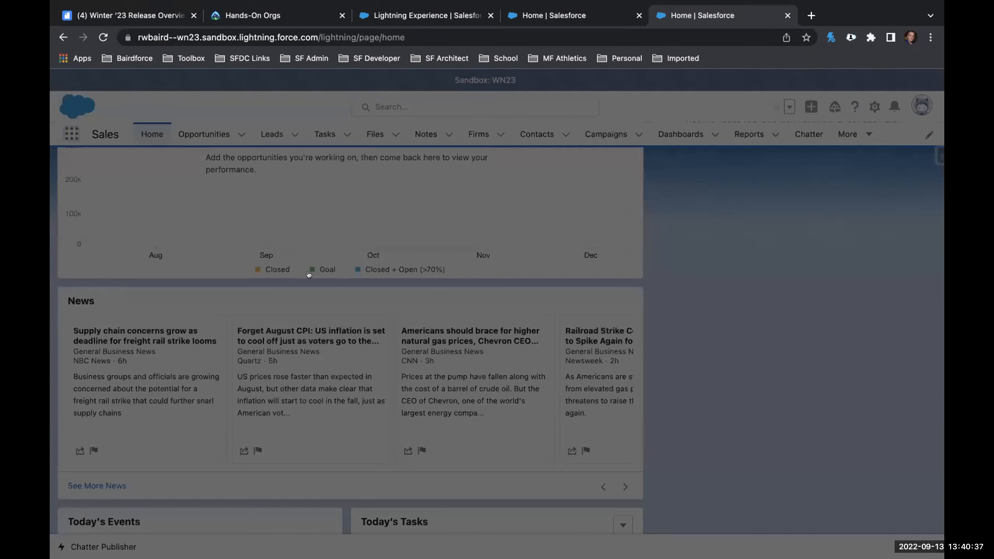
type("firm")
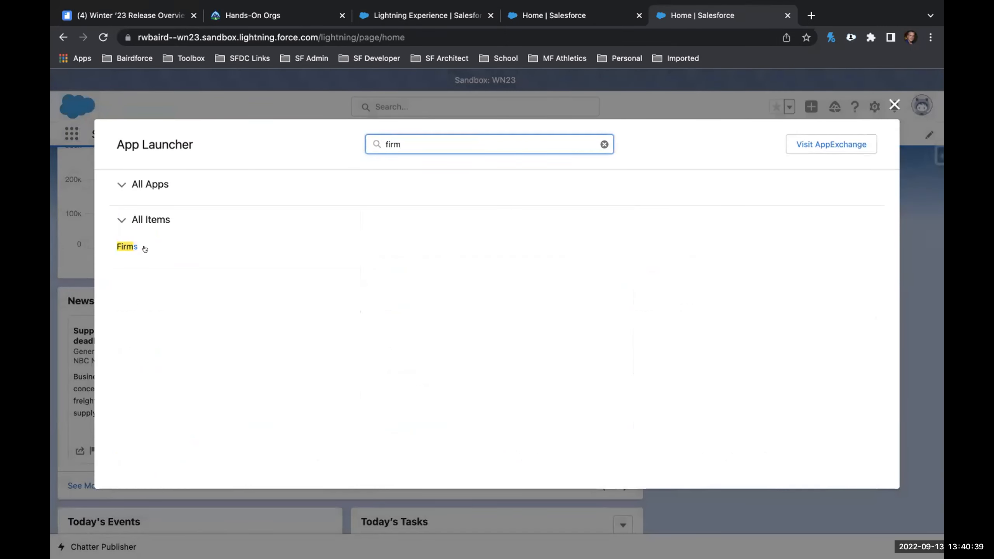
left_click(127, 248)
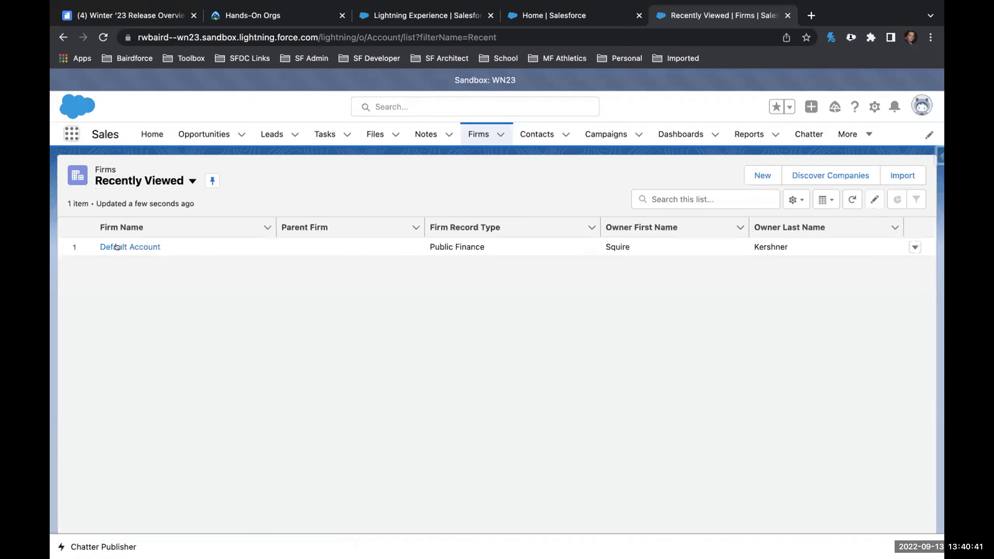
left_click(126, 248)
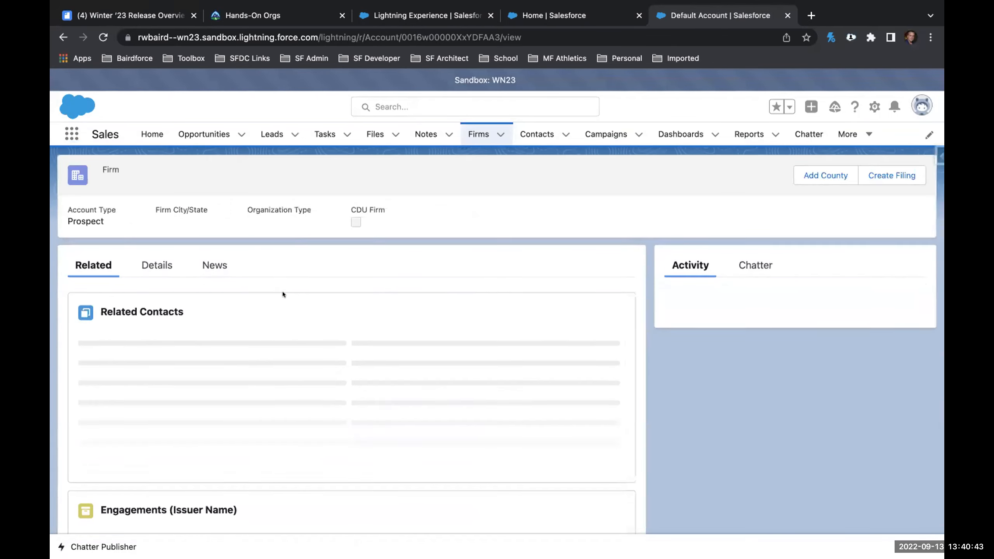
Look through the detail sections of the Default Account record for the Super Secret Address field
left_click(157, 266)
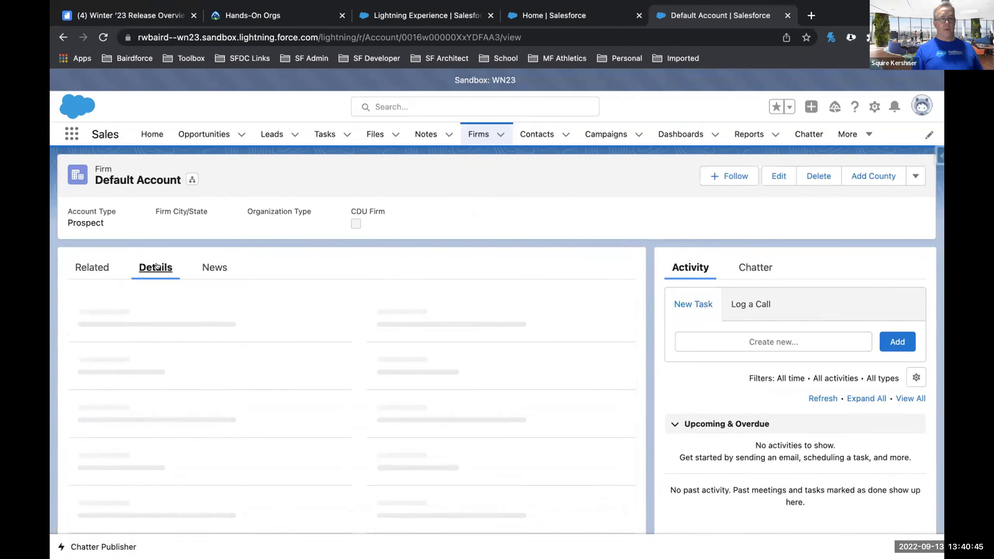
scroll(293, 331, "down", 5)
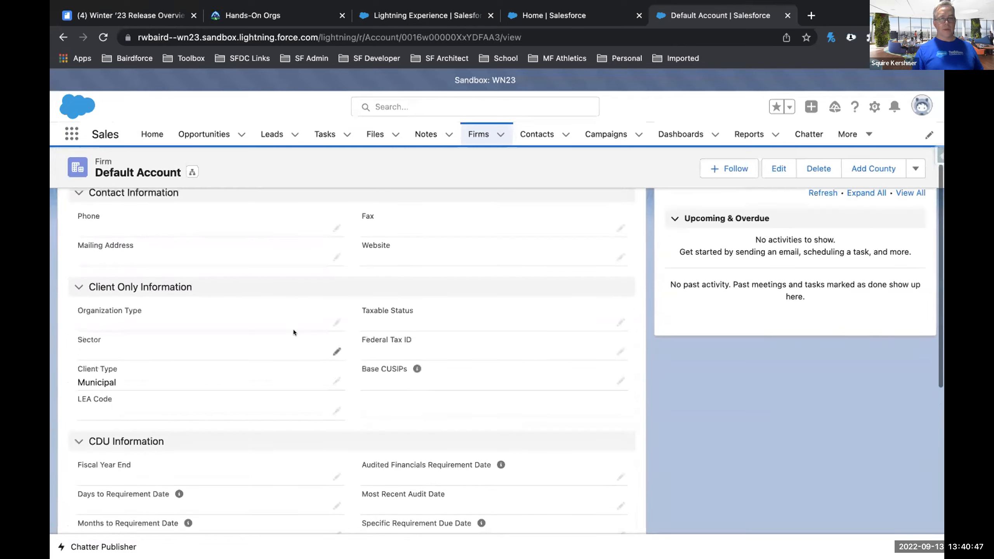
scroll(293, 331, "down", 8)
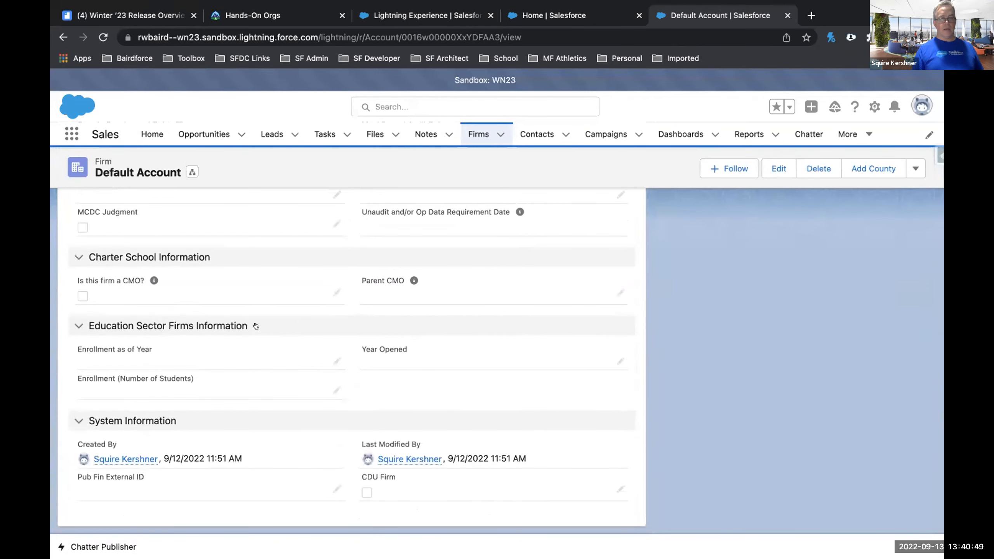
scroll(349, 345, "up", 1)
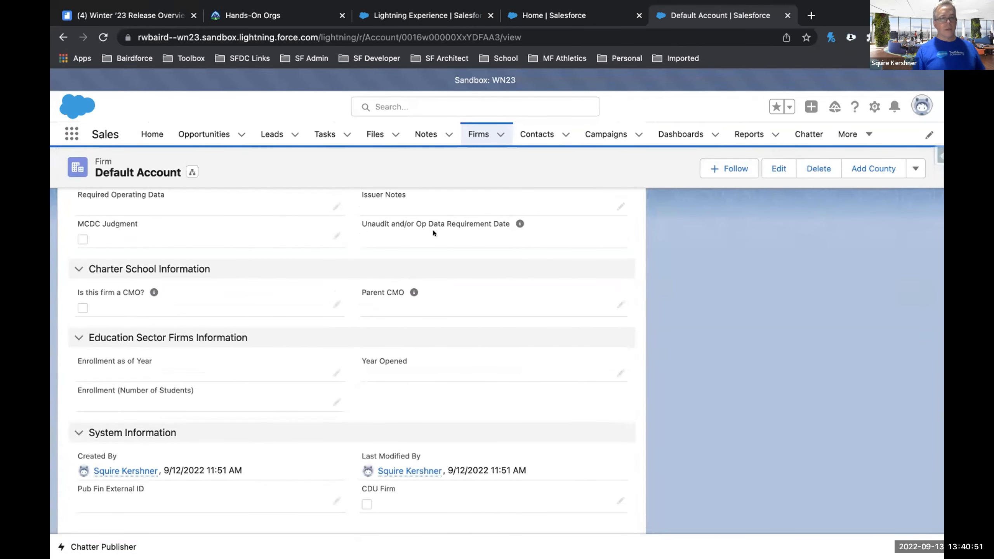
scroll(438, 231, "up", 5)
scroll(441, 233, "up", 6)
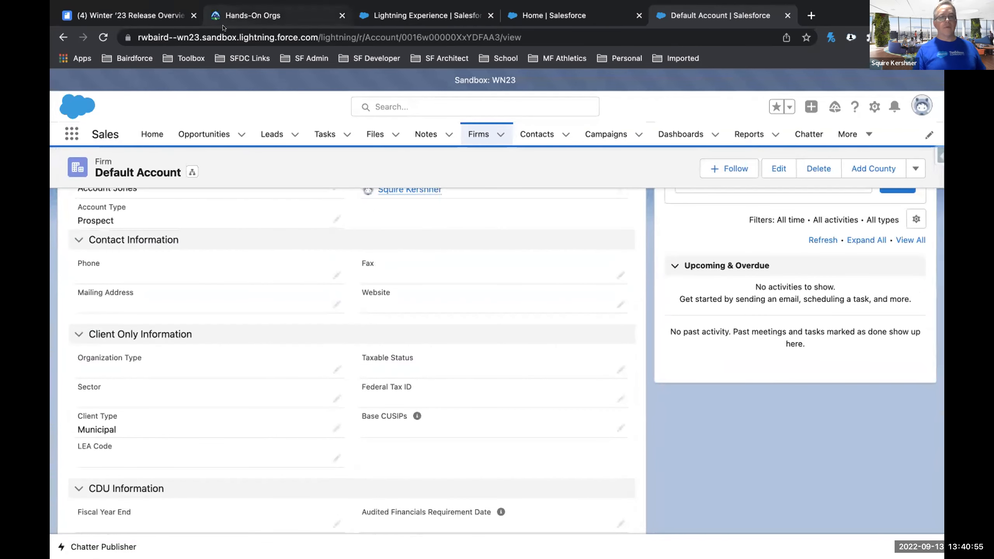
Reload the Default Account record and check its detail sections again for the new address field
left_click(103, 38)
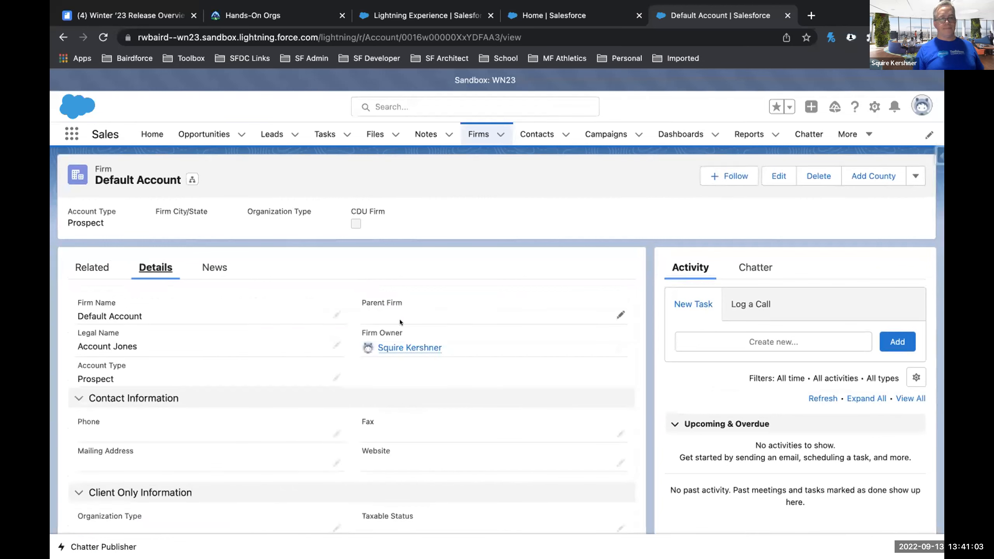
scroll(343, 334, "down", 3)
scroll(343, 335, "down", 8)
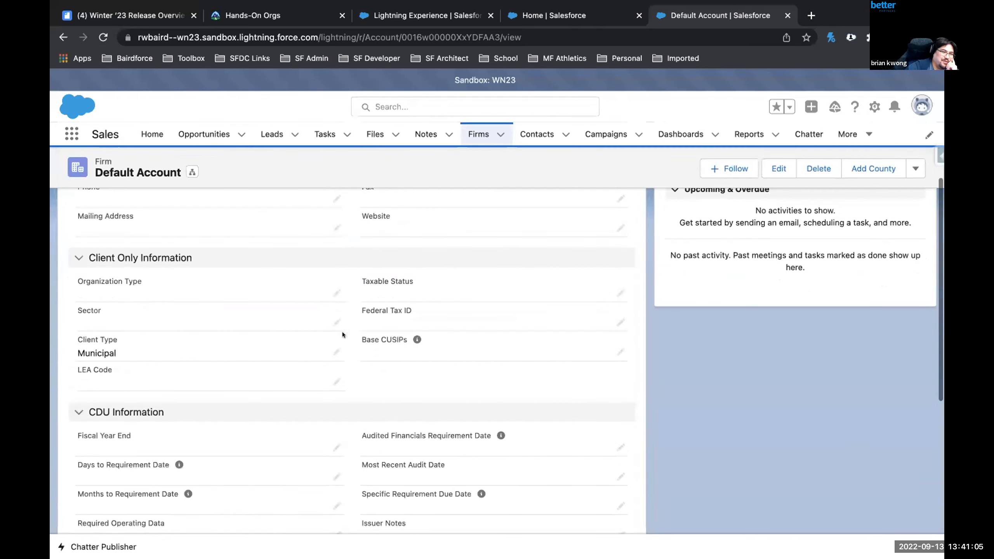
scroll(343, 335, "down", 5)
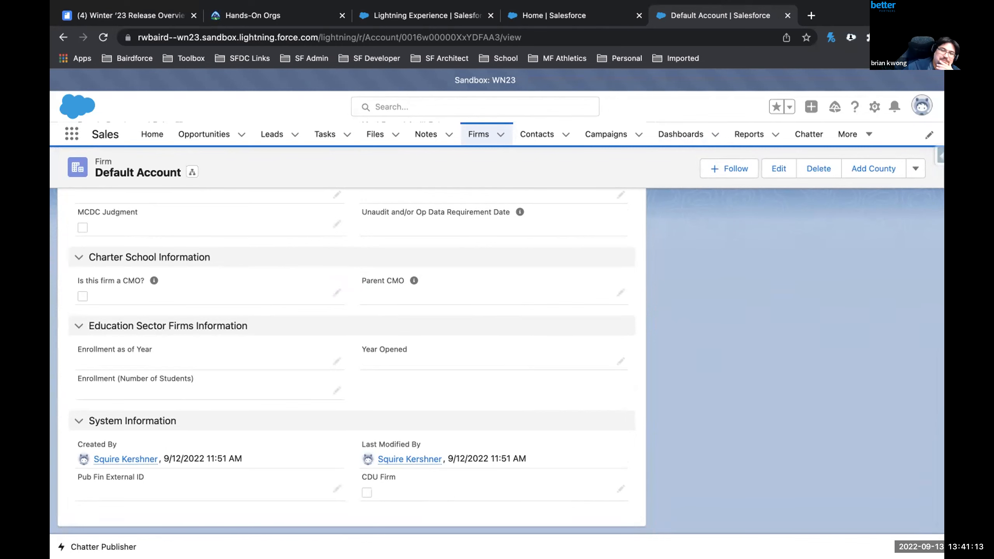
scroll(391, 251, "up", 10)
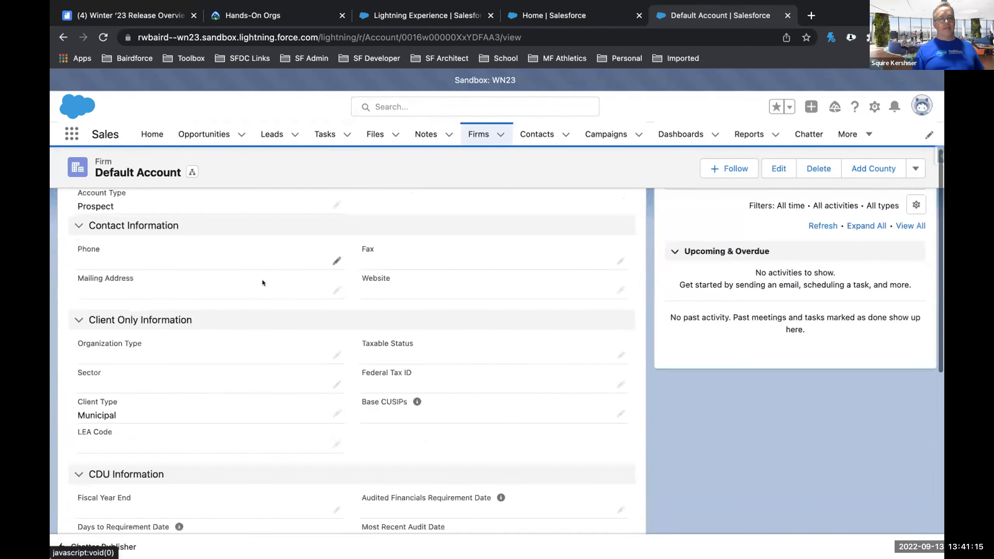
Open the Mailing Address of the Default Account record for editing
left_click(336, 290)
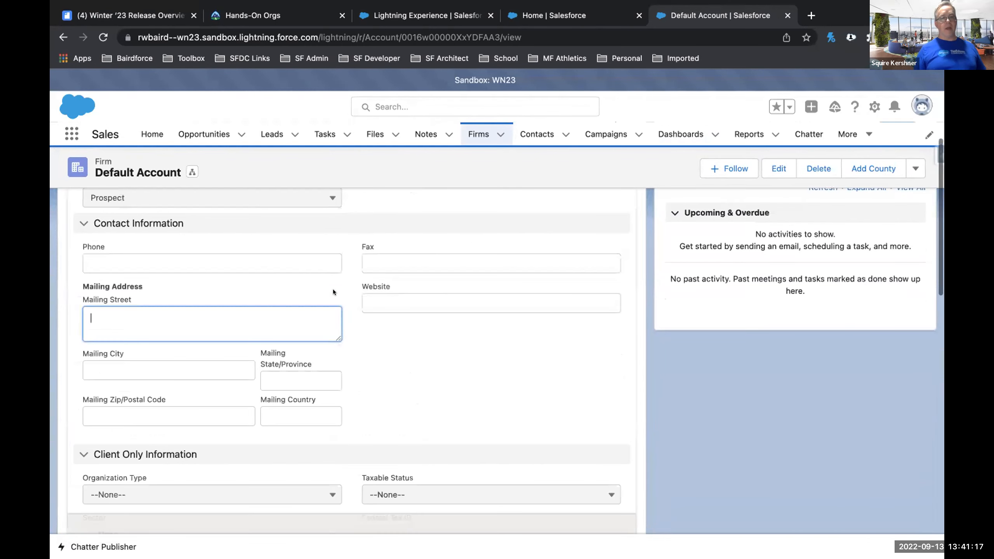
scroll(352, 362, "up", 1)
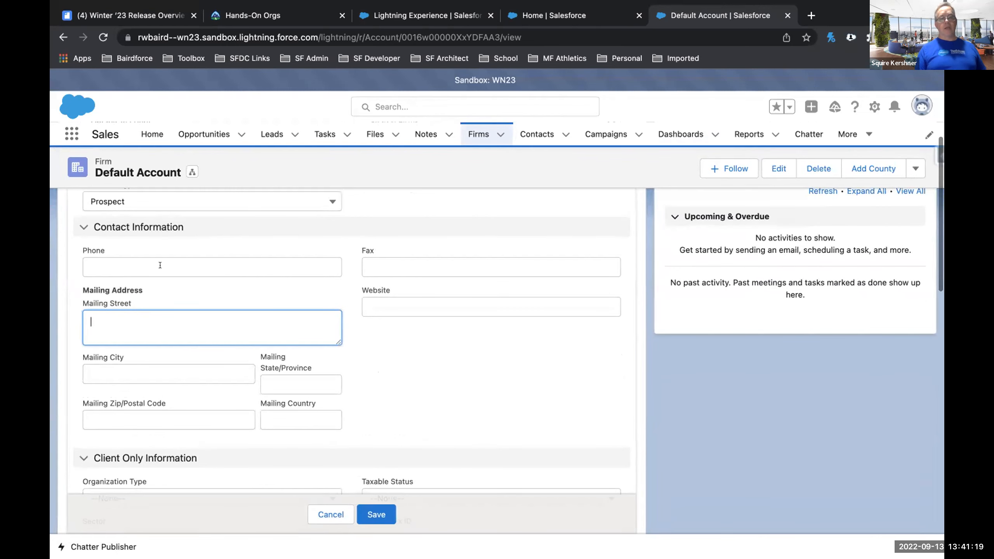
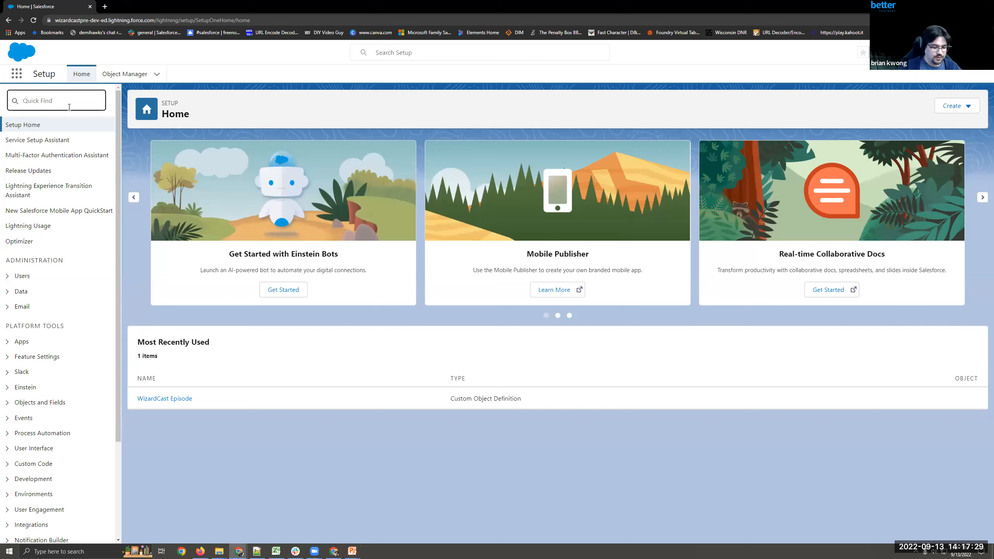
Open the Flows setup page and create a new Record-Triggered Flow
left_click(36, 202)
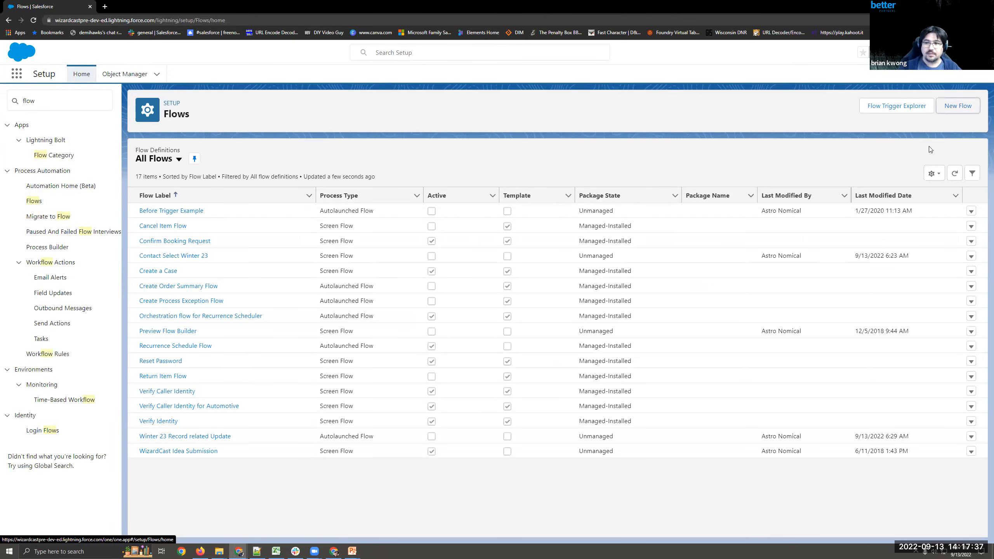
left_click(955, 108)
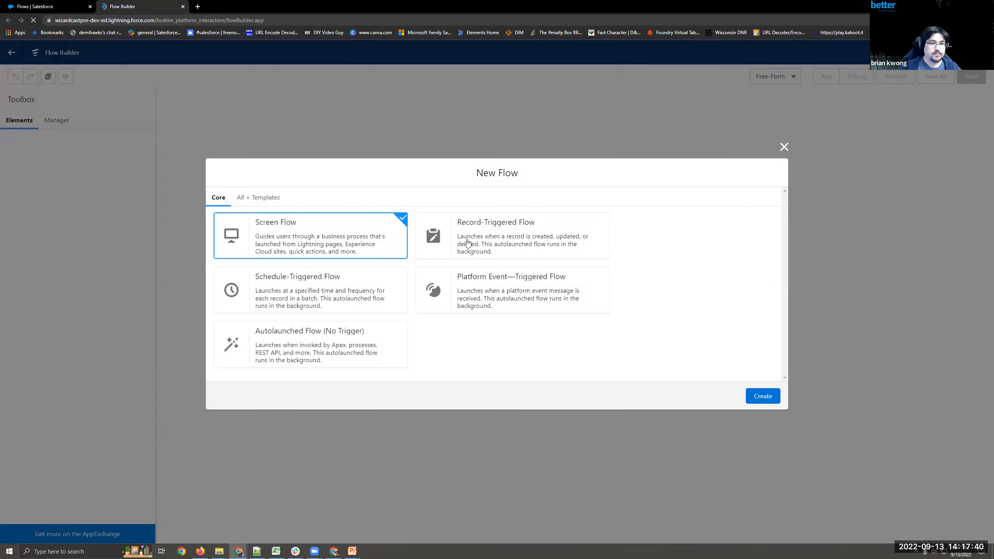
double_click(490, 237)
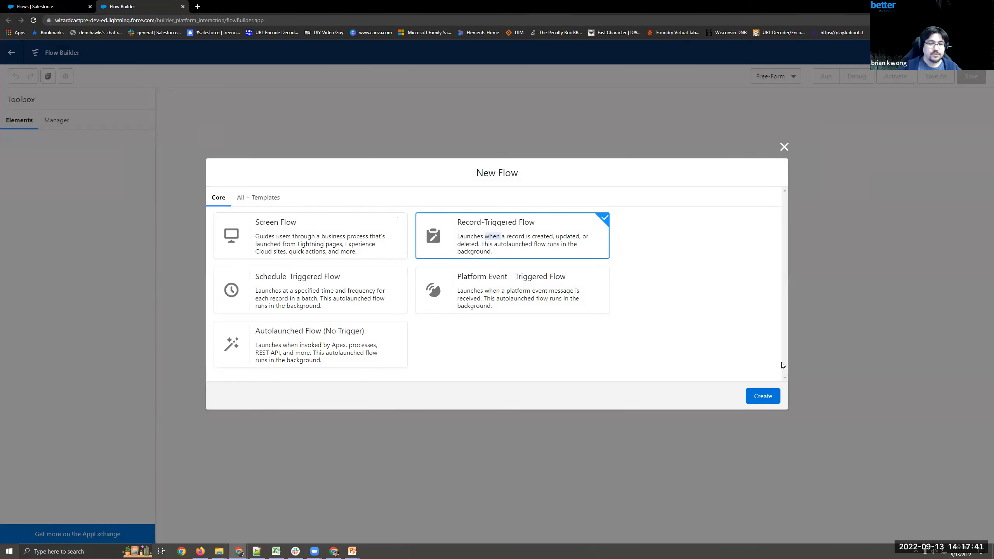
left_click(773, 397)
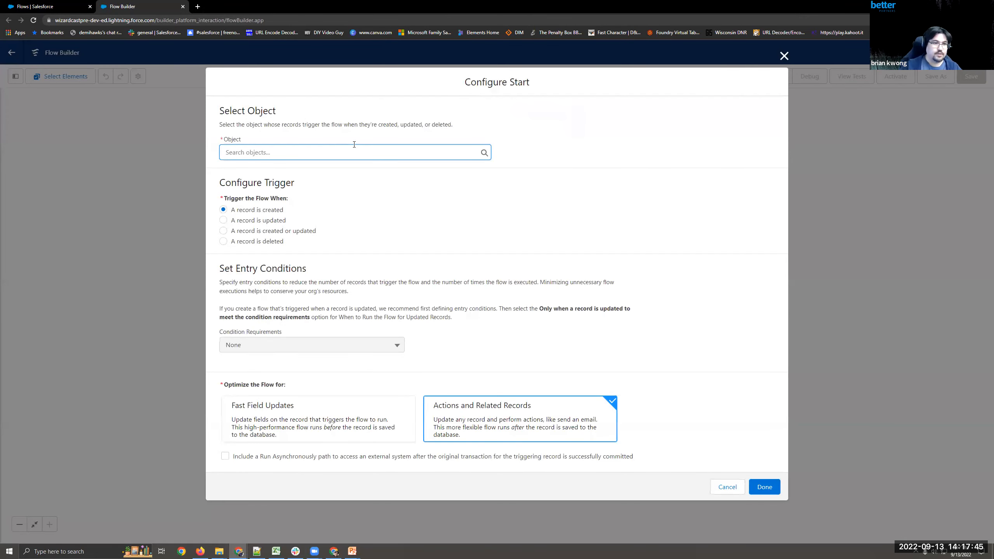
Set the flow's start object to Opportunity and trigger it when a record is created or updated
type("opp")
left_click(325, 172)
left_click(306, 231)
Set the entry condition requirements to Formula Evaluates to True and insert the ISCLONE() function into the formula
left_click(341, 344)
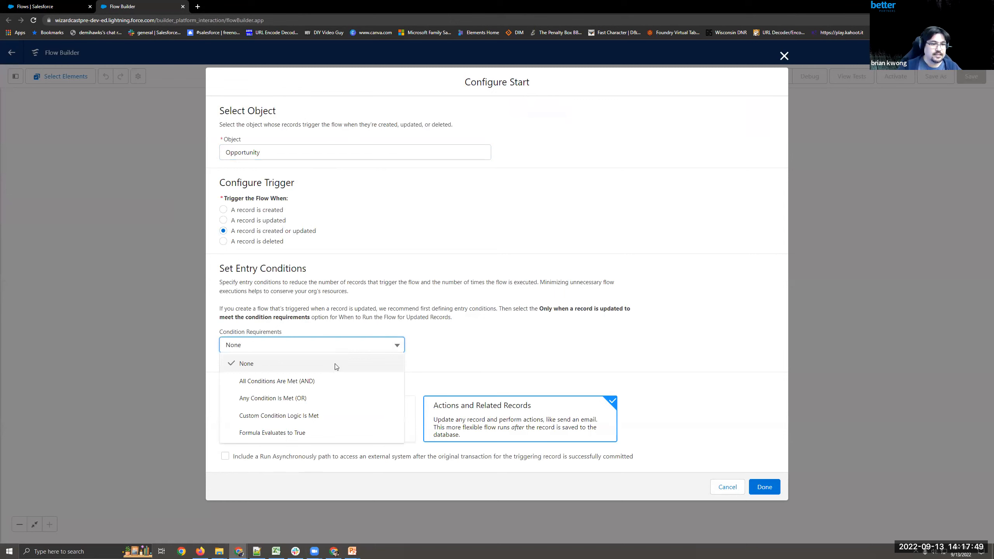
left_click(296, 433)
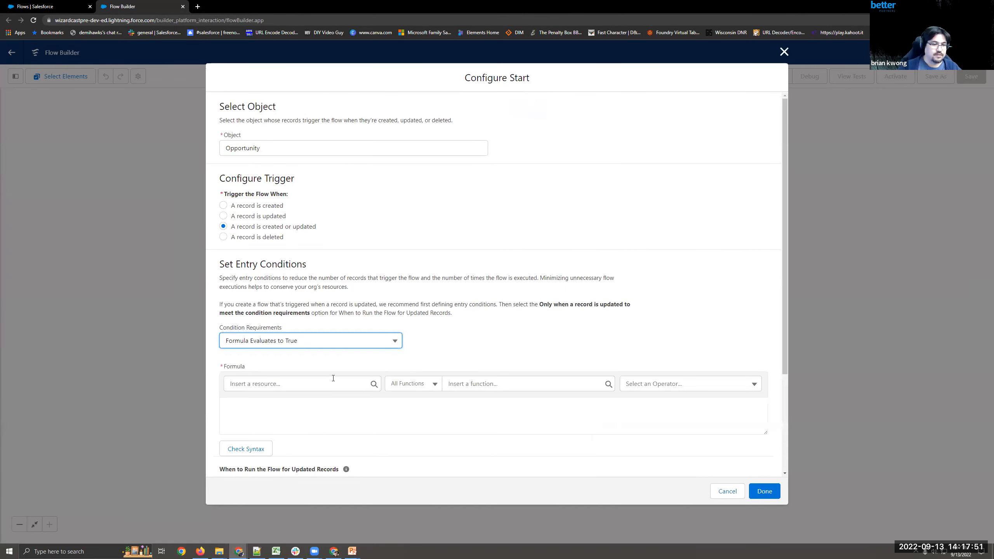
left_click(474, 383)
type("isclon")
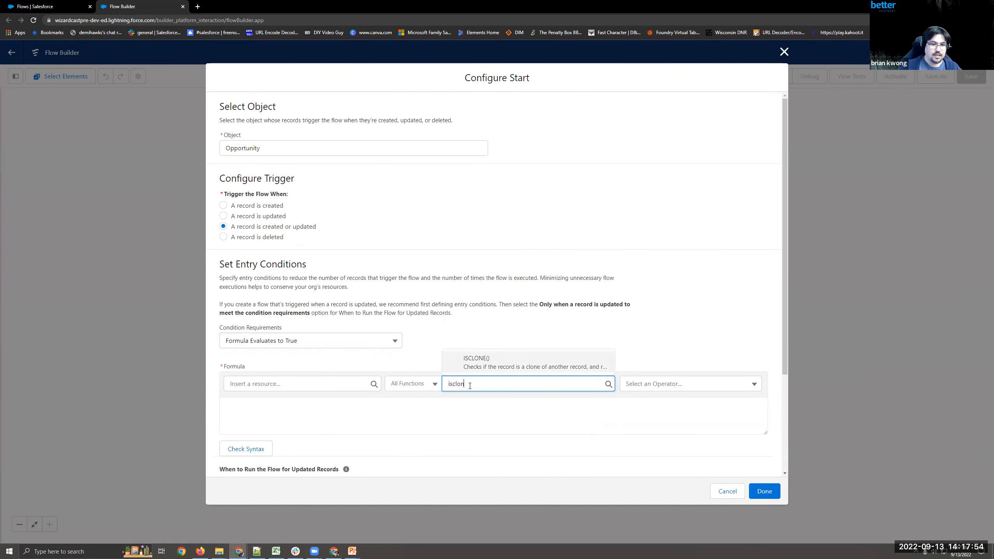
left_click(477, 362)
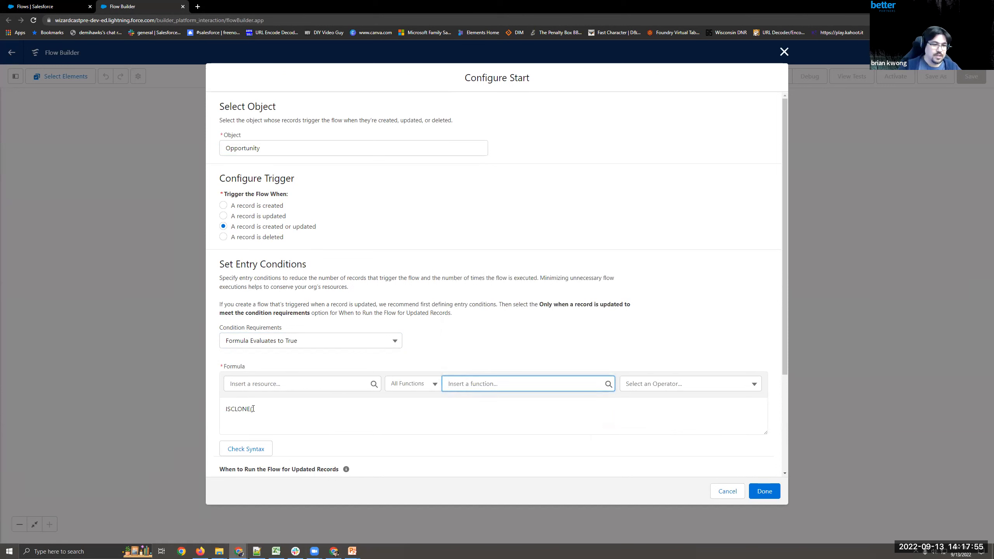
Try passing the triggering record's Id, {!$Record.Id}, to the ISCLONE function and check the formula's syntax
left_click(288, 381)
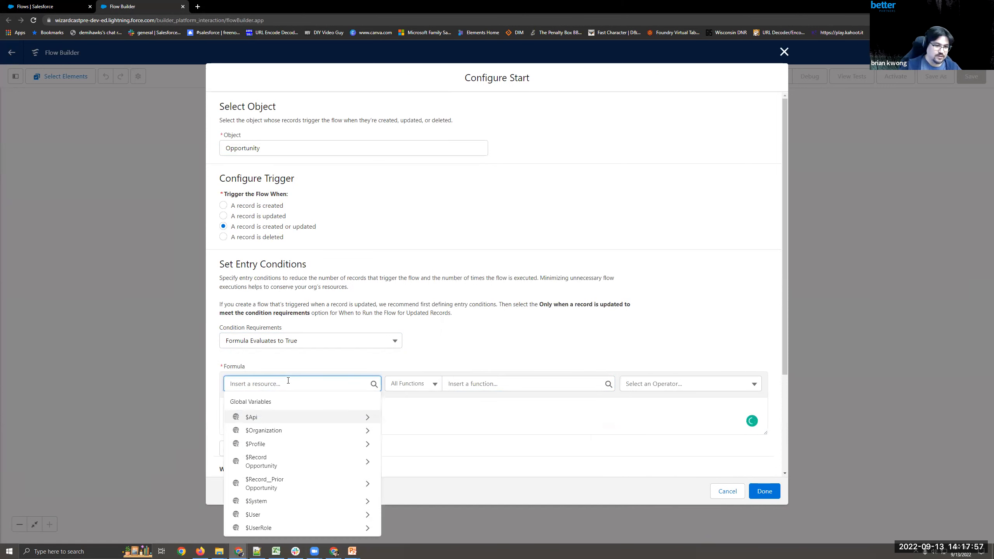
left_click(299, 462)
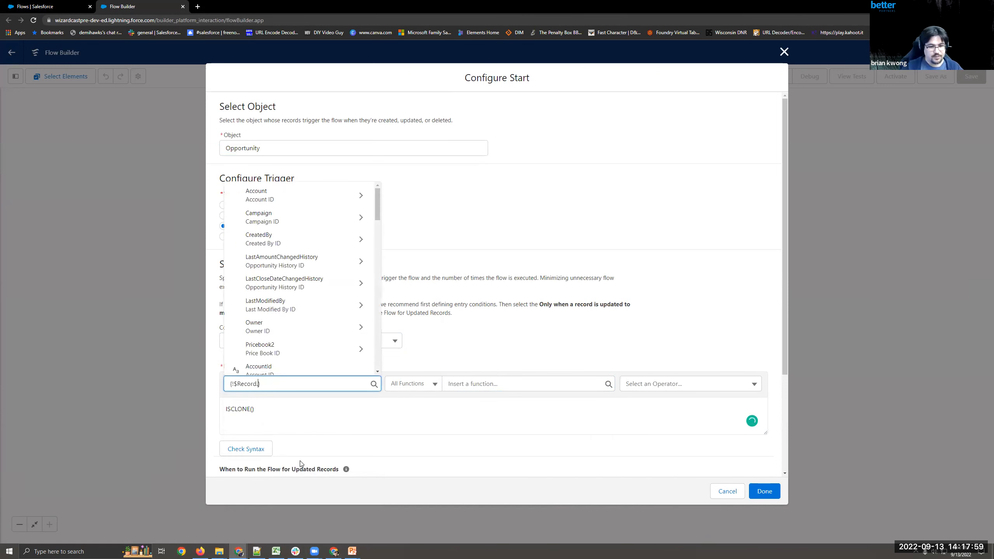
type("id")
scroll(290, 314, "down", 2)
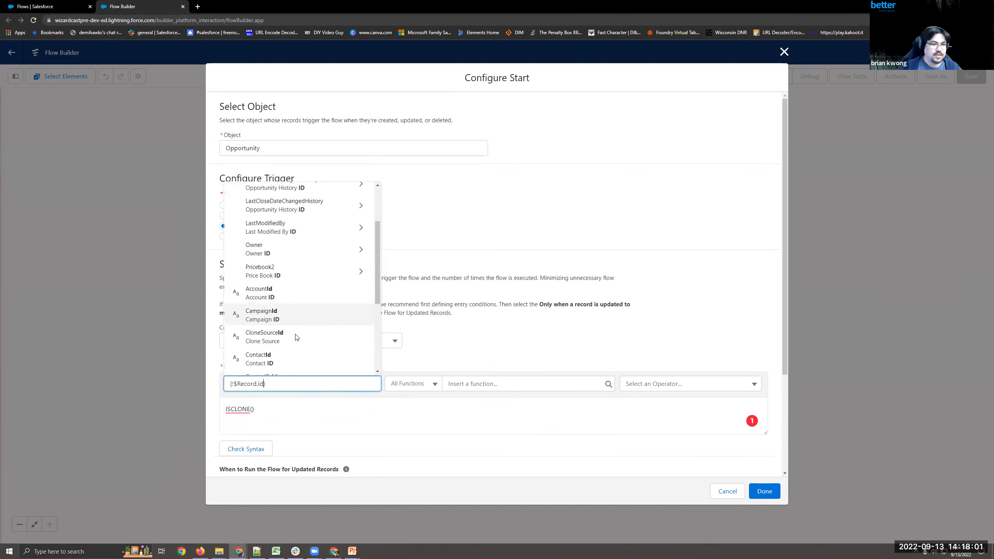
scroll(291, 335, "down", 2)
left_click(282, 328)
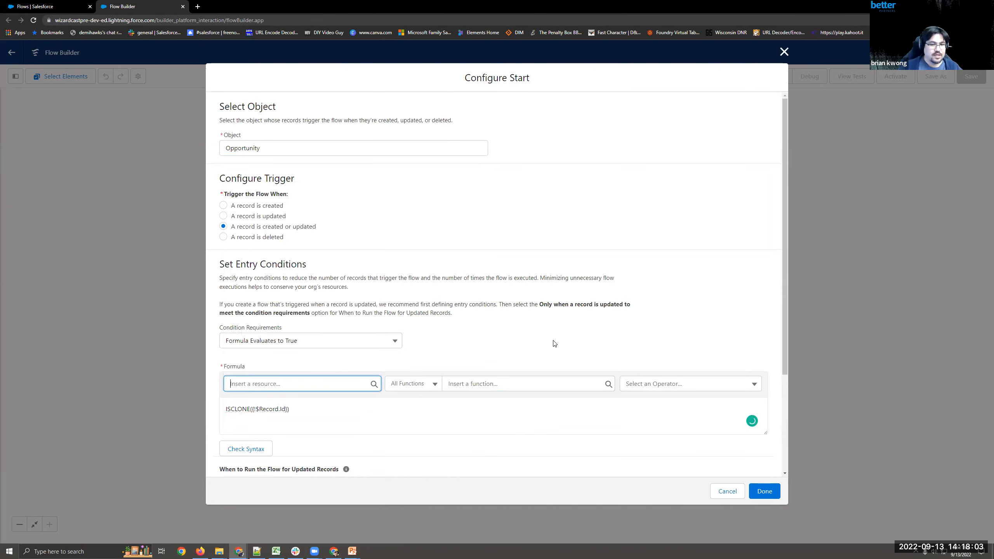
scroll(401, 419, "down", 2)
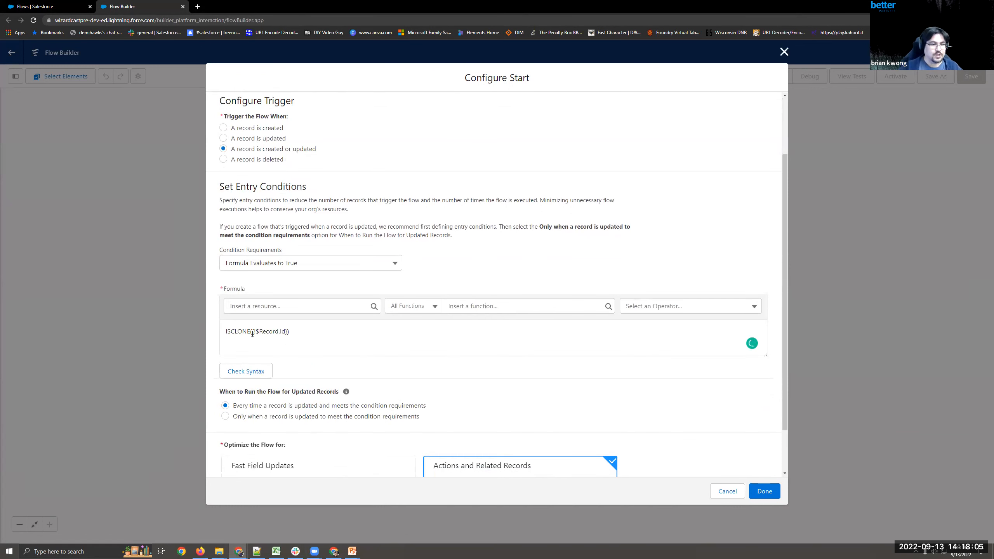
left_click_drag(226, 332, 310, 338)
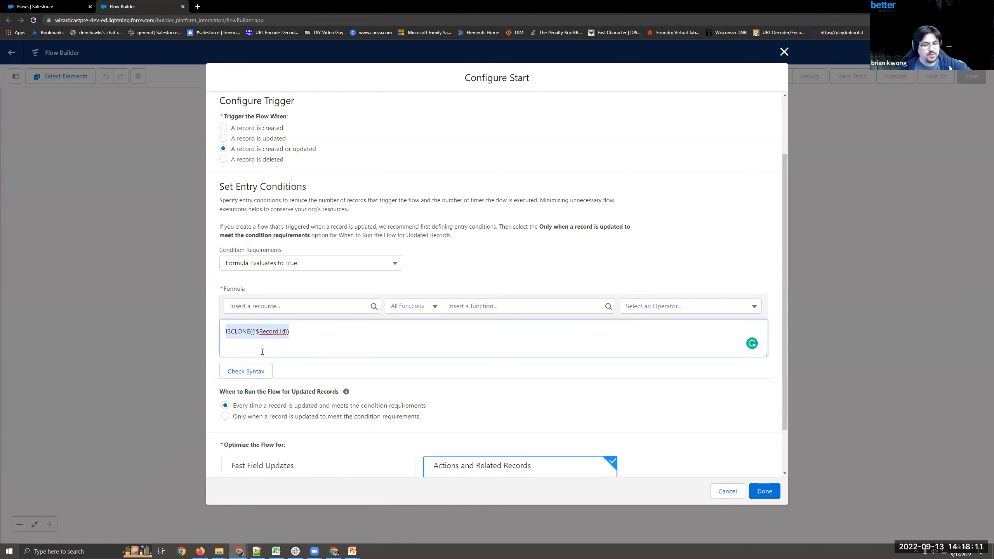
left_click(249, 374)
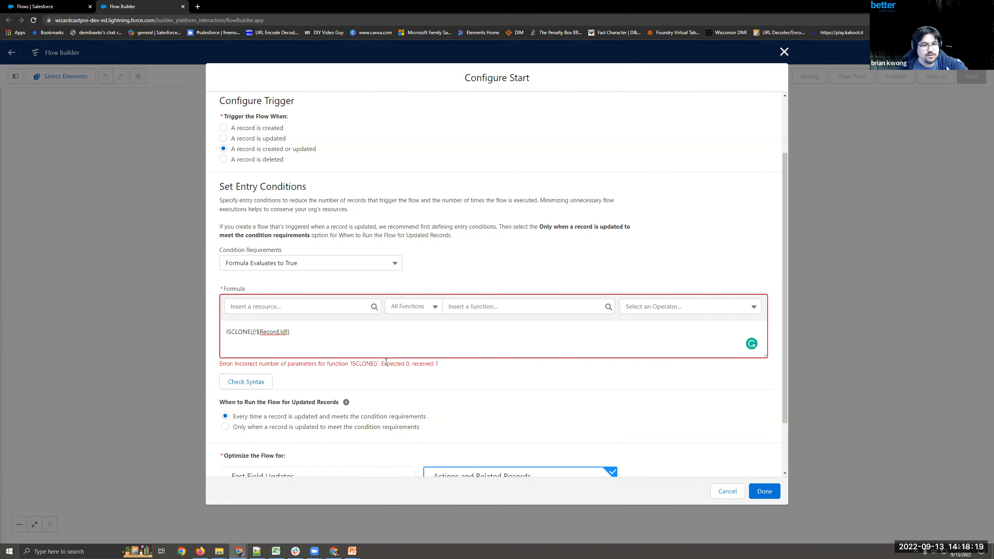
Remove the argument so the formula reads ISCLONE(), recheck its syntax and finish the start configuration
left_click_drag(381, 364, 409, 365)
left_click_drag(256, 331, 288, 333)
key("BackSpace")
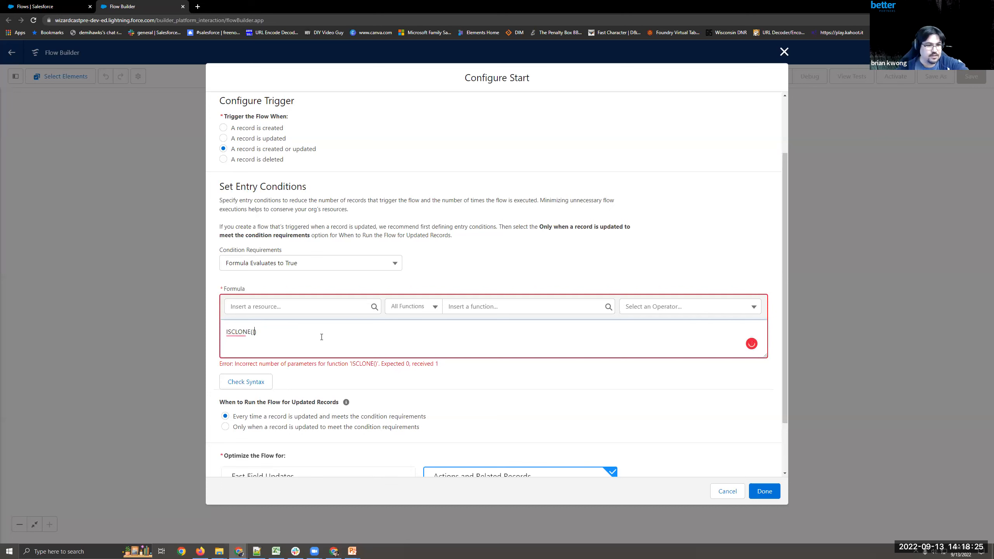
left_click(246, 381)
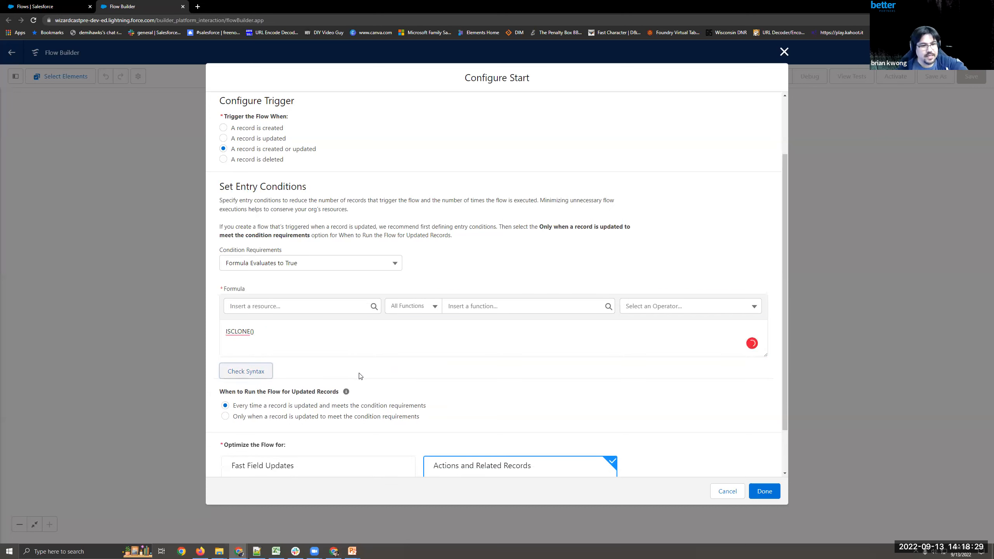
left_click(253, 372)
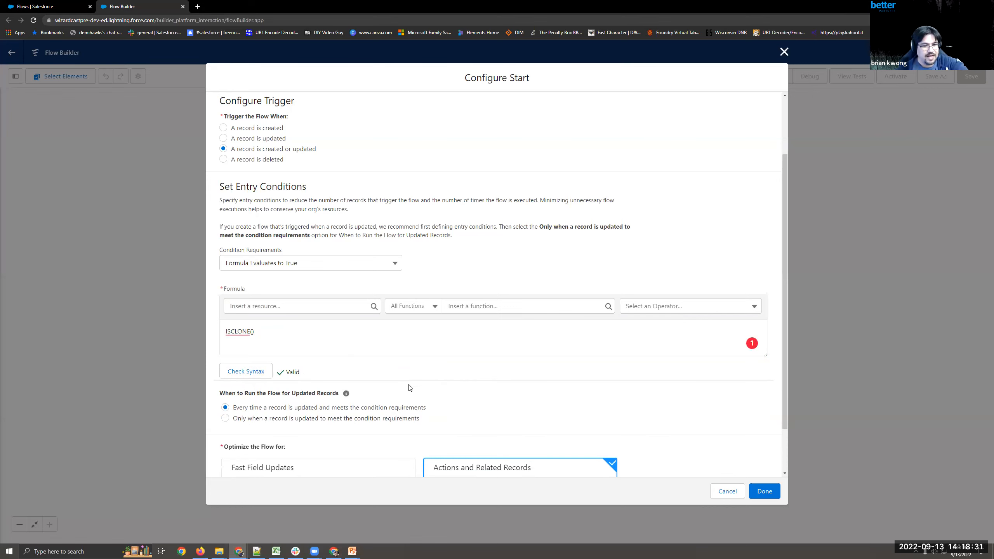
scroll(404, 384, "down", 2)
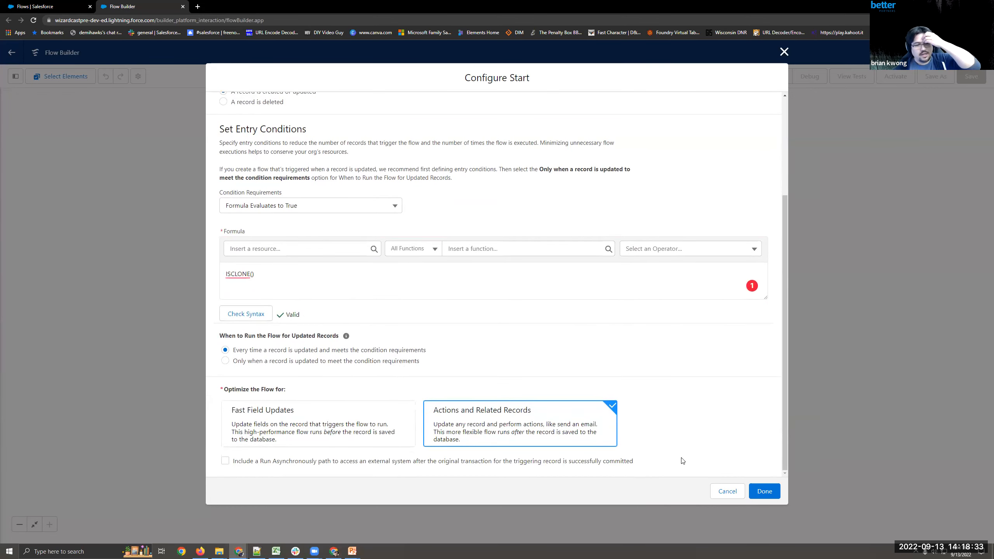
left_click(764, 491)
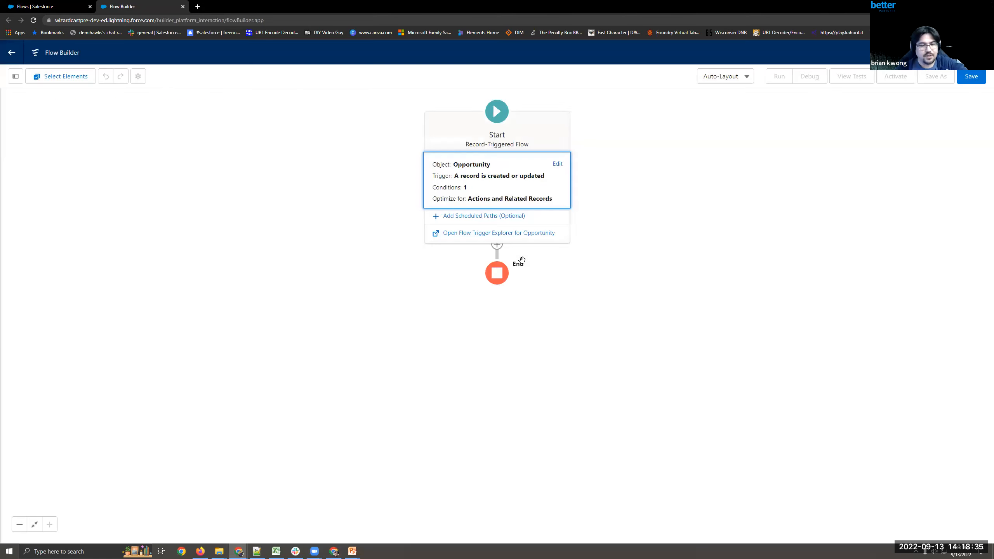
Add an Update Records element after the start, labelled "Update Products" with the description "Updating Related Products"
left_click(496, 248)
scroll(499, 298, "down", 5)
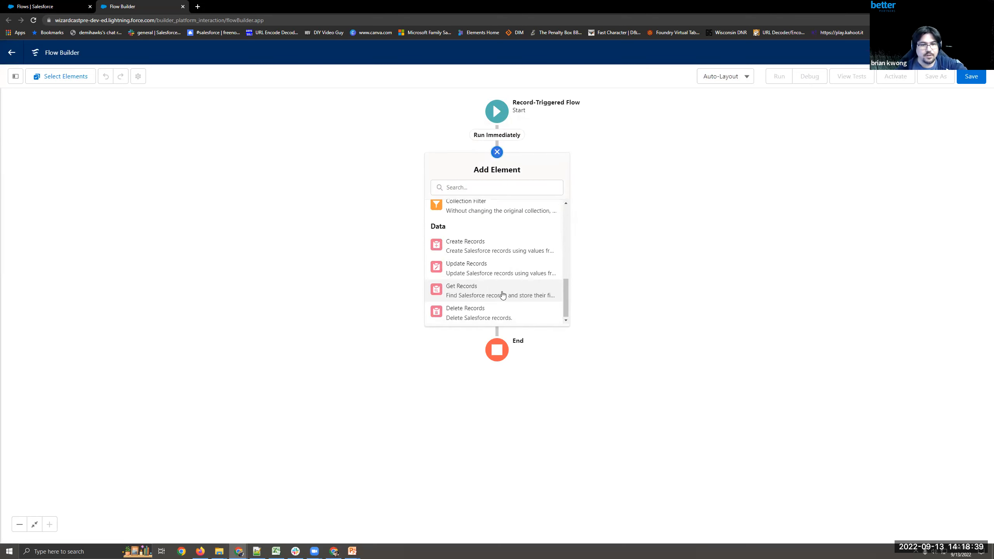
left_click(480, 273)
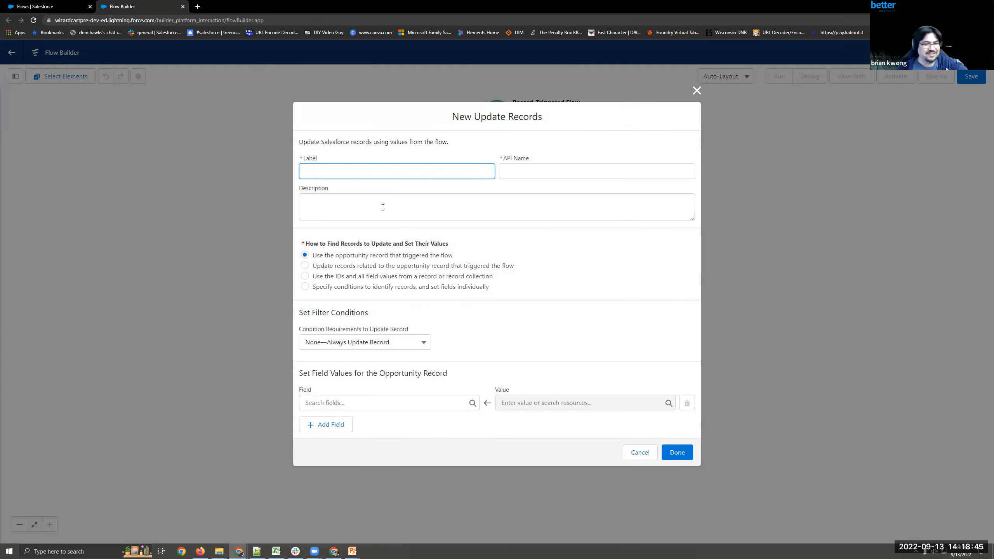
type("UPdat")
key("BackSpace")
key("BackSpace")
type("Update Products")
key("Tab")
key("Tab")
type("Updating Related Proje")
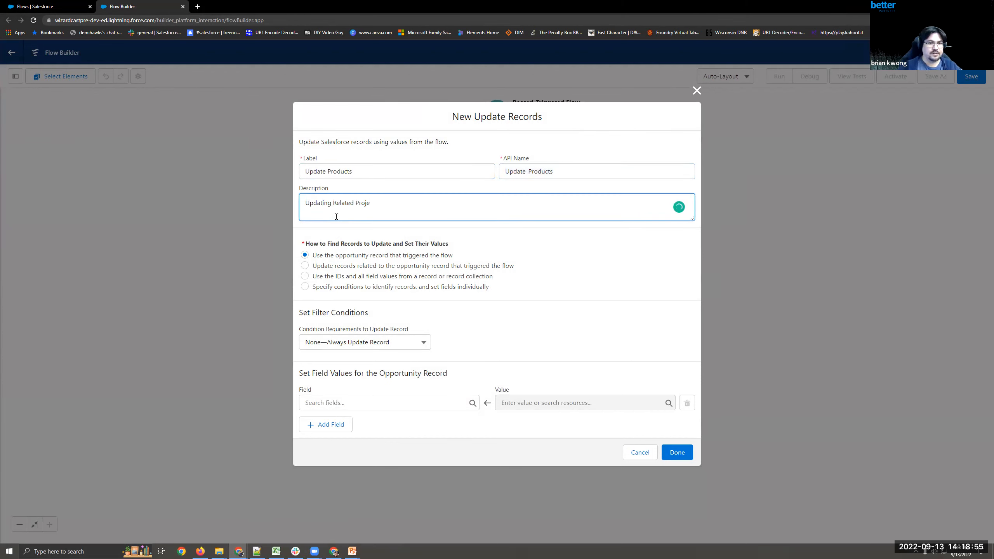
type("iuc")
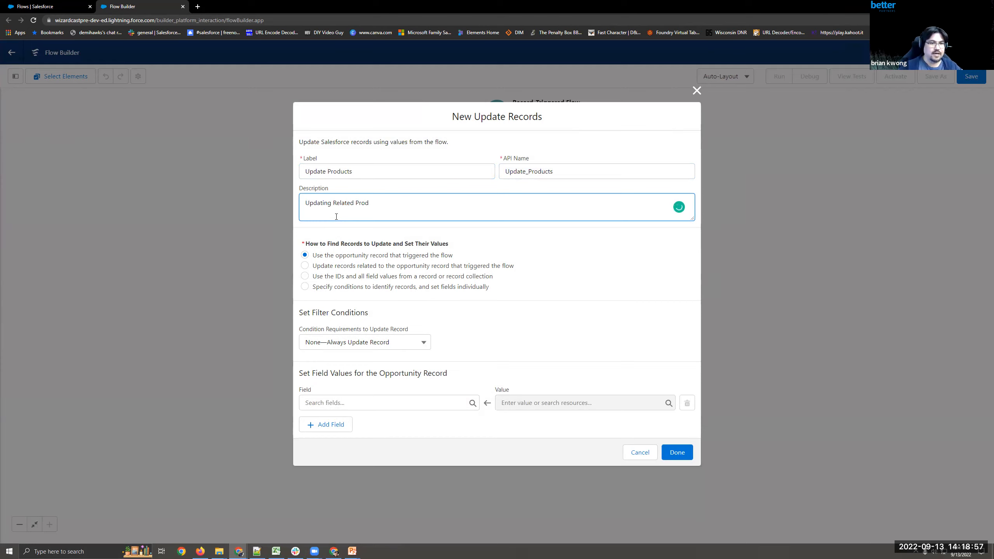
type("cts")
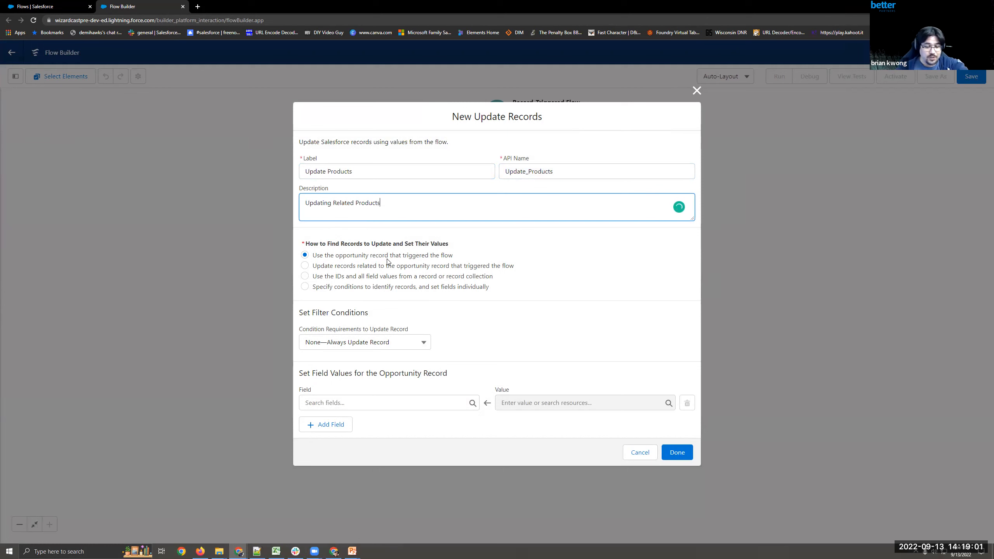
Make the element update records related to the triggering opportunity, choosing $Record > OpportunityLineItems as the related records
left_click(305, 266)
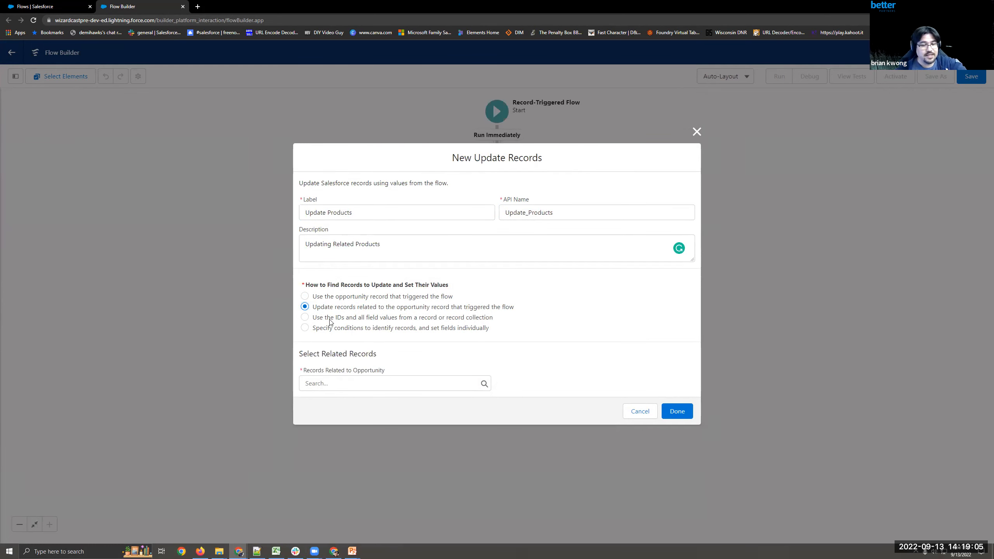
left_click(342, 387)
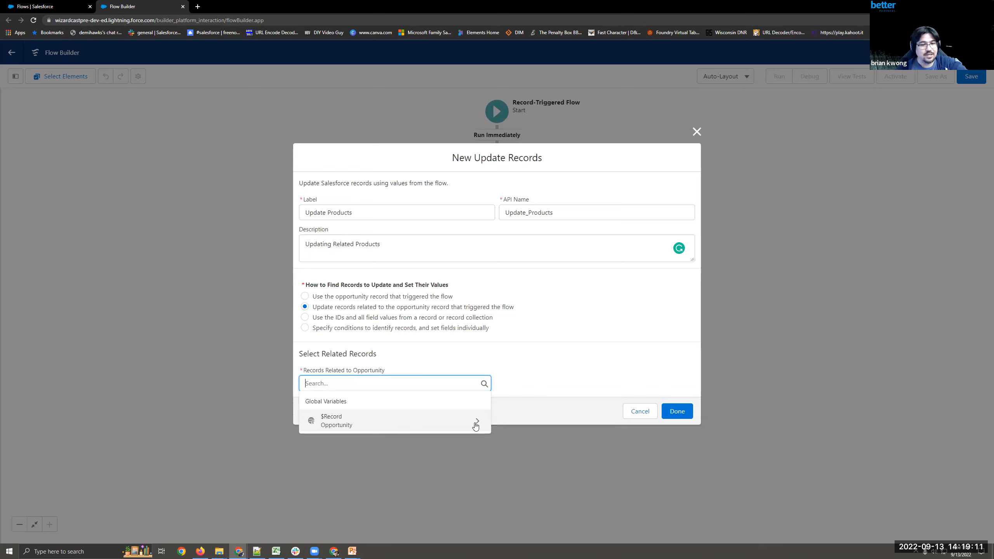
left_click(485, 426)
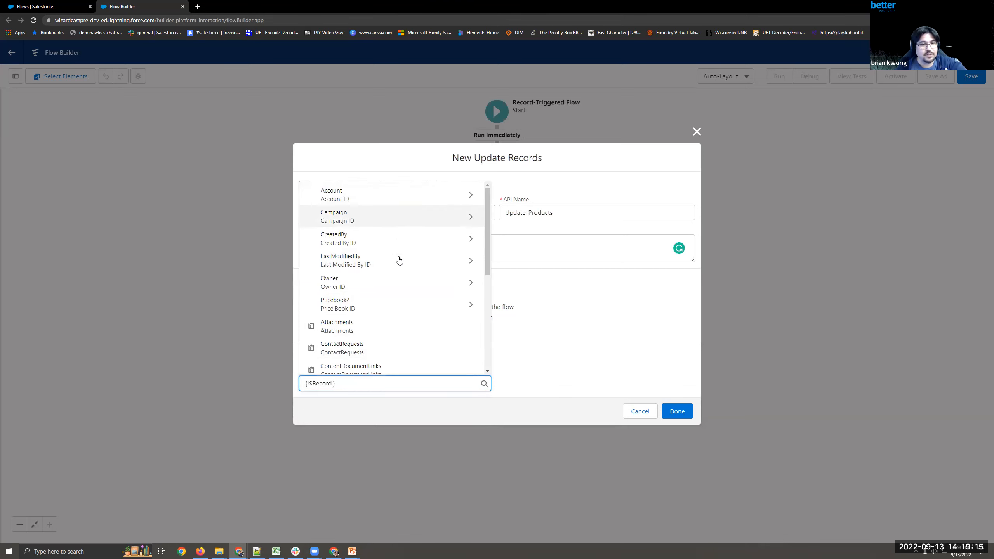
scroll(398, 260, "down", 3)
type("prod")
key("BackSpace")
key("BackSpace")
key("BackSpace")
key("BackSpace")
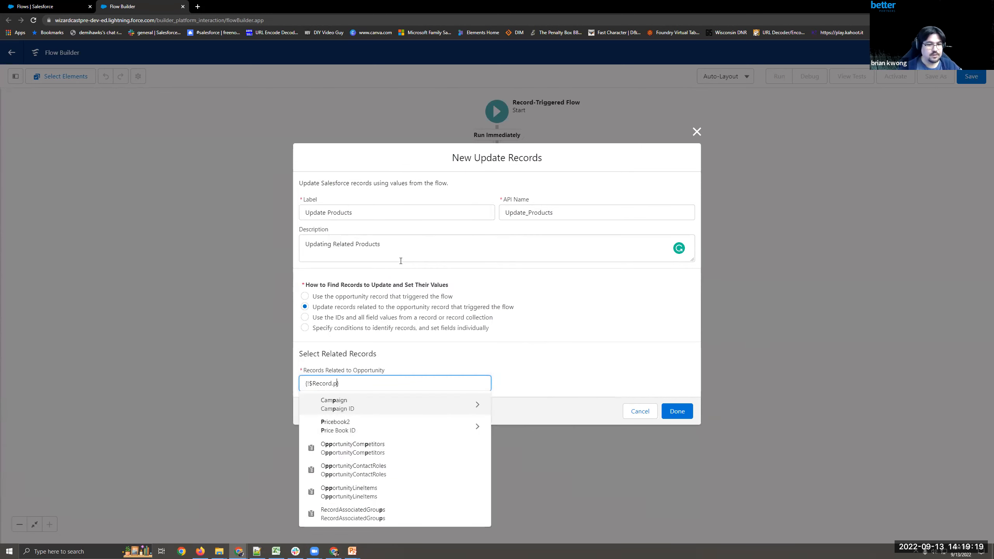
type("opp")
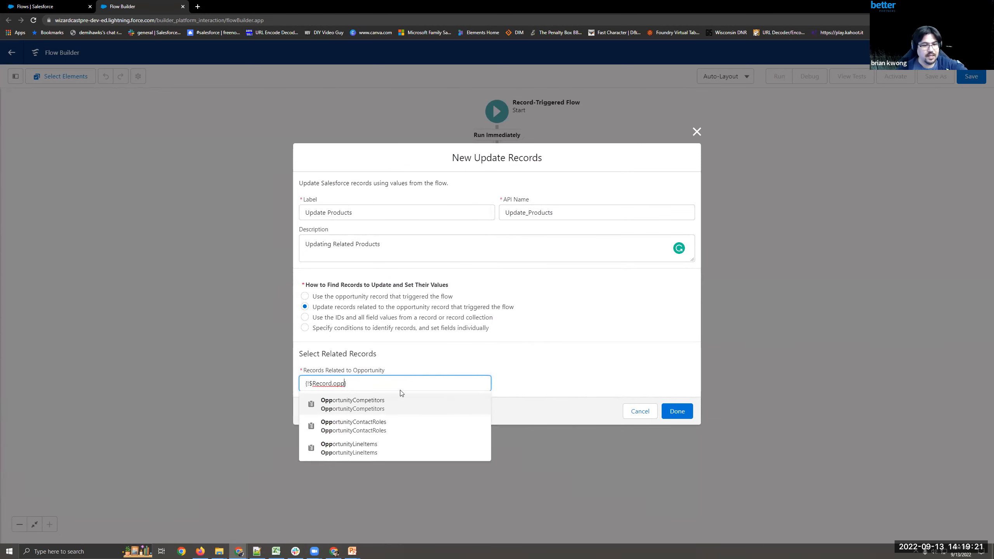
left_click(362, 451)
left_click(515, 376)
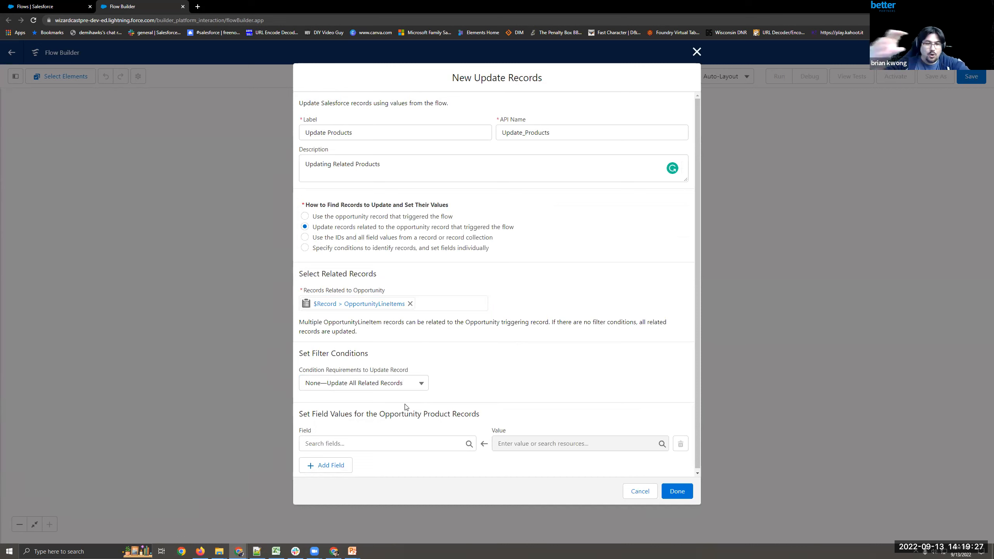
Require all filter conditions to be met and add the condition CloneSourceId Is Null False for the related products
left_click(388, 385)
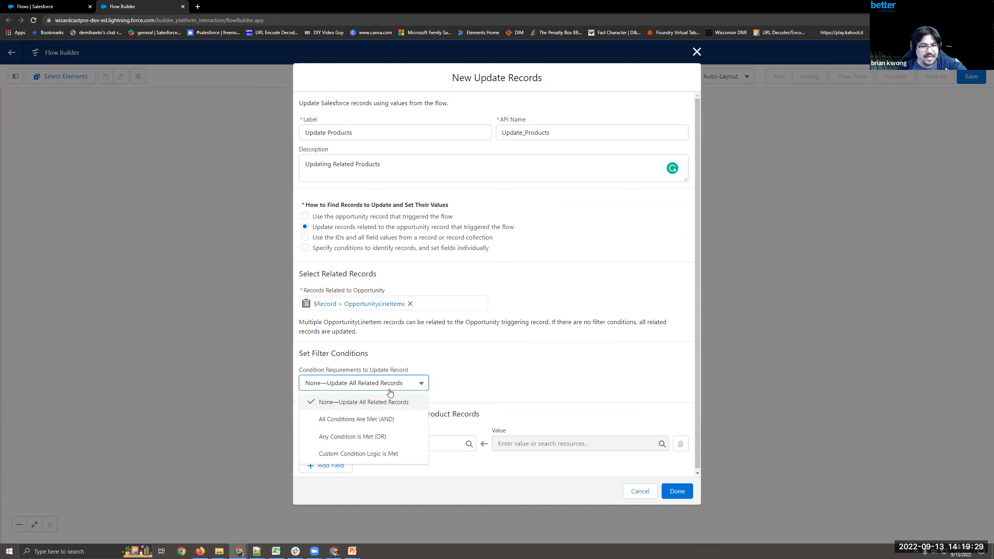
left_click(356, 419)
left_click(360, 421)
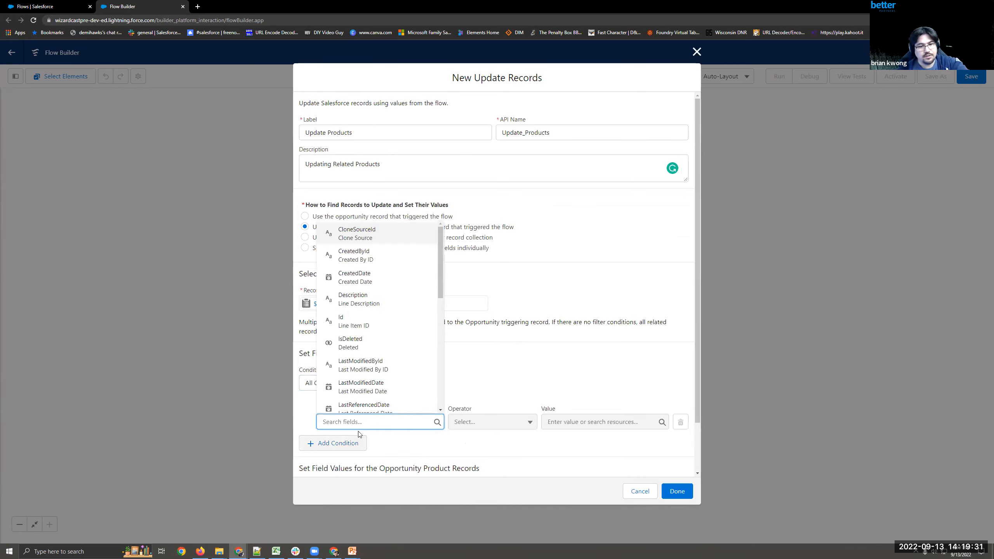
scroll(379, 382, "down", 1)
scroll(382, 377, "down", 2)
scroll(382, 377, "up", 3)
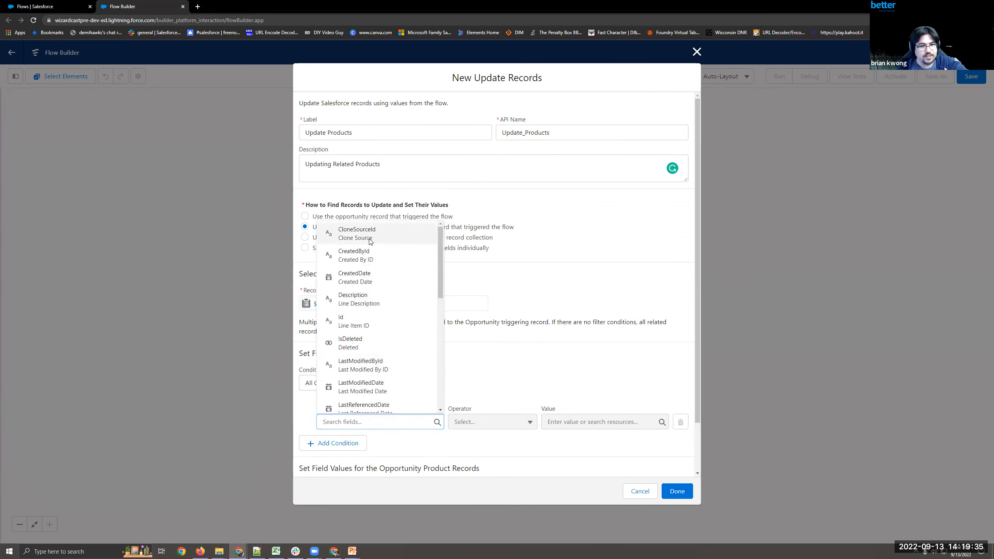
left_click(369, 241)
left_click(482, 422)
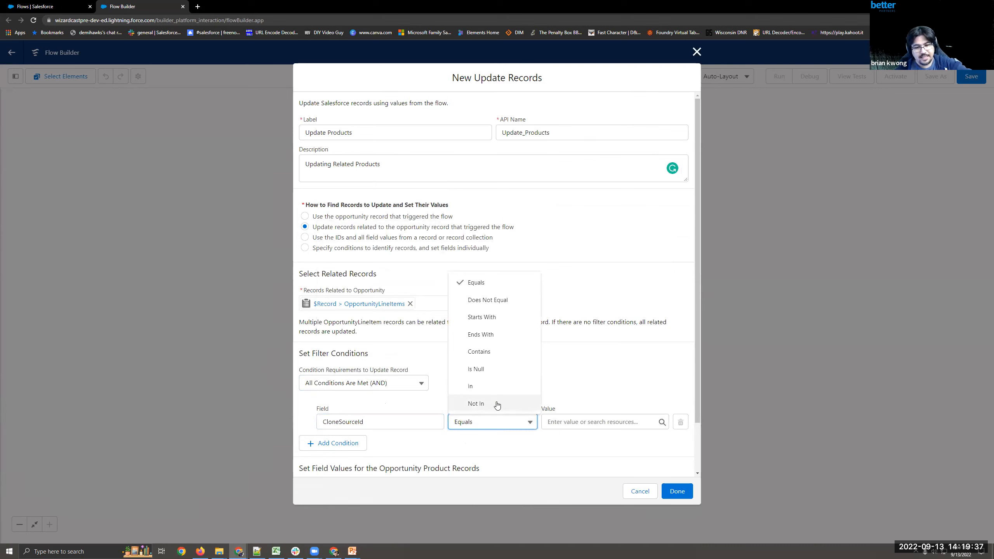
left_click(495, 369)
left_click(569, 423)
type("fal")
left_click(576, 401)
Set the UnitPrice field of the matching products to 0 and finish the Update Products element
scroll(538, 396, "down", 1)
scroll(538, 396, "down", 1)
left_click(356, 442)
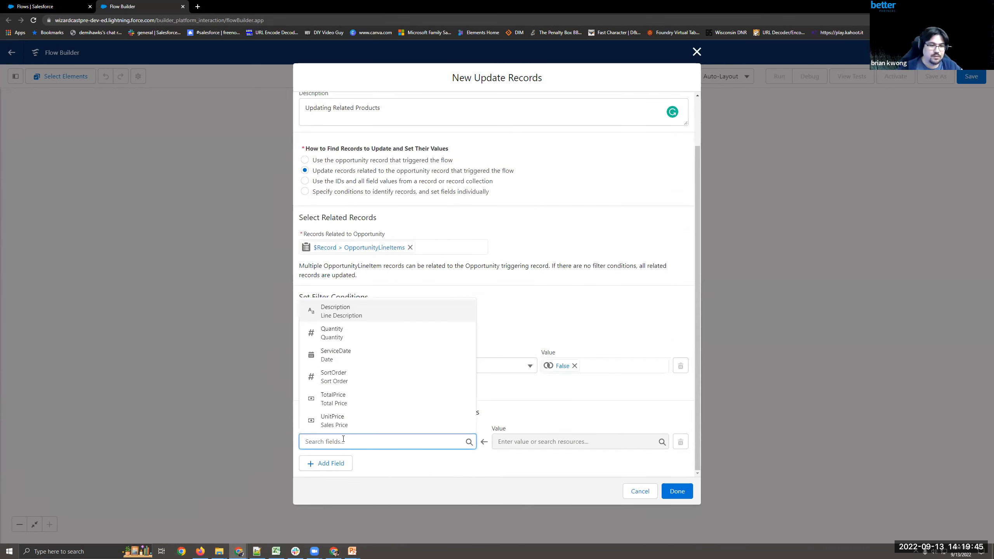
left_click(333, 421)
left_click(524, 447)
type("0")
left_click(532, 479)
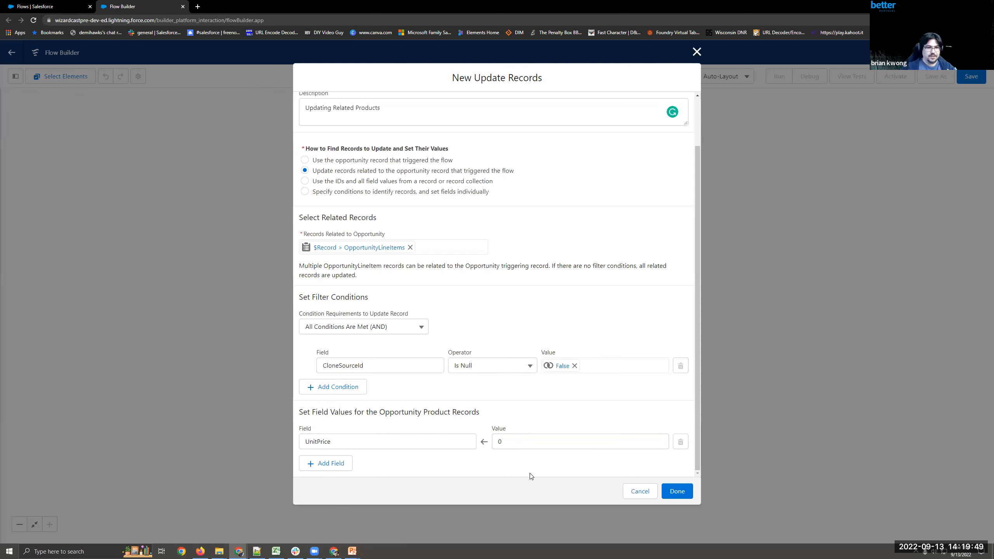
left_click(679, 491)
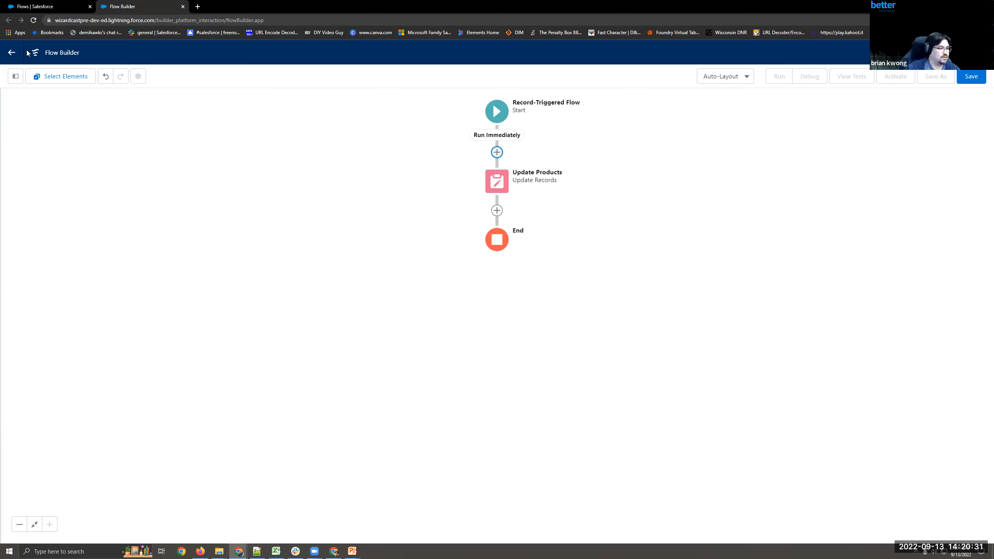
Open the existing Contact Select Winter 23 flow from the flow list and run it in debug mode
left_click(46, 10)
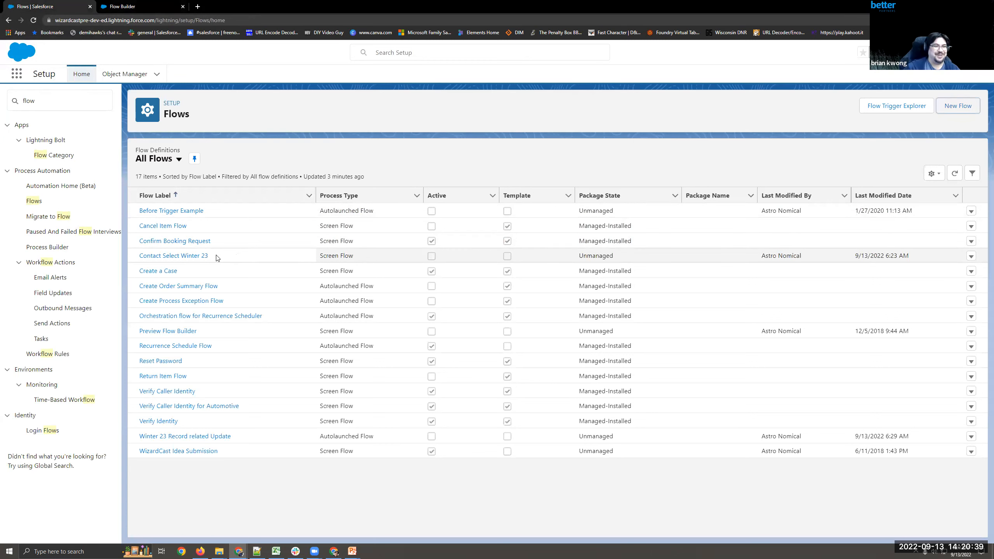
left_click(200, 258)
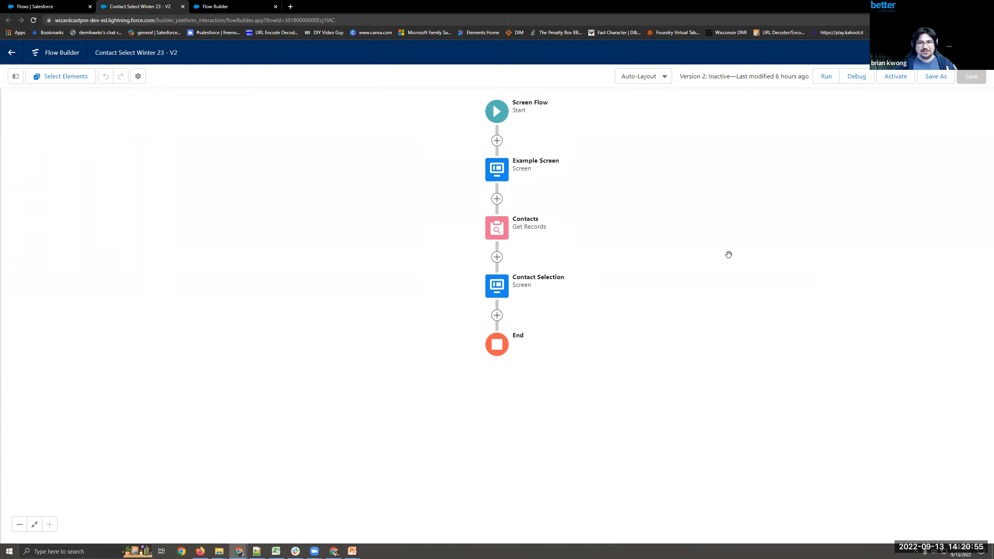
left_click(855, 77)
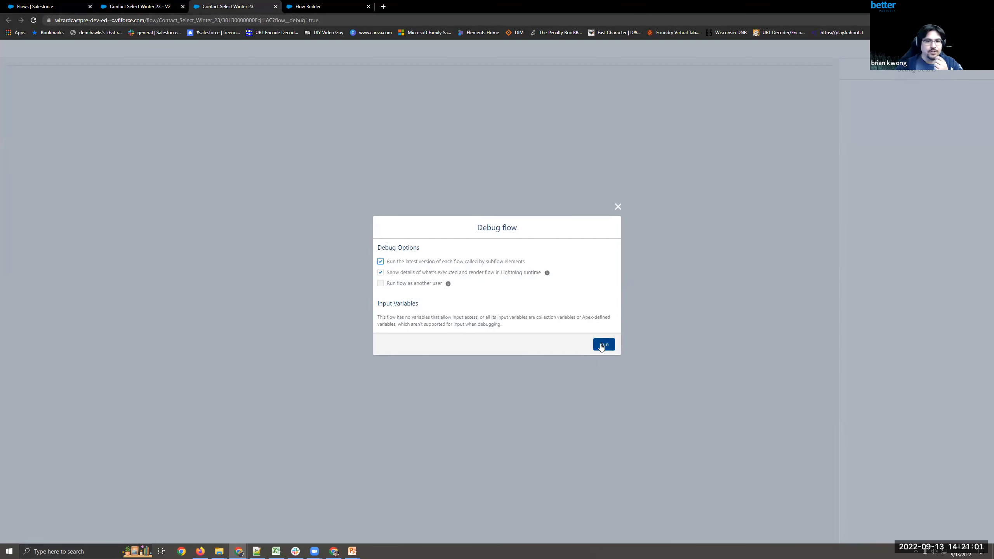
left_click(603, 345)
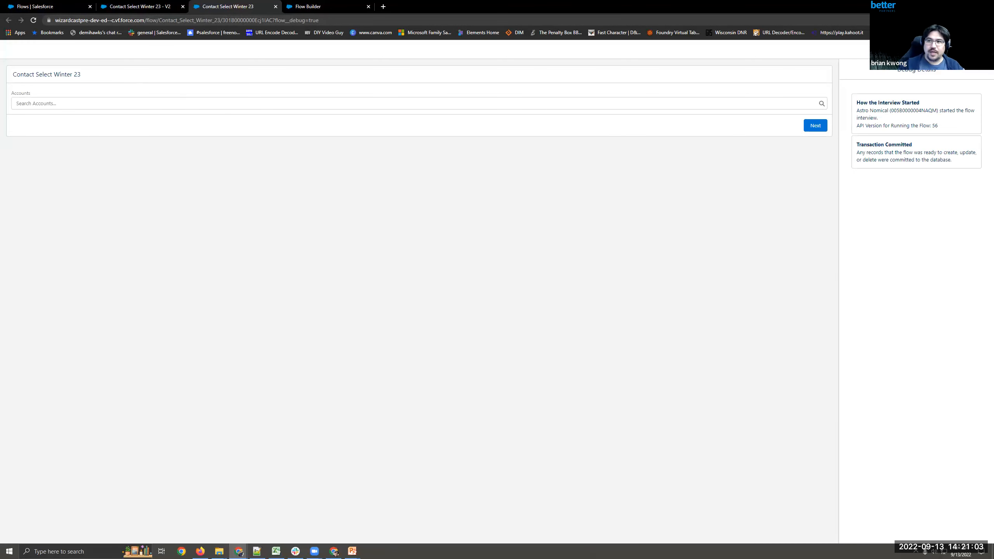
Choose the accounts Madison, Wi Admin User Group and Milwaukee, Wi Admin Group in the running flow and advance to its contact table
left_click(987, 20)
left_click(962, 92)
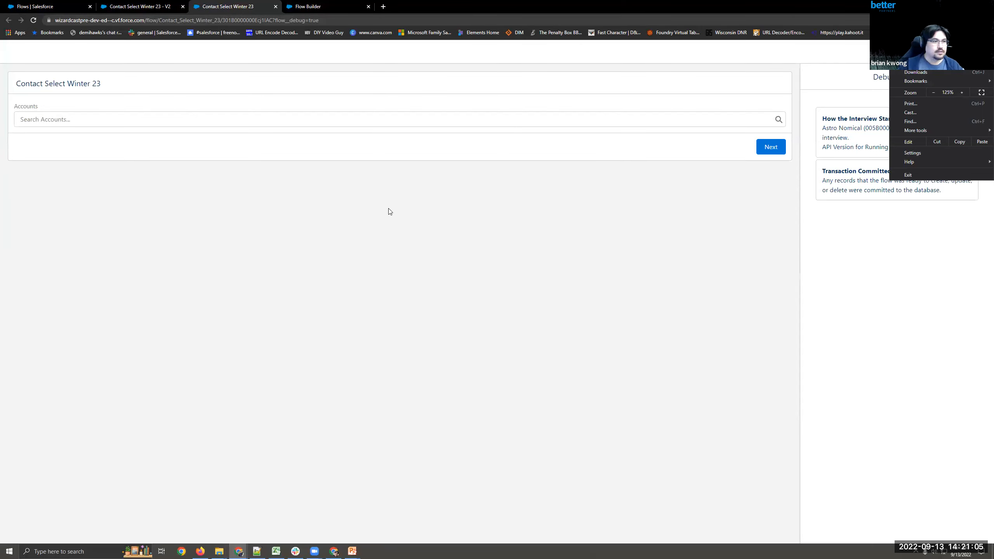
left_click(282, 246)
left_click(53, 124)
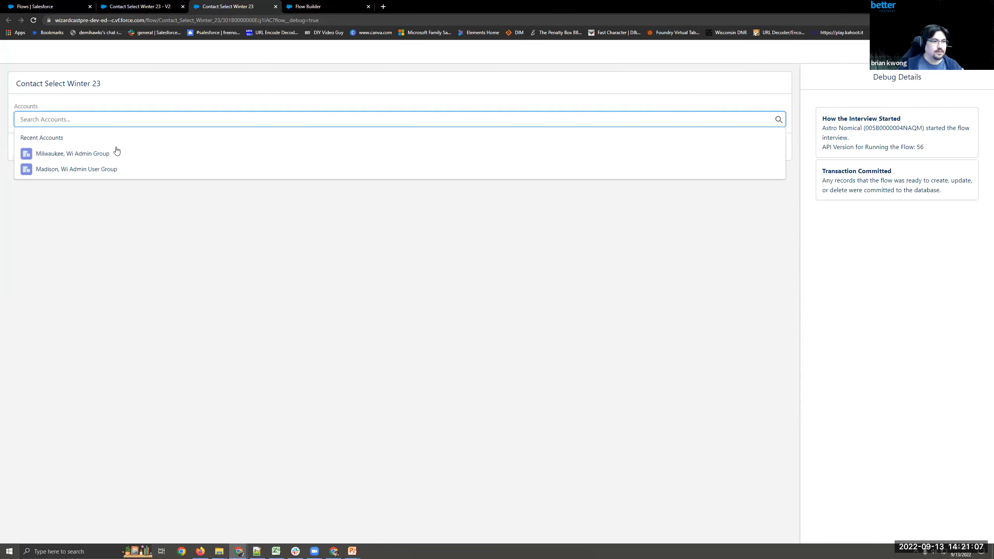
left_click(89, 169)
left_click(134, 117)
left_click(102, 154)
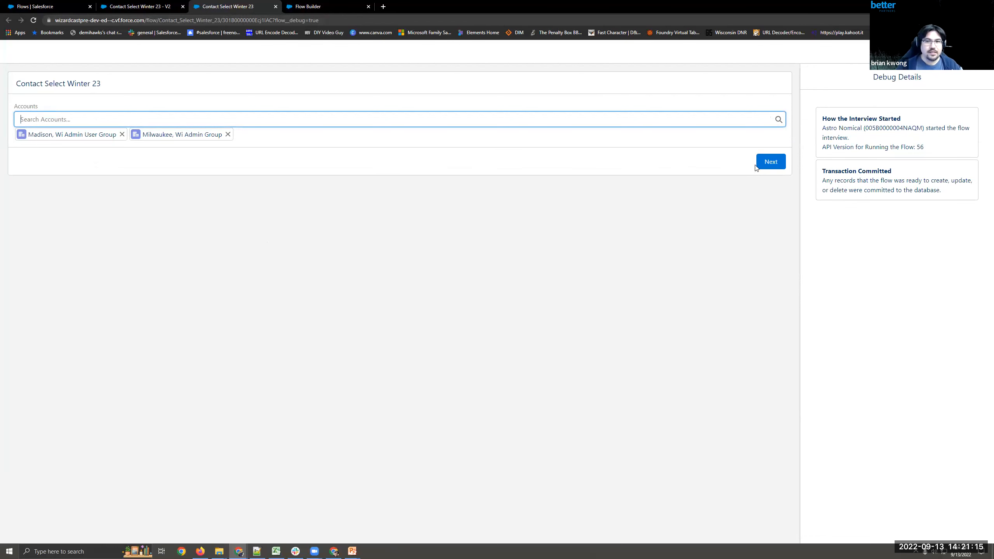
left_click(770, 161)
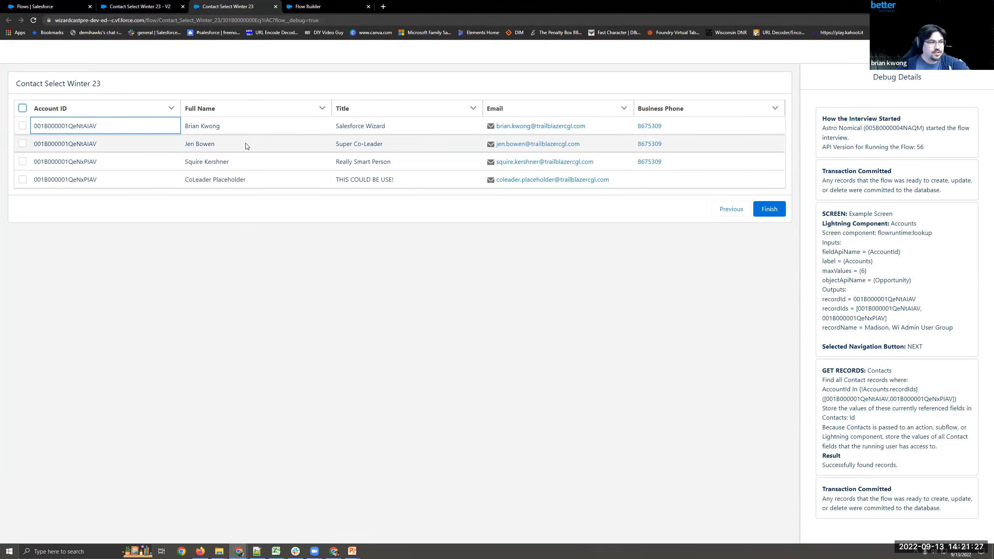
Select the first three contacts in the flow's data table
left_click_drag(183, 185, 251, 188)
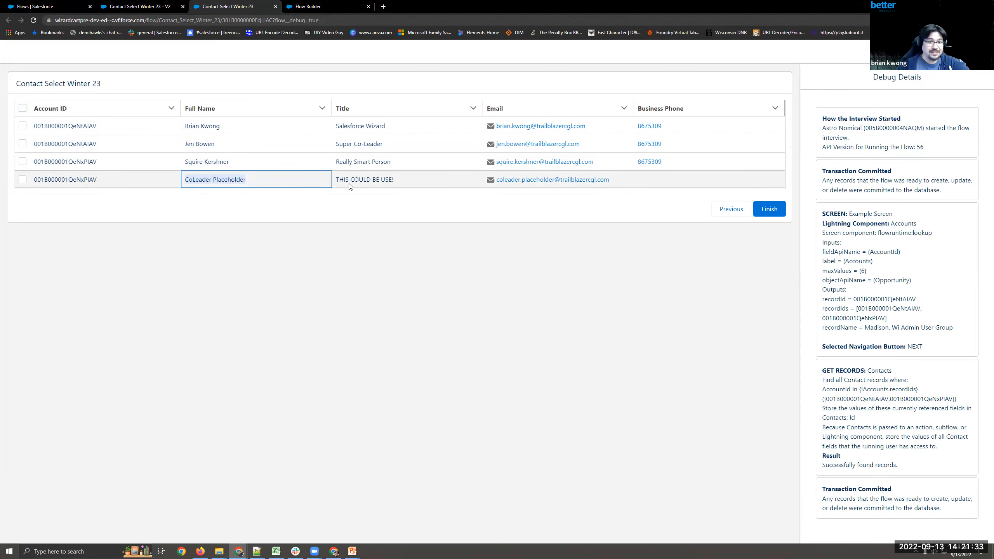
left_click_drag(380, 180, 394, 181)
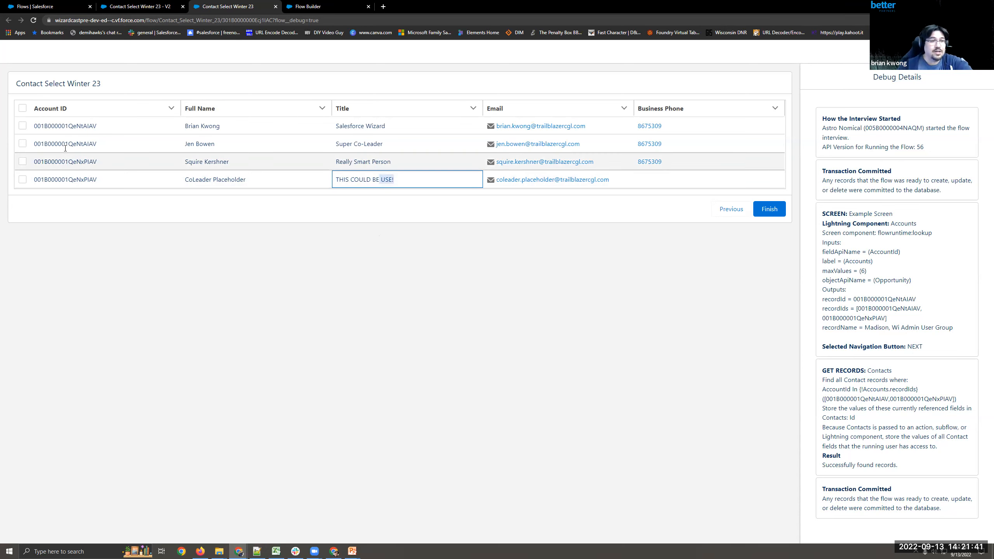
left_click(23, 126)
left_click(23, 144)
left_click(22, 161)
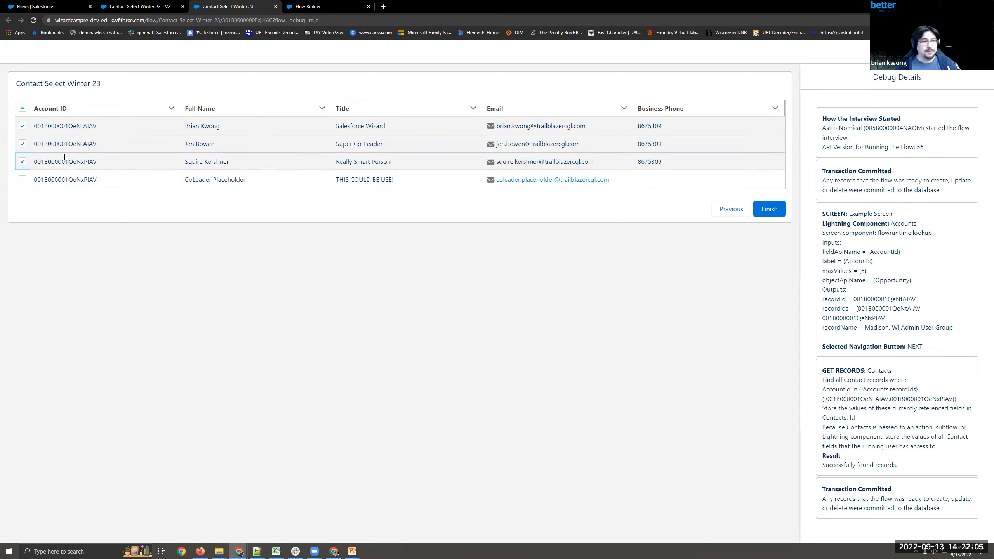
Return to the flow's builder, open the Example Screen element and show the Accounts lookup's properties at 150% browser zoom
left_click(141, 6)
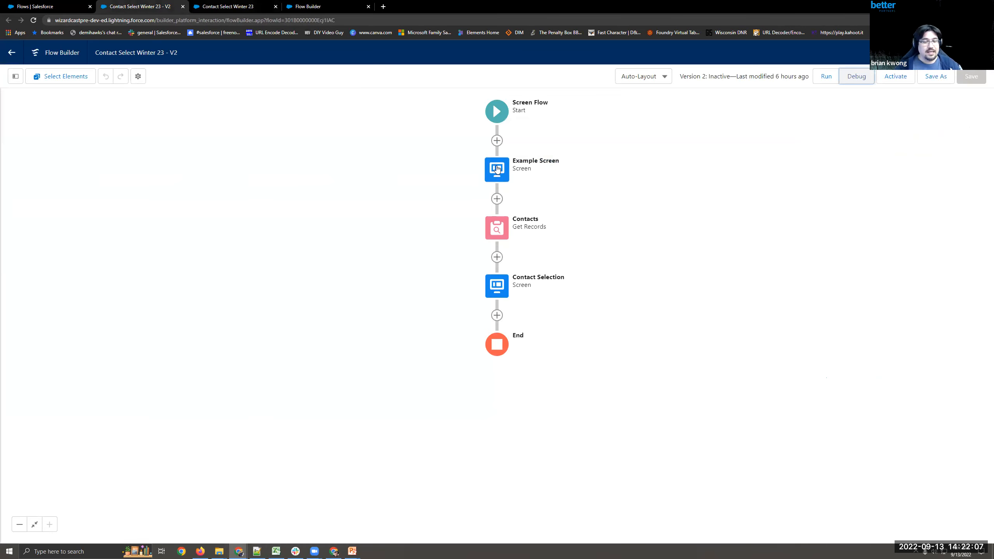
double_click(499, 168)
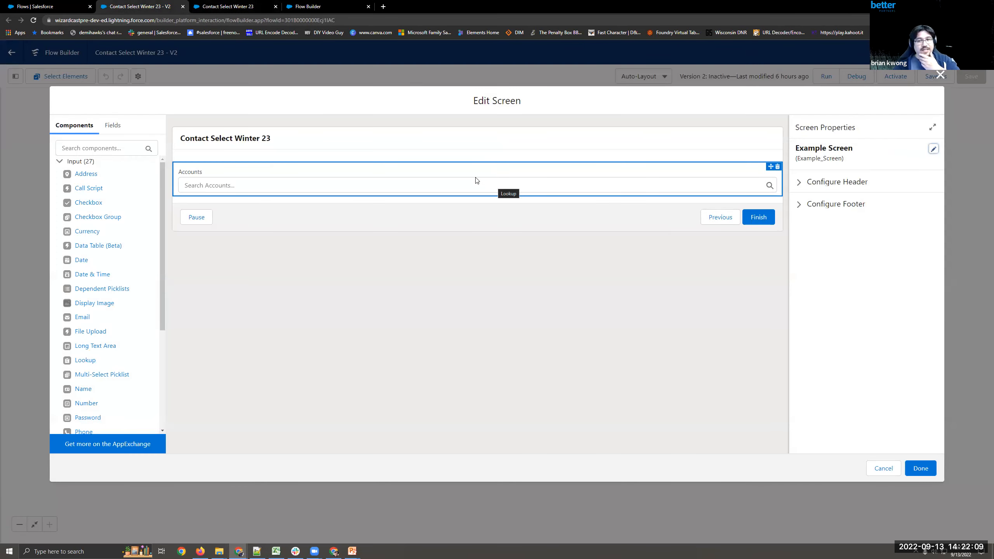
left_click(472, 185)
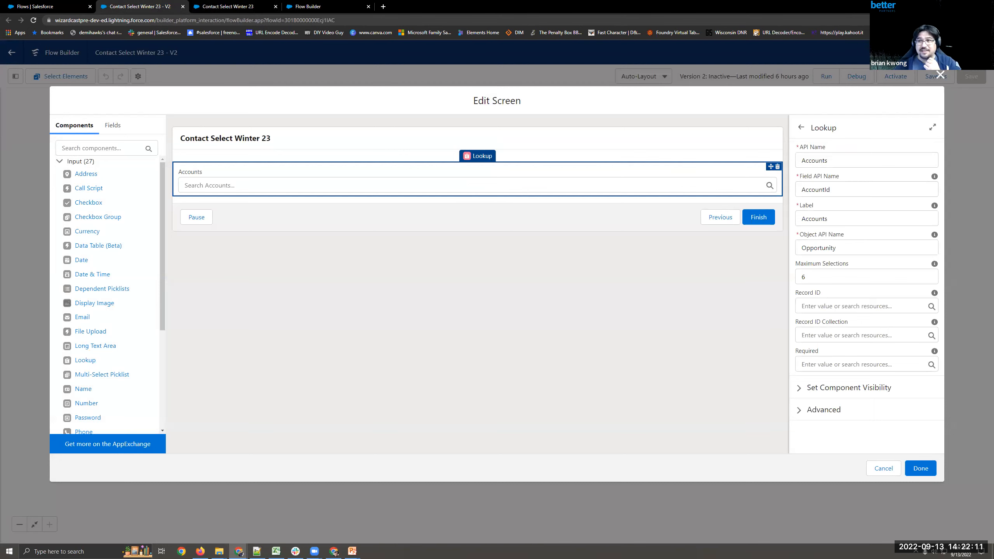
left_click(988, 20)
left_click(963, 92)
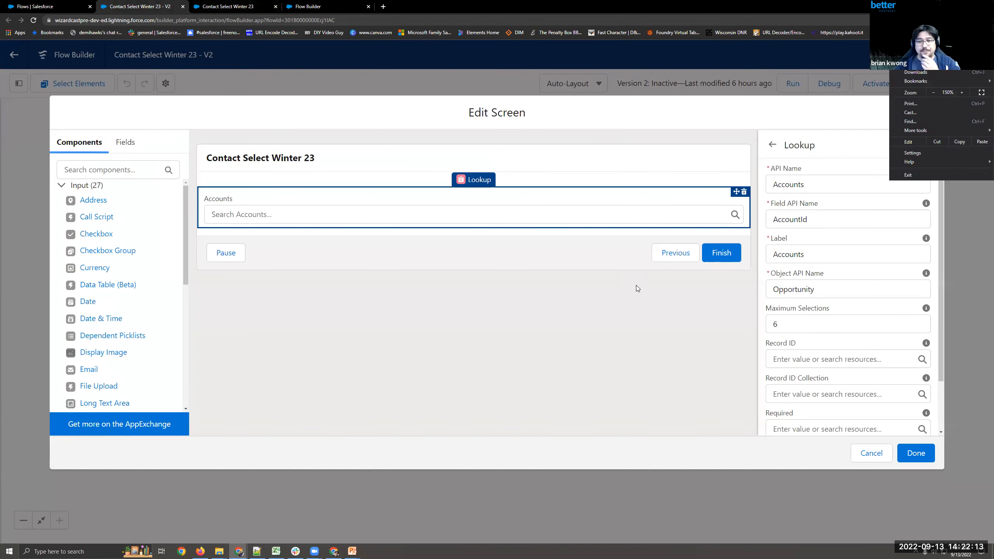
left_click(649, 278)
Close the Example Screen editor without keeping any changes
left_click(636, 203)
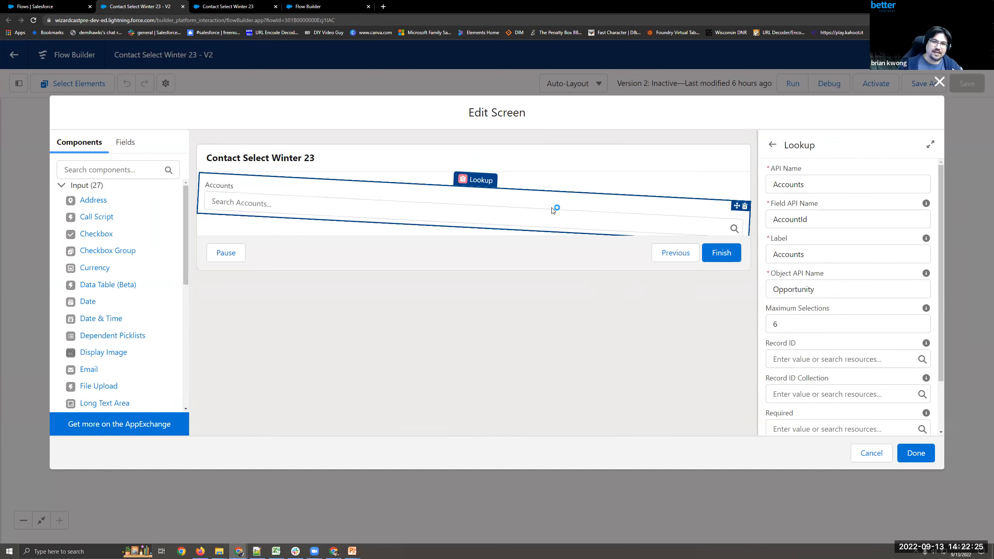
left_click(619, 242)
left_click(570, 216)
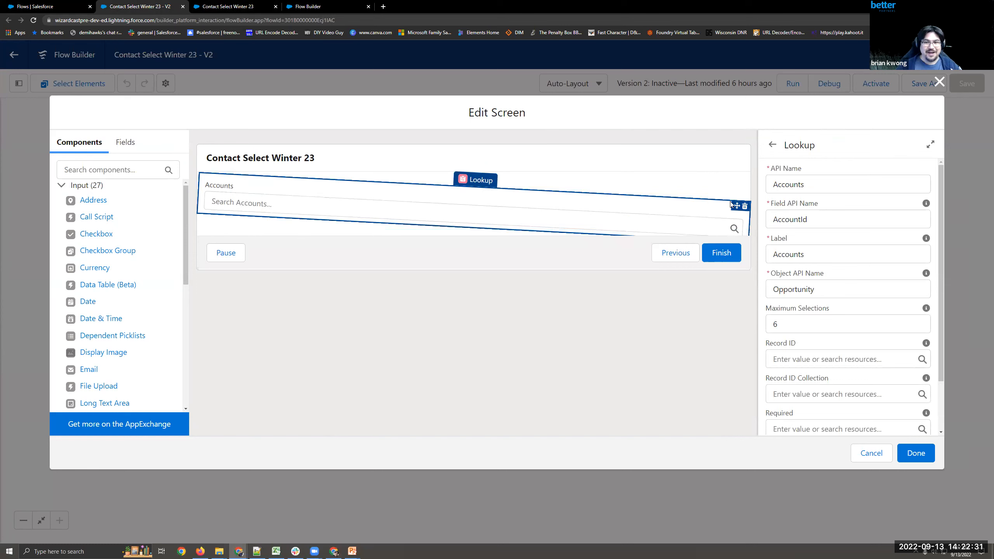
mouse_move(736, 204)
left_mouse_down()
mouse_move(714, 193)
mouse_move(732, 201)
left_mouse_up()
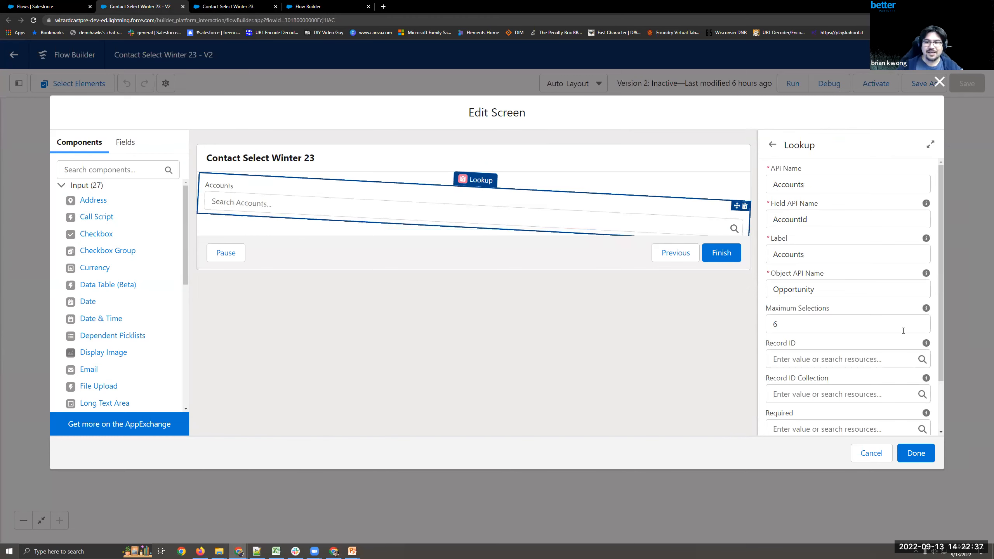
left_click(876, 456)
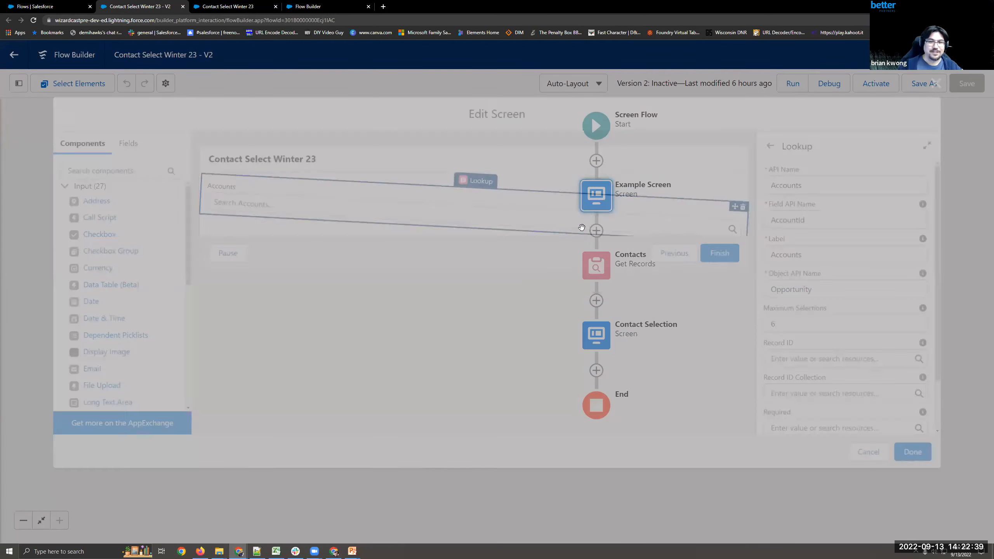
Reopen the Example Screen, try 1 as the Accounts lookup's Maximum Selections and set it back to 6
double_click(594, 212)
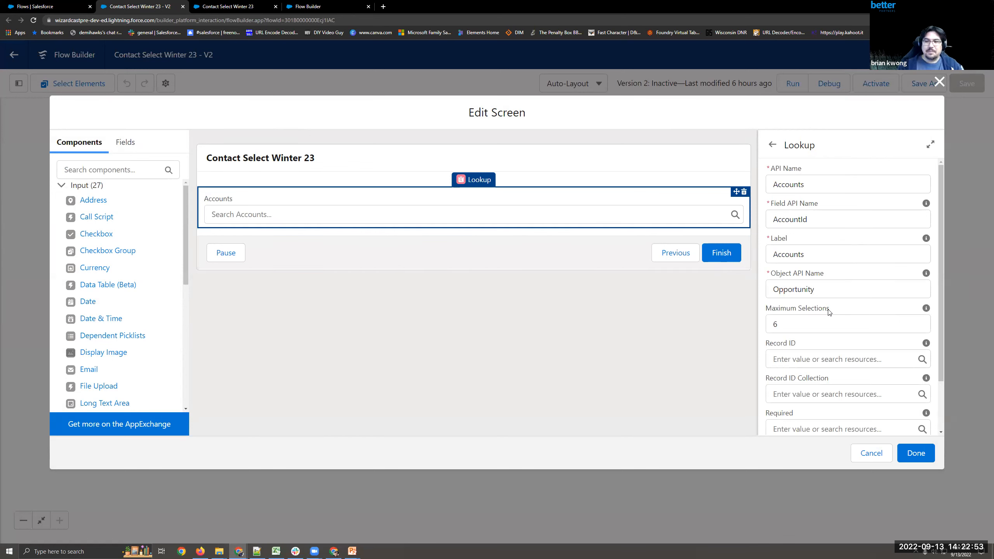
left_click_drag(832, 309, 761, 308)
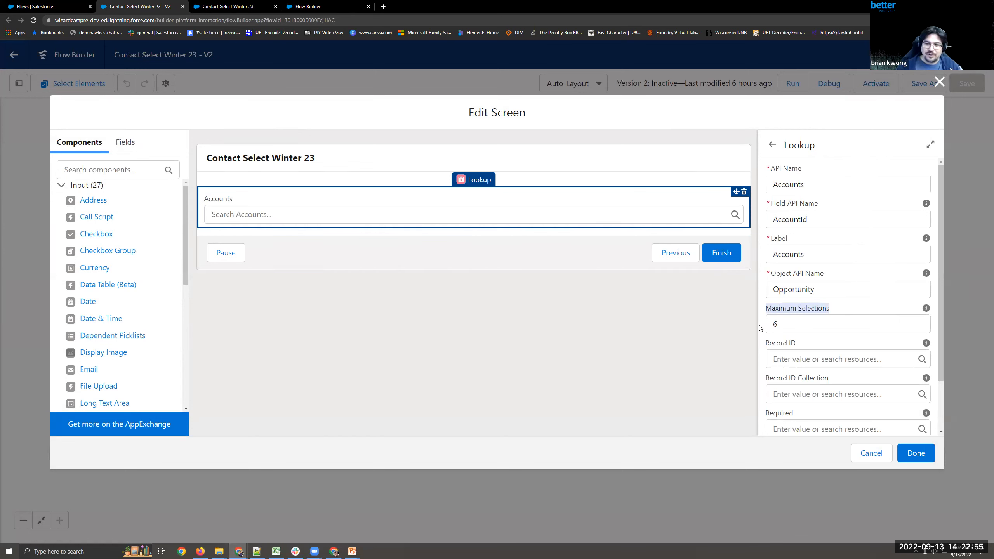
double_click(787, 323)
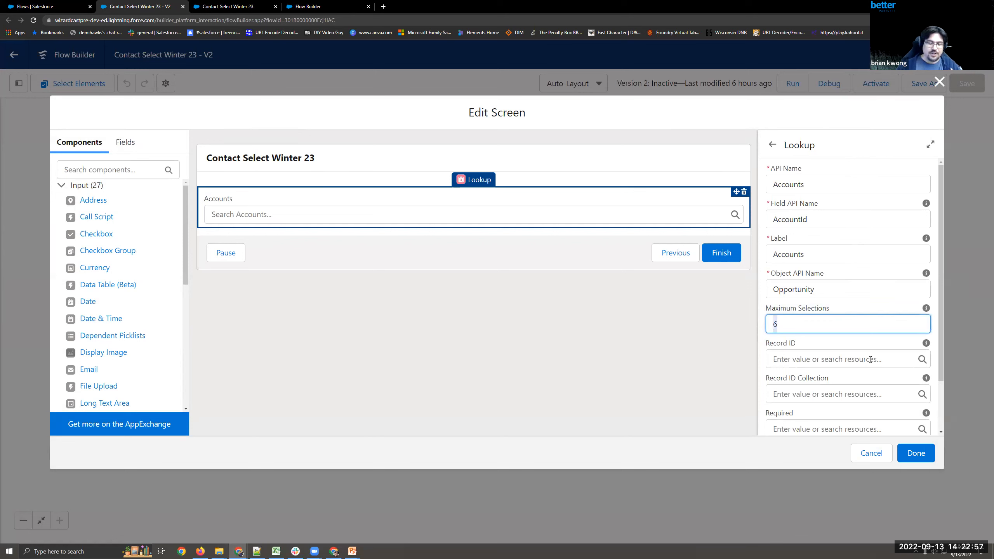
type("1")
mouse_move(926, 313)
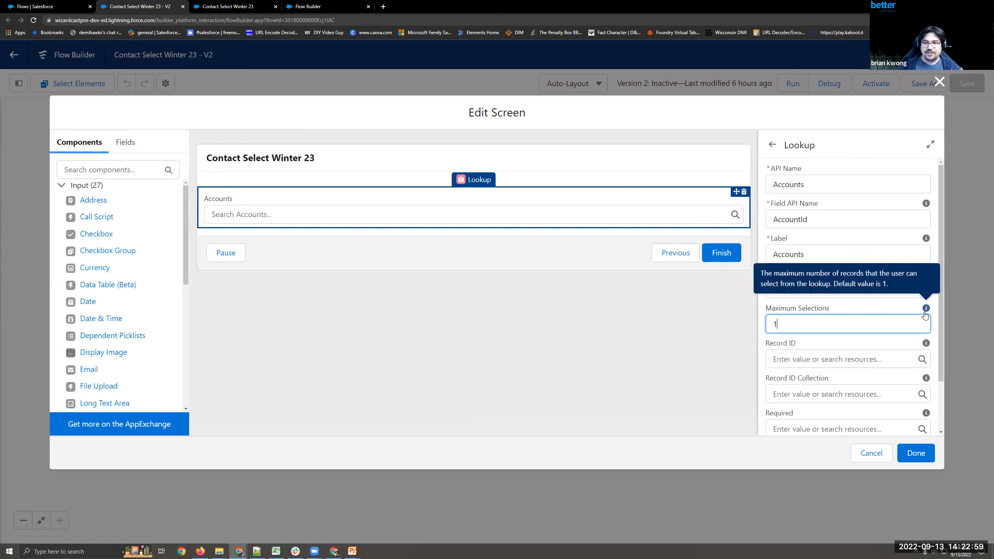
key("BackSpace")
type("6")
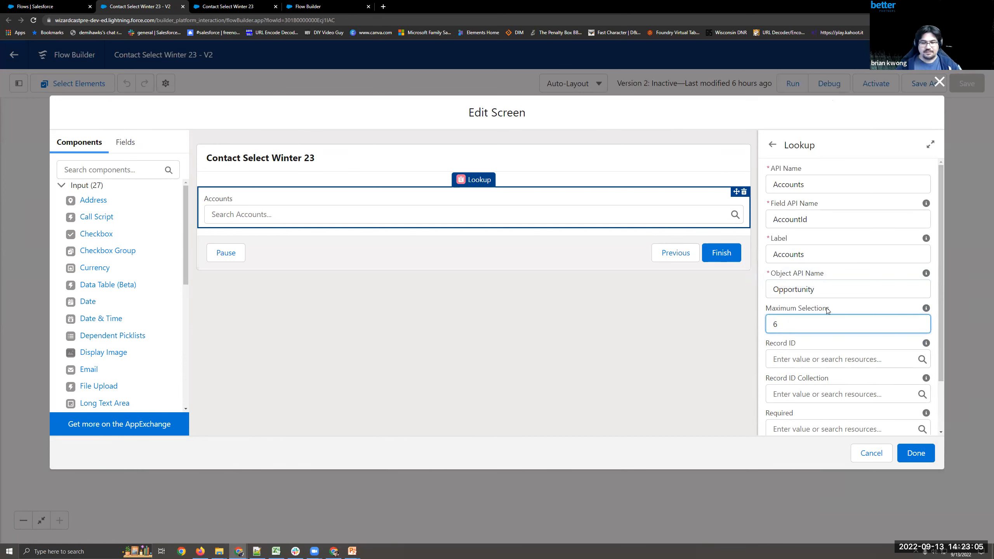
Examine the resources available for the Accounts lookup's Record ID and Record ID Collection
scroll(829, 314, "down", 1)
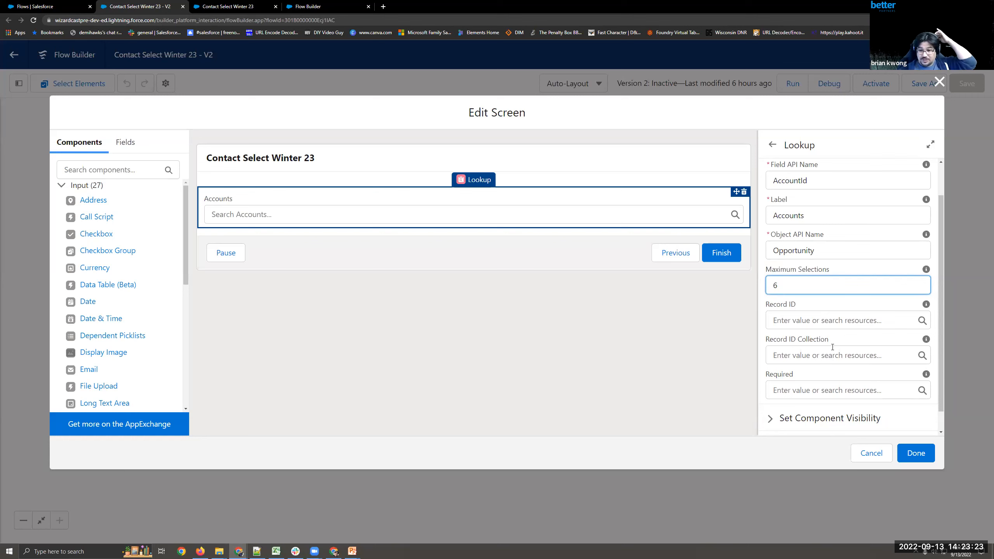
left_click_drag(765, 310, 852, 318)
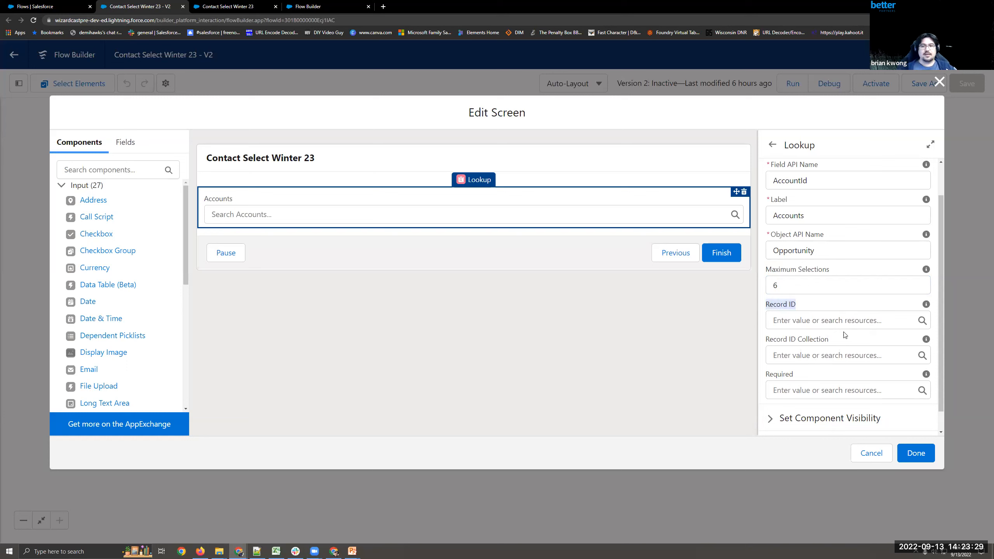
left_click(835, 325)
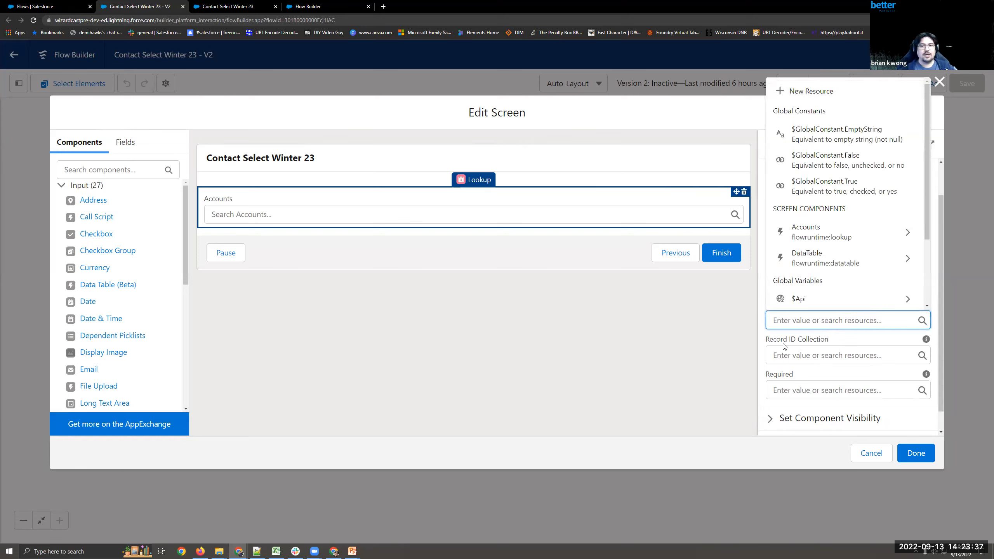
left_click(785, 354)
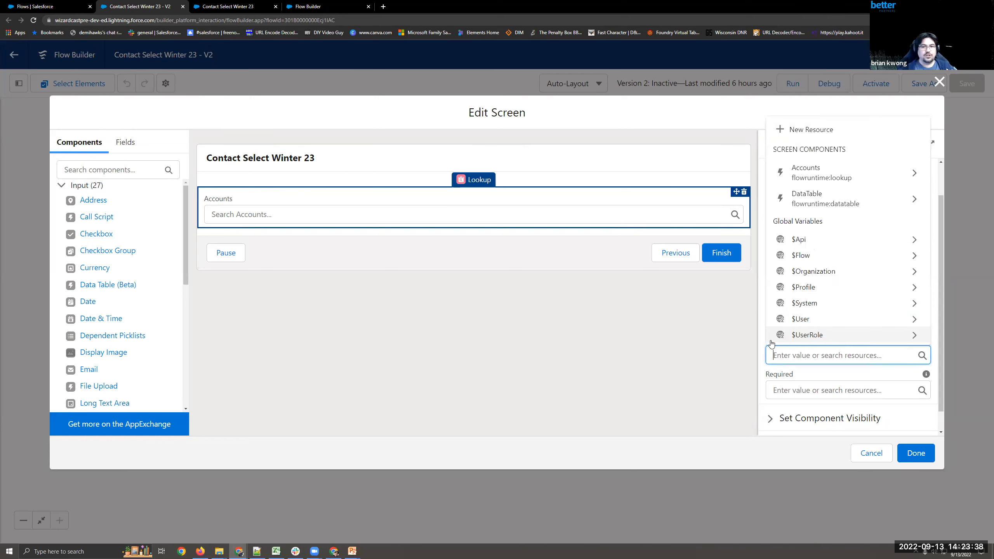
Highlight the Accounts lookup's Record ID Collection property, and close the Example Screen editor without keeping changes
left_click(762, 361)
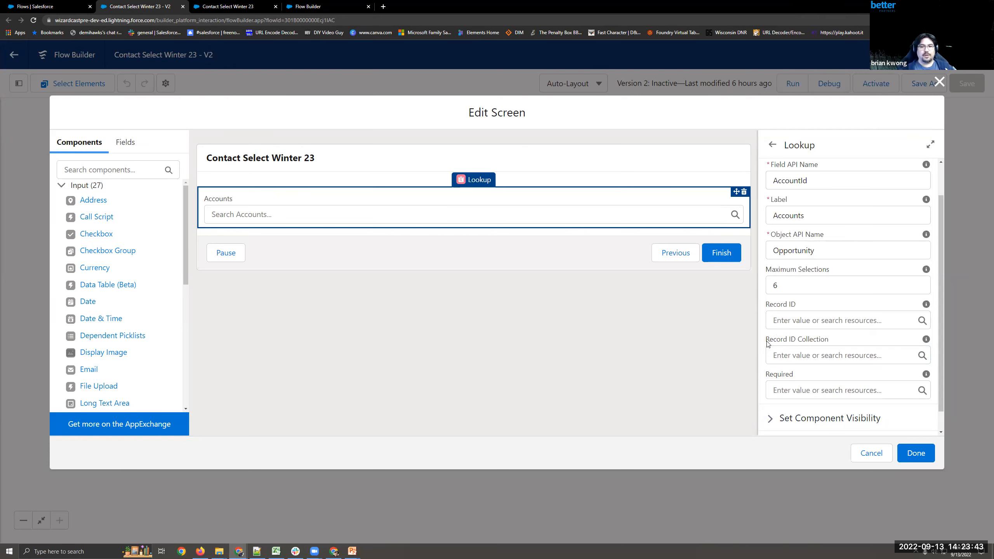
left_click_drag(767, 344, 832, 346)
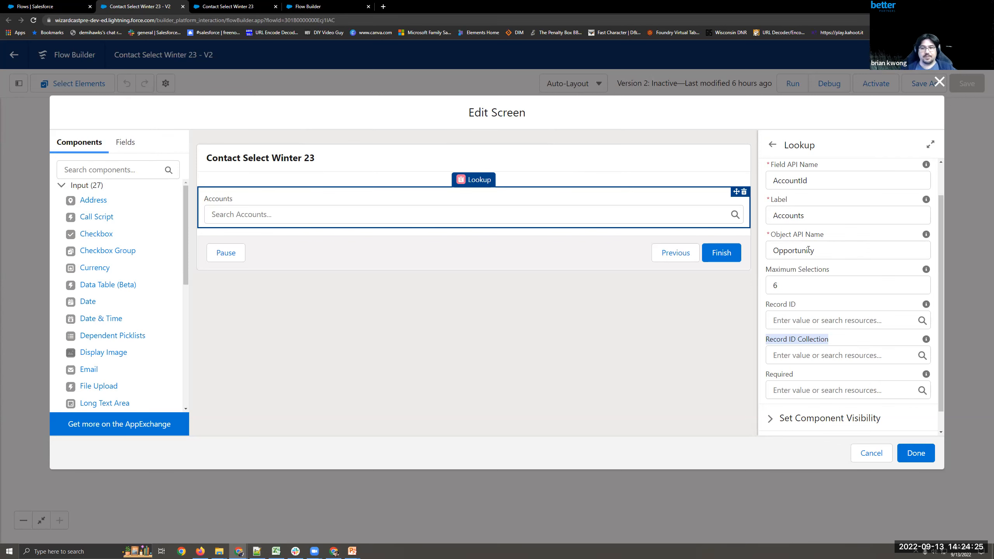
left_click(880, 454)
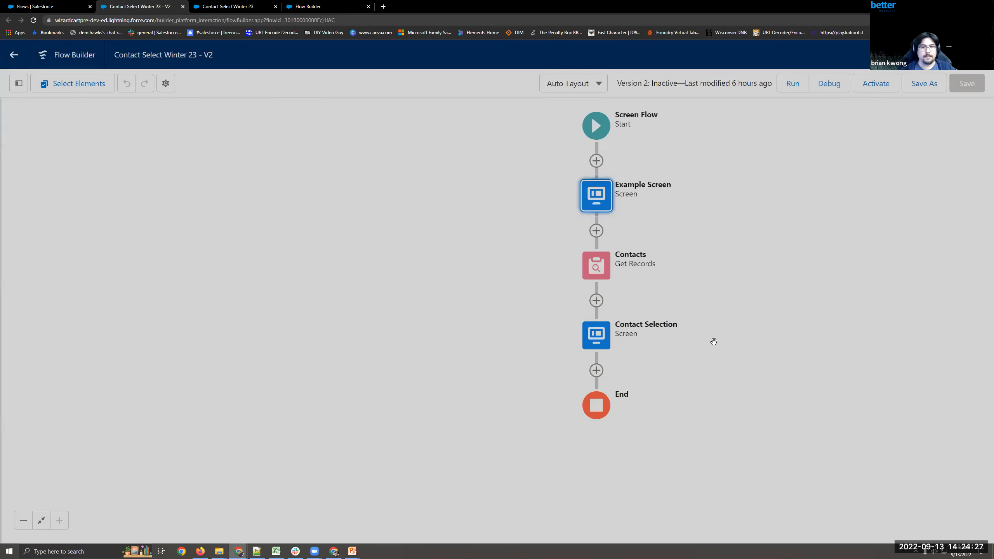
Open the Contacts Get Records element and examine the field of its contact filter condition
left_click(591, 267)
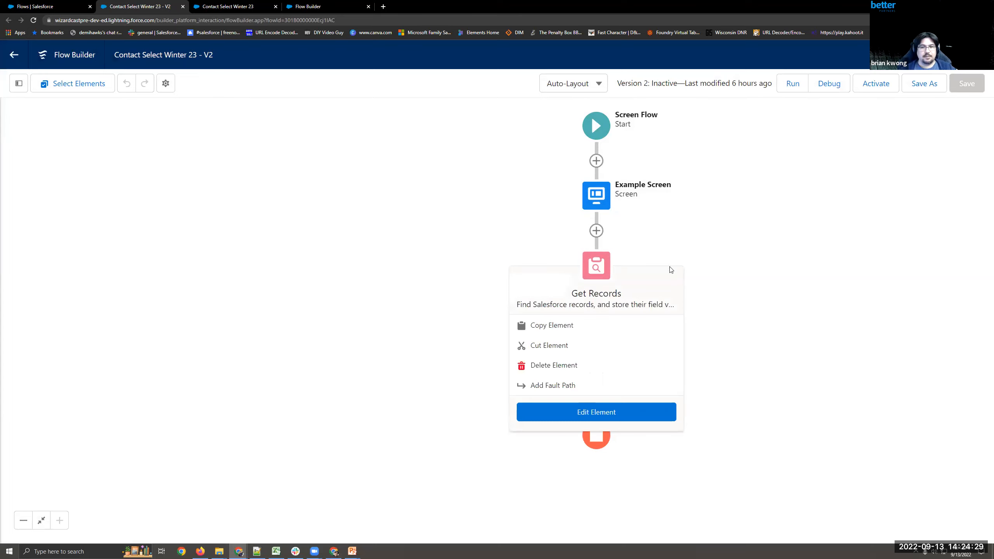
left_click(595, 412)
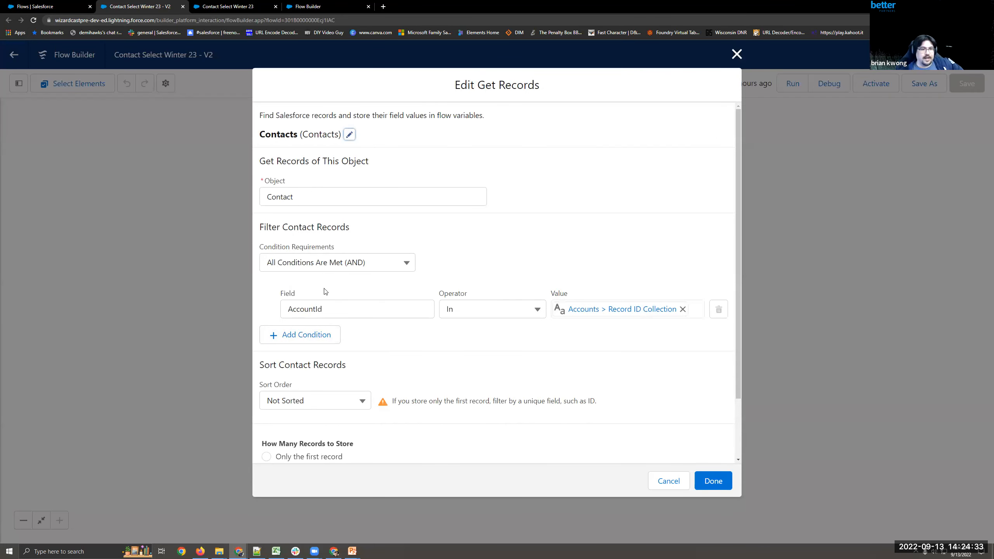
left_click_drag(321, 309, 280, 308)
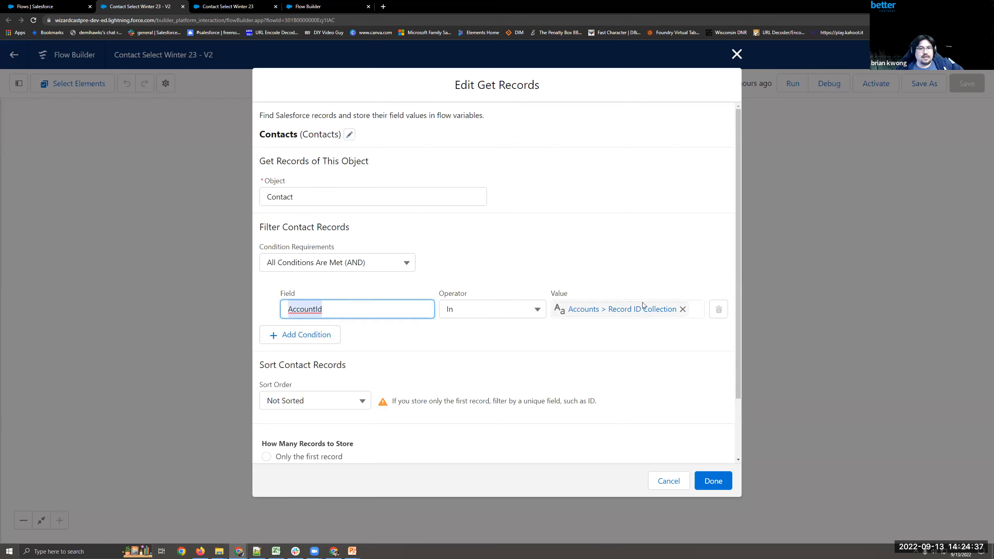
Clear the AccountId condition's value and reselect the Record ID Collection (recordIds) of the Accounts screen component
left_click(604, 310)
left_click_drag(661, 313, 557, 302)
key("BackSpace")
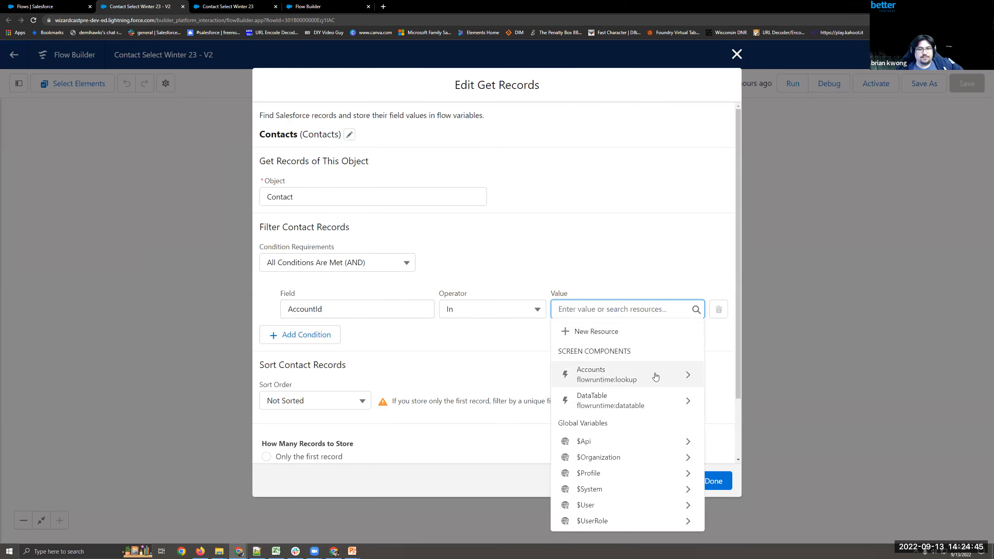
left_click(628, 378)
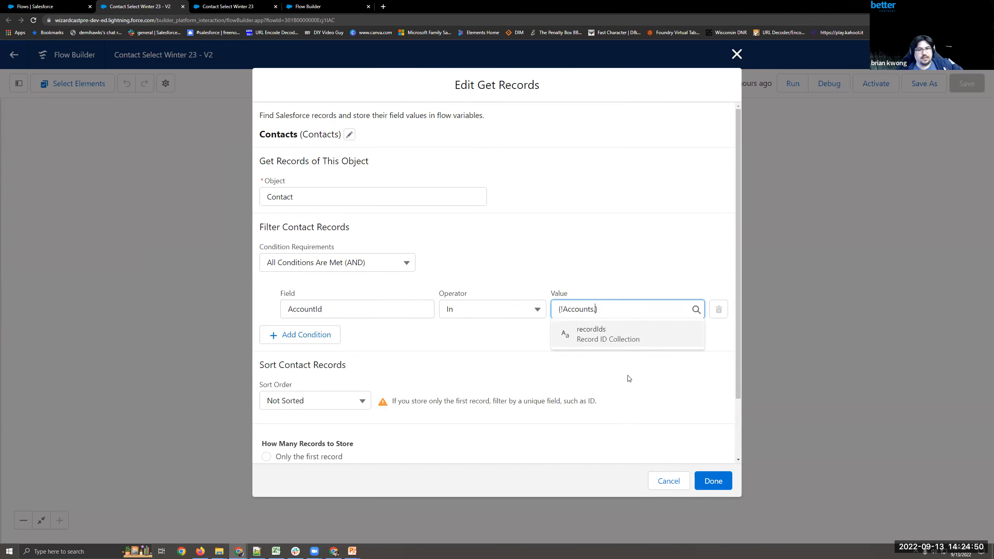
left_click(607, 337)
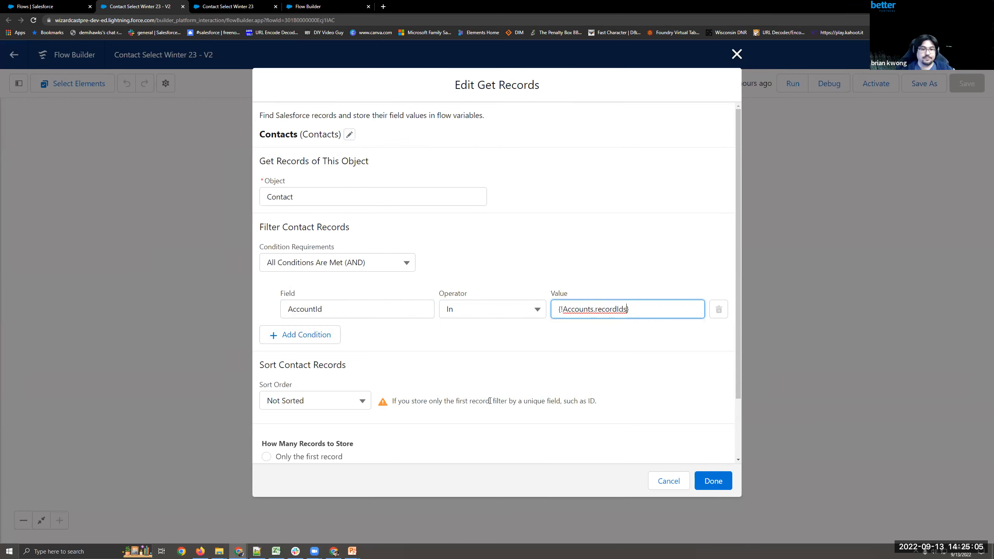
Try storing only the first record, switch back to All records and close the Get Records editor without keeping changes
scroll(493, 403, "down", 3)
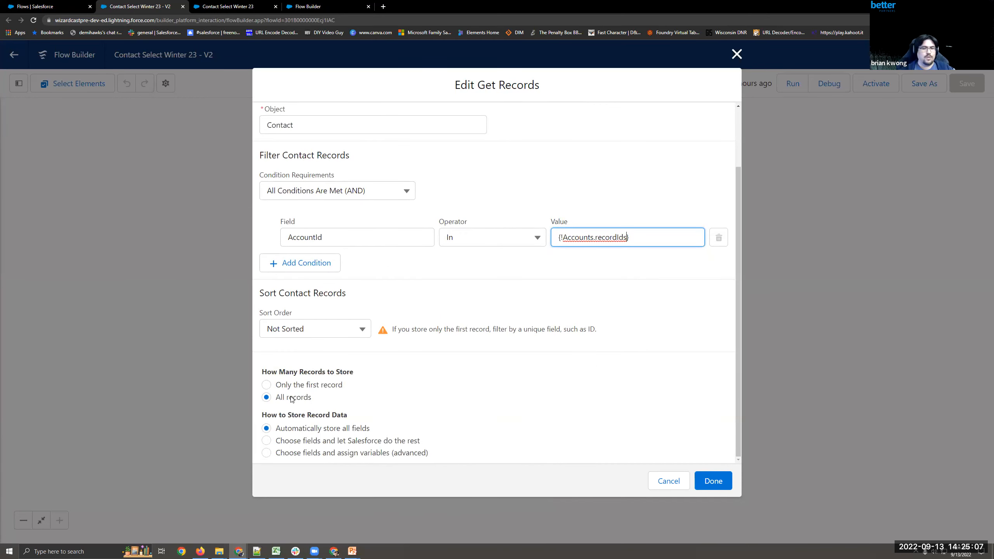
left_click(267, 385)
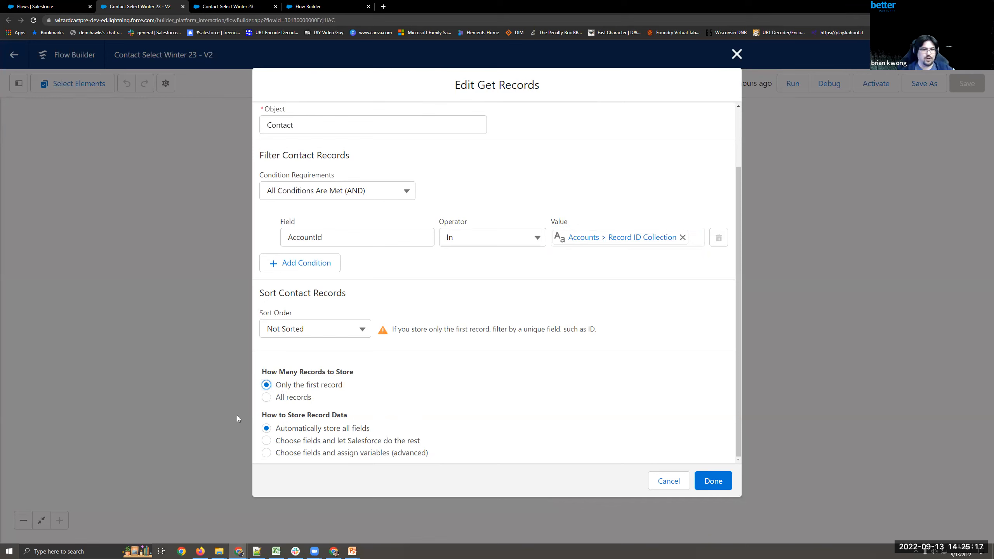
left_click(278, 398)
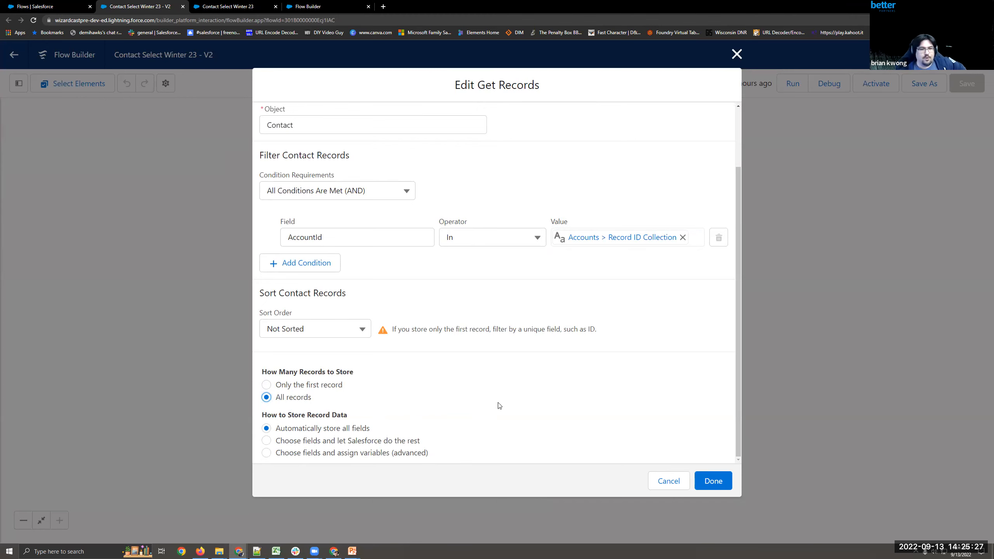
scroll(510, 220, "up", 2)
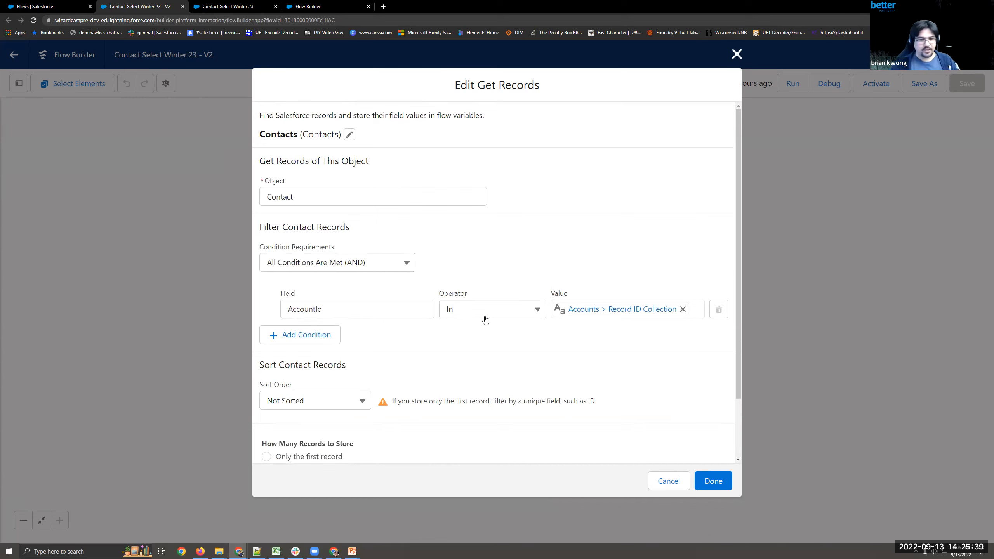
left_click(664, 482)
Open the Contact Selection screen and examine the Data Table's source collection, row selection mode and configured columns
left_click(602, 339)
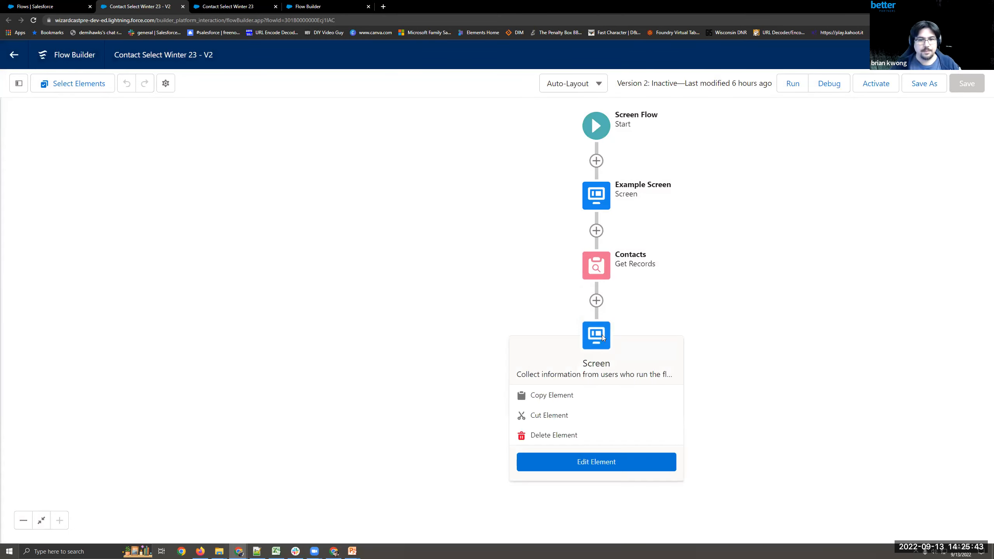
left_click(602, 338)
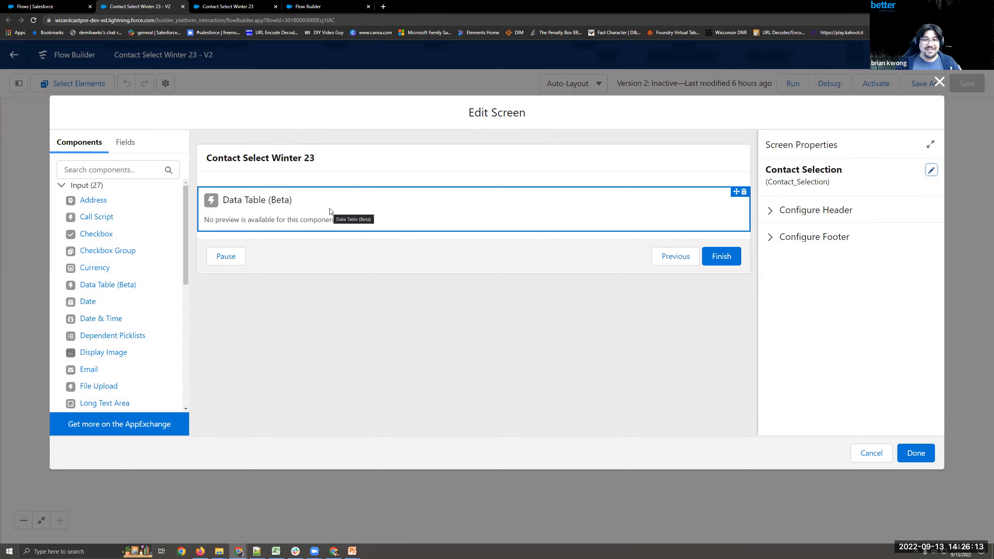
left_click(331, 212)
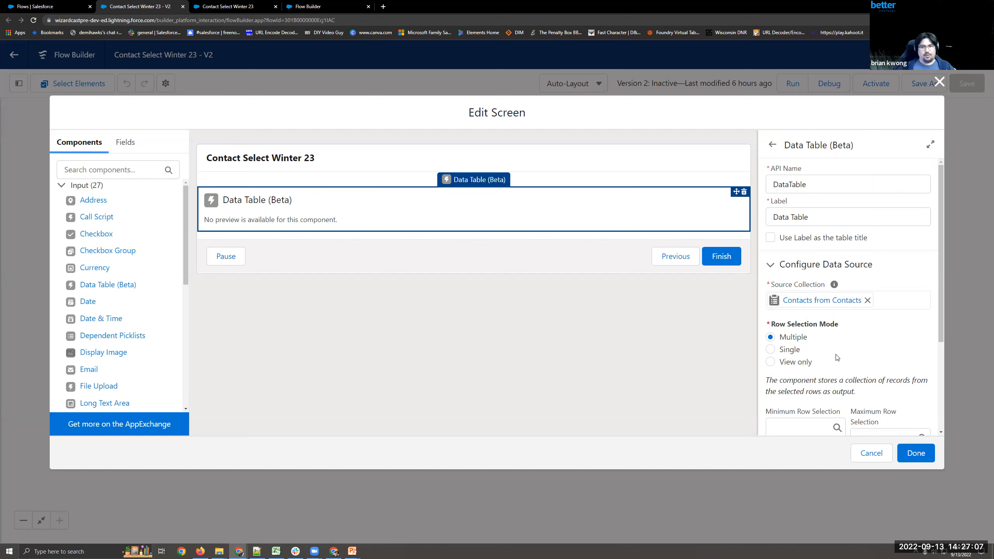
scroll(832, 353, "down", 3)
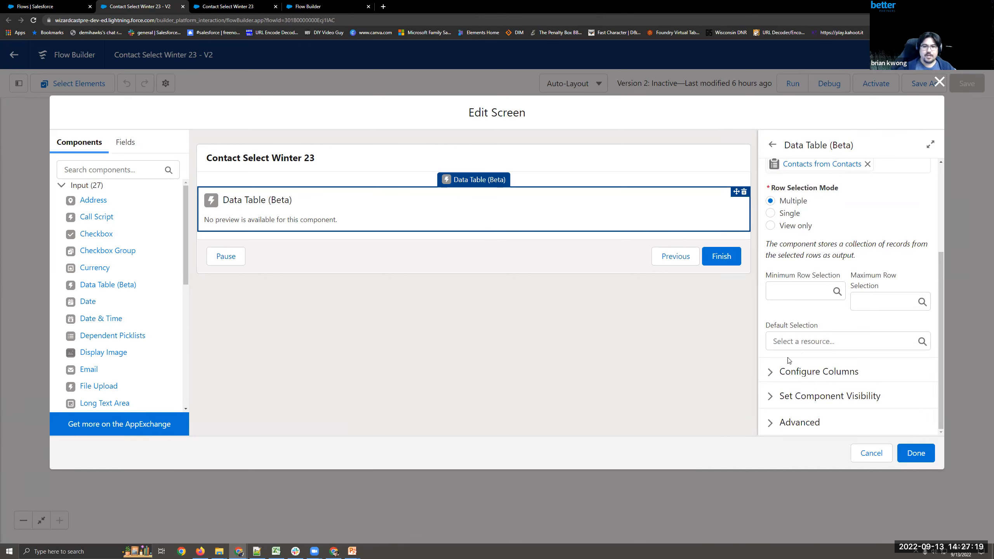
left_click(769, 379)
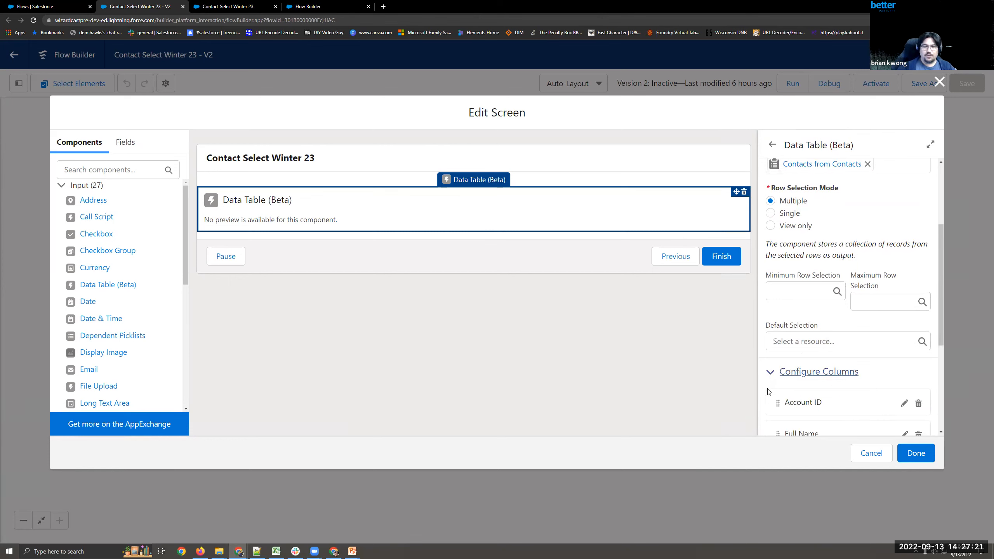
scroll(767, 386, "down", 2)
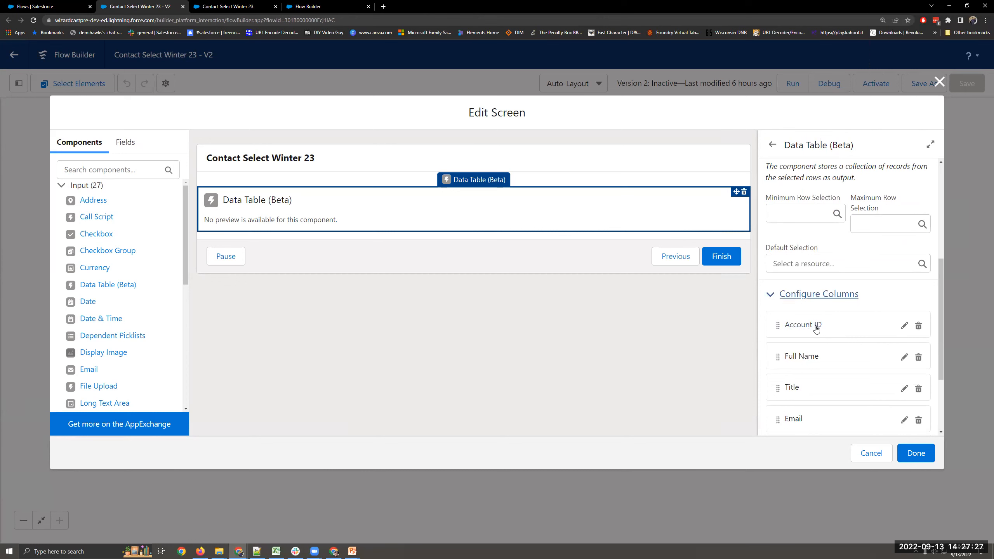
scroll(809, 328, "up", 5)
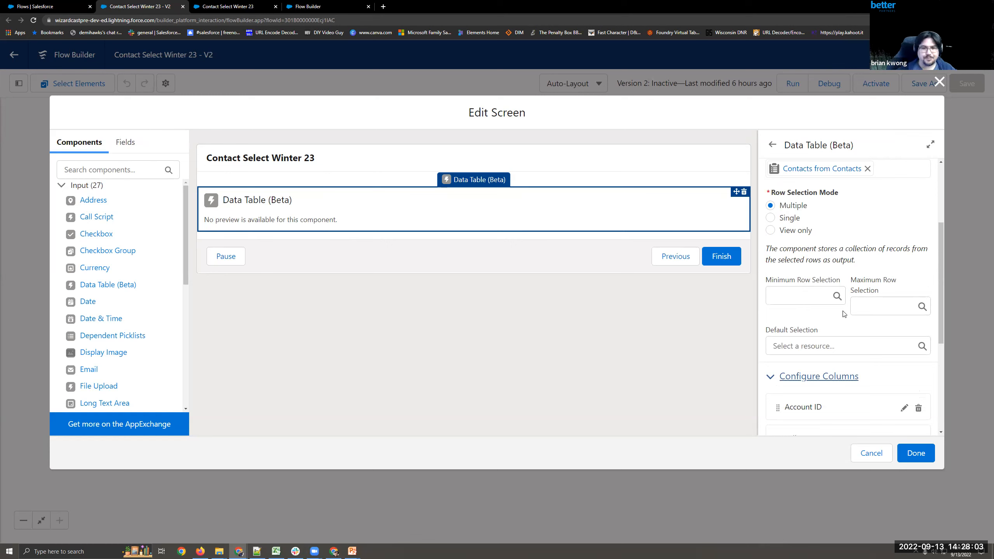
scroll(841, 313, "down", 5)
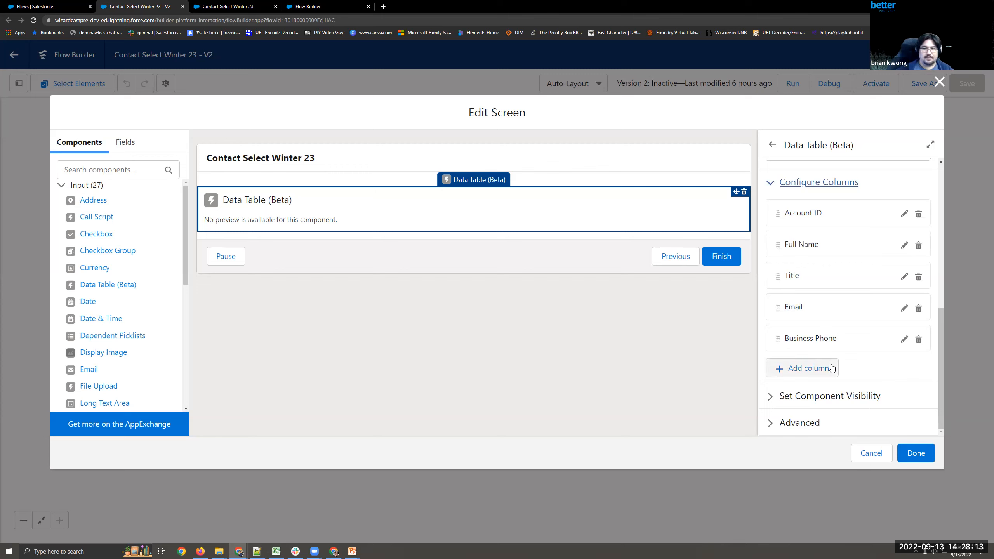
Add a column to the Data Table with Birthdate as its source field
left_click(799, 372)
scroll(817, 362, "down", 4)
left_click(801, 263)
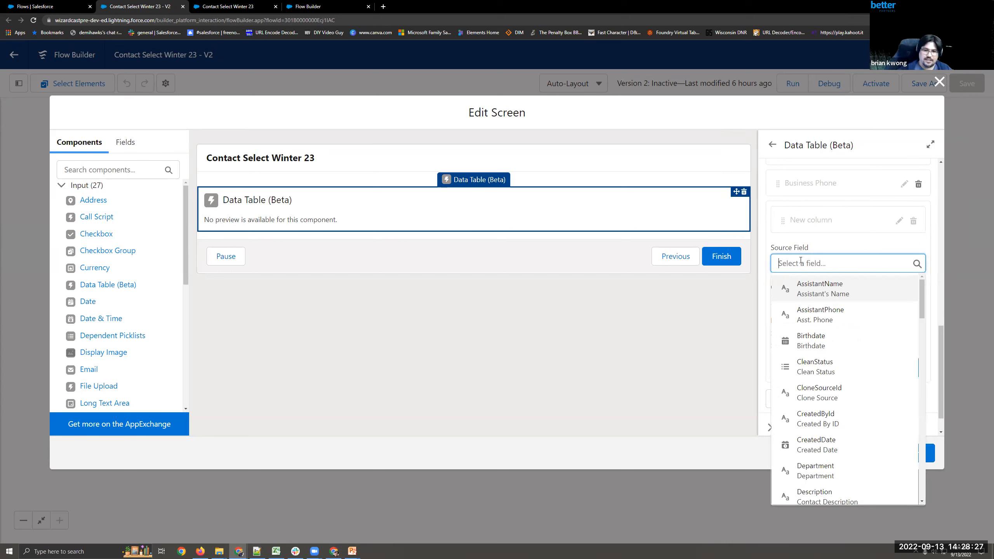
scroll(850, 346, "down", 3)
scroll(838, 347, "up", 3)
left_click(829, 349)
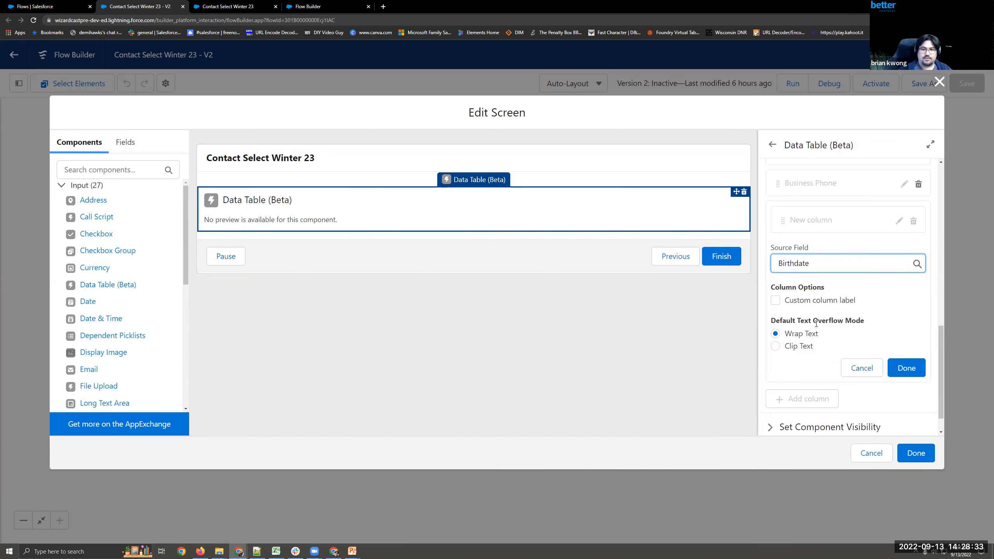
Give the Birthdate column the custom label "cUSTOM LABEL" and keep Wrap Text as its overflow mode after trying Clip Text
left_click(776, 301)
left_click(791, 326)
type("cUSTOM LABEL")
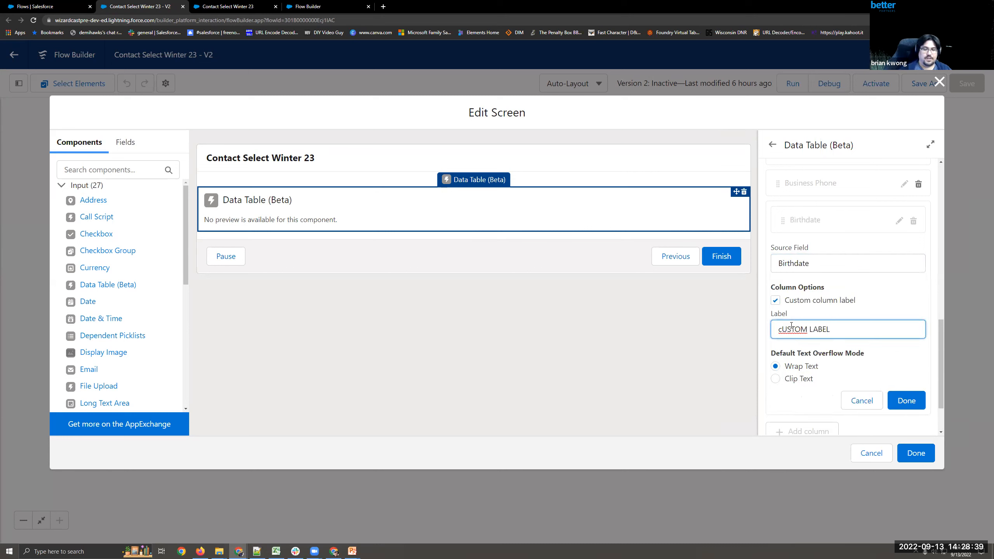
scroll(802, 322, "down", 3)
left_click(804, 318)
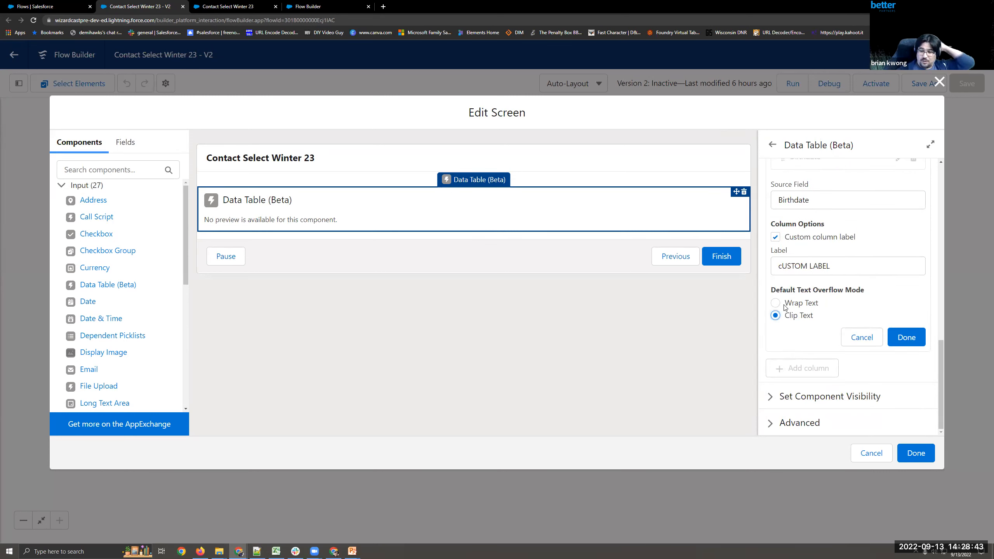
left_click(783, 304)
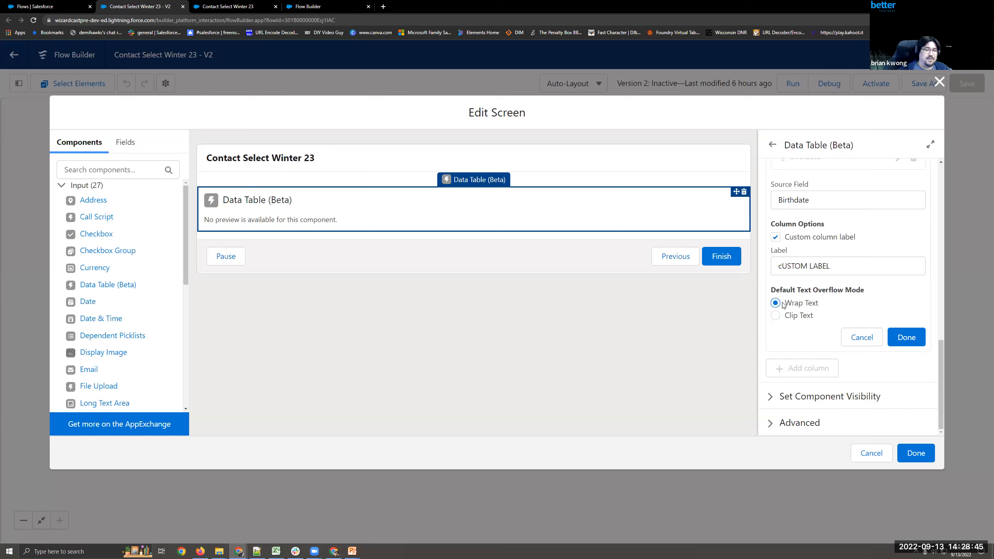
left_click_drag(827, 266, 806, 280)
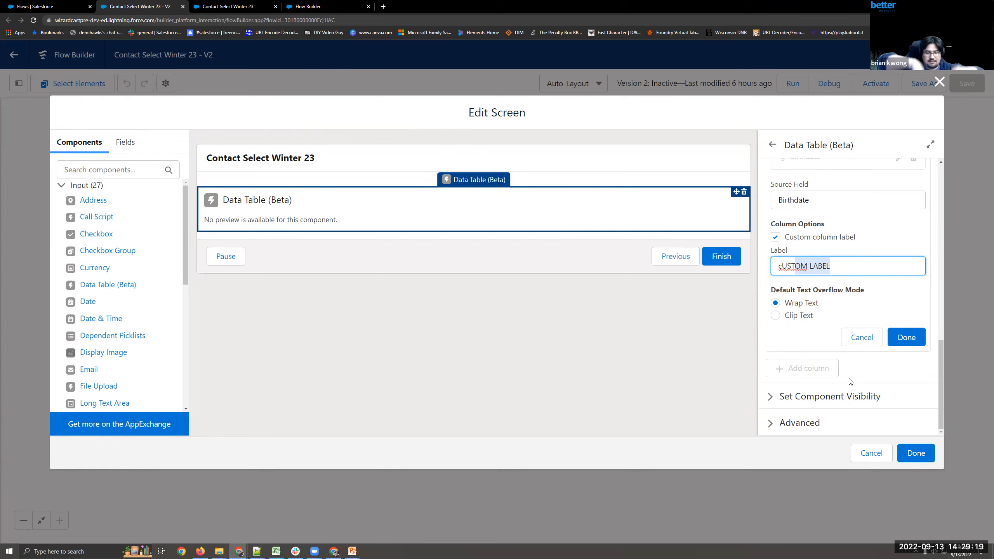
left_click(904, 341)
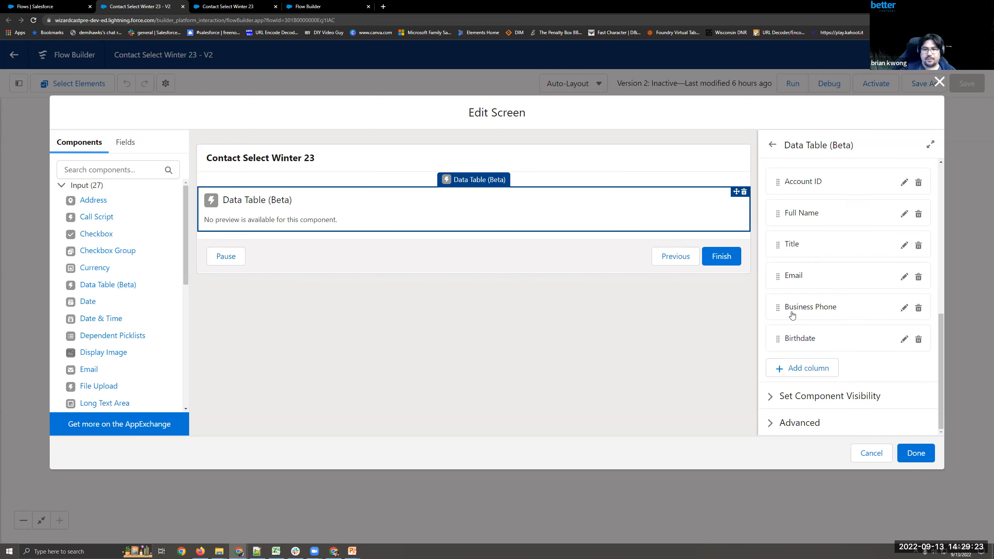
Review the Data Table's column list and data source settings, and close the Contact Selection editor without keeping changes
scroll(822, 343, "up", 5)
scroll(822, 343, "down", 5)
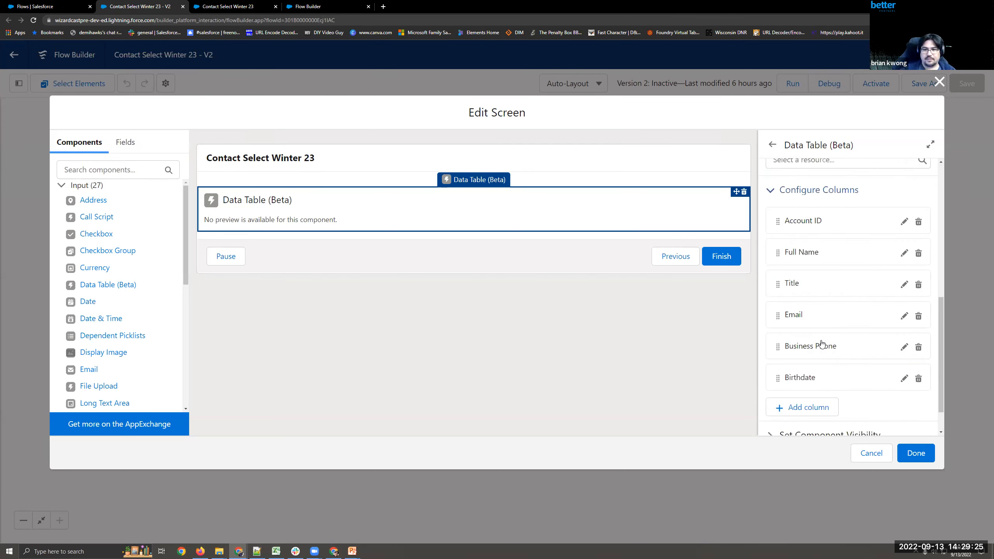
left_click(678, 395)
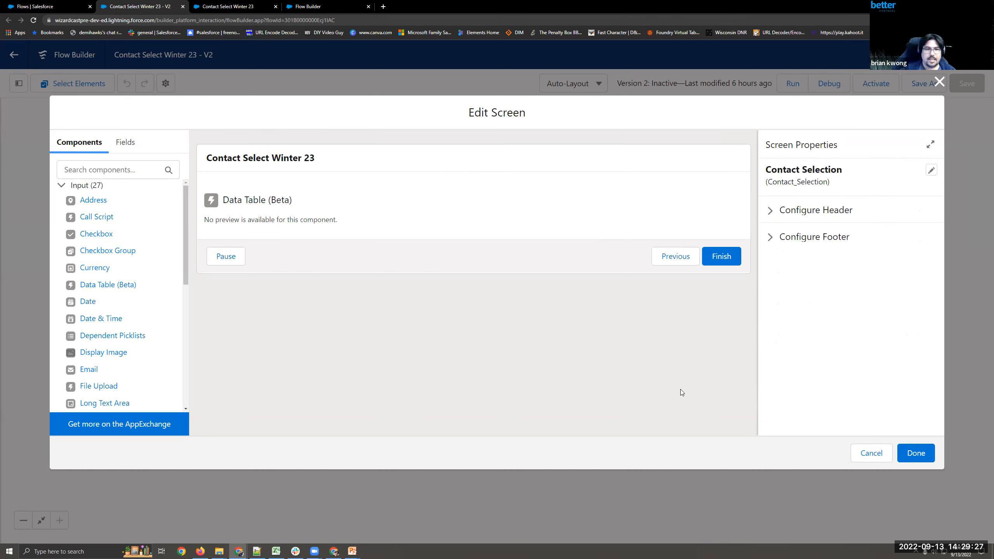
left_click(482, 222)
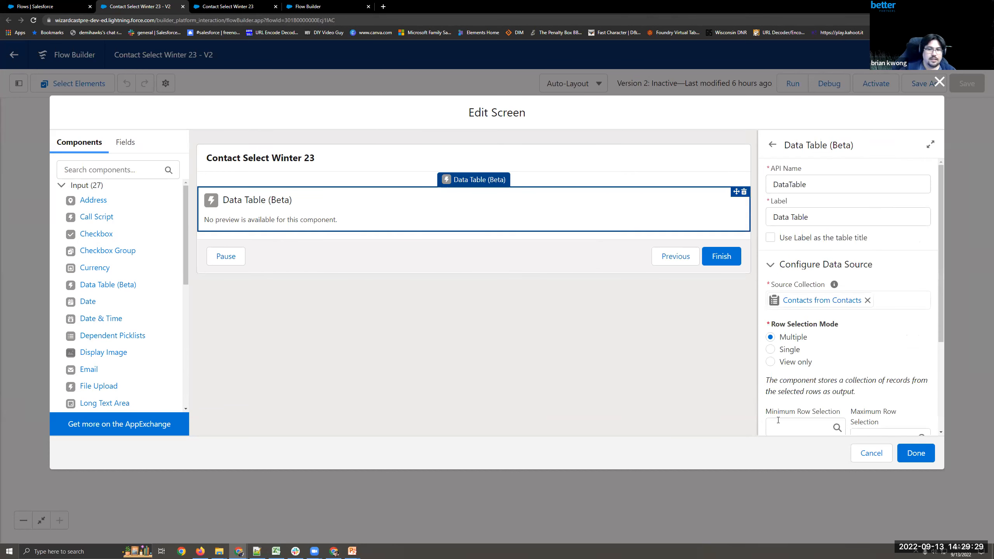
left_click(873, 453)
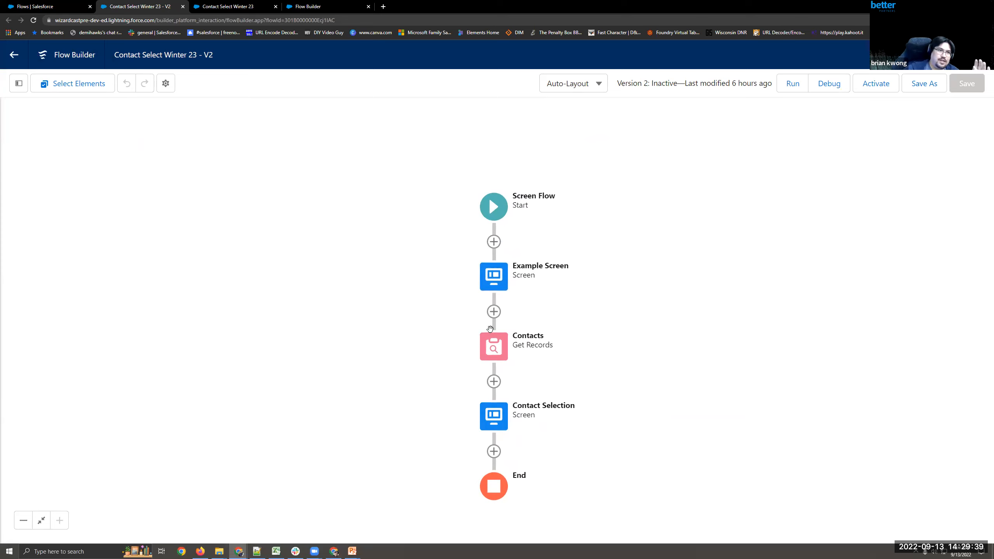
Reopen the Contacts Get Records element and examine its filter condition and record storage settings
left_click(493, 425)
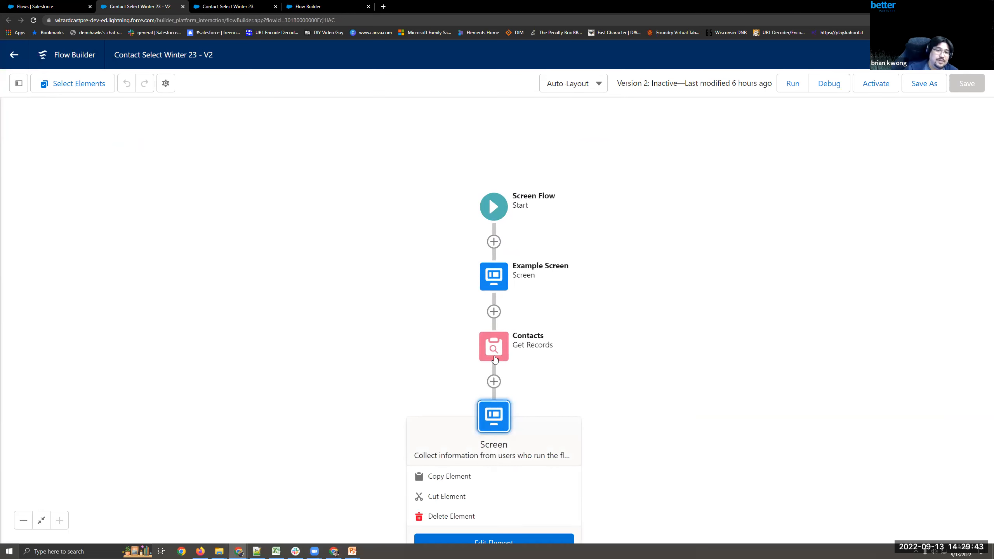
double_click(494, 358)
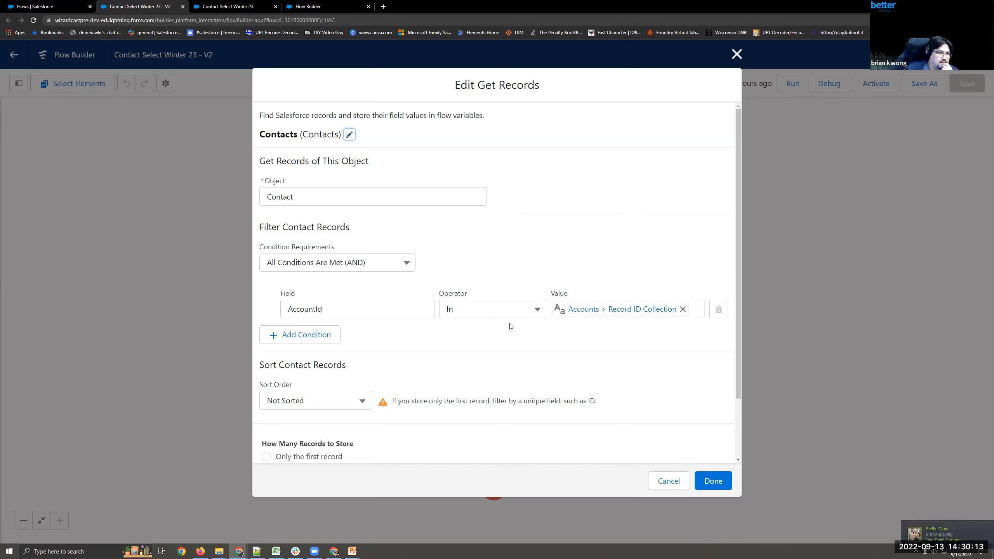
scroll(533, 391, "down", 1)
scroll(533, 391, "down", 1)
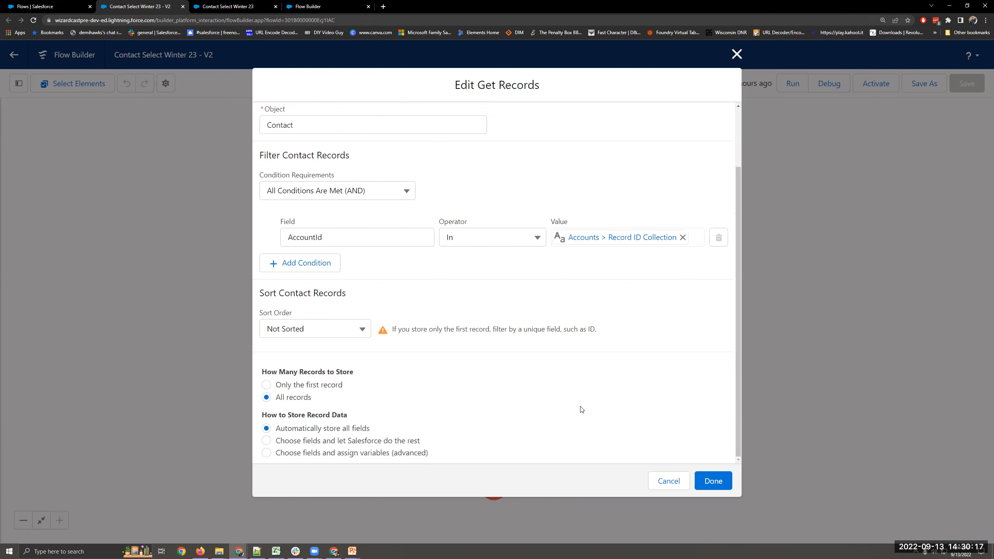
Close the Contacts Get Records editor without changes and look at the element options of the Contact Selection screen
left_click(667, 481)
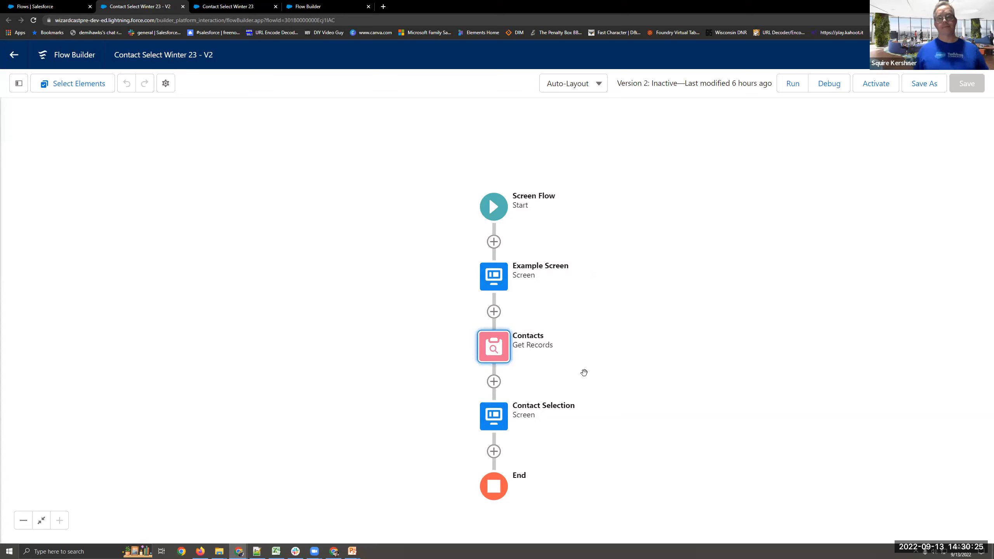
left_click_drag(624, 383, 497, 350)
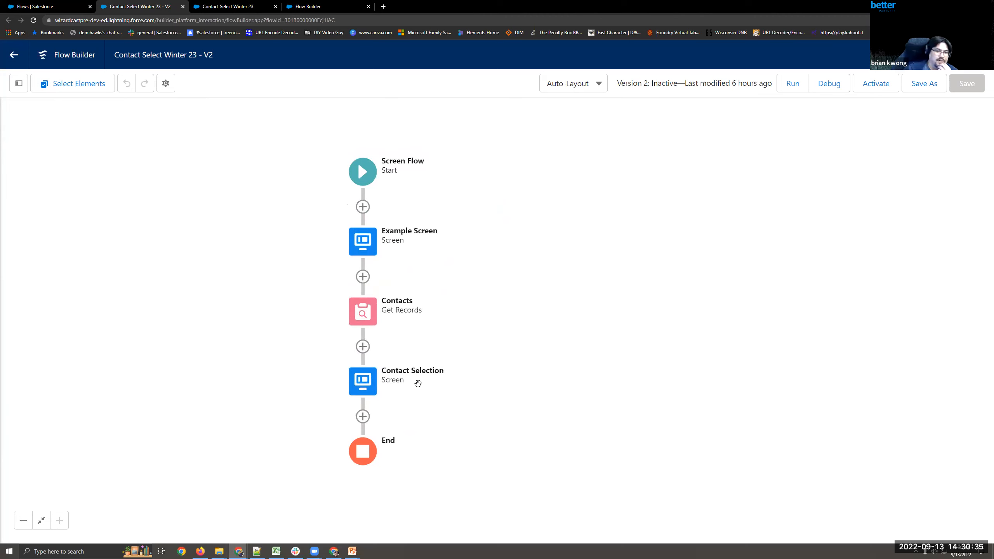
left_click(370, 385)
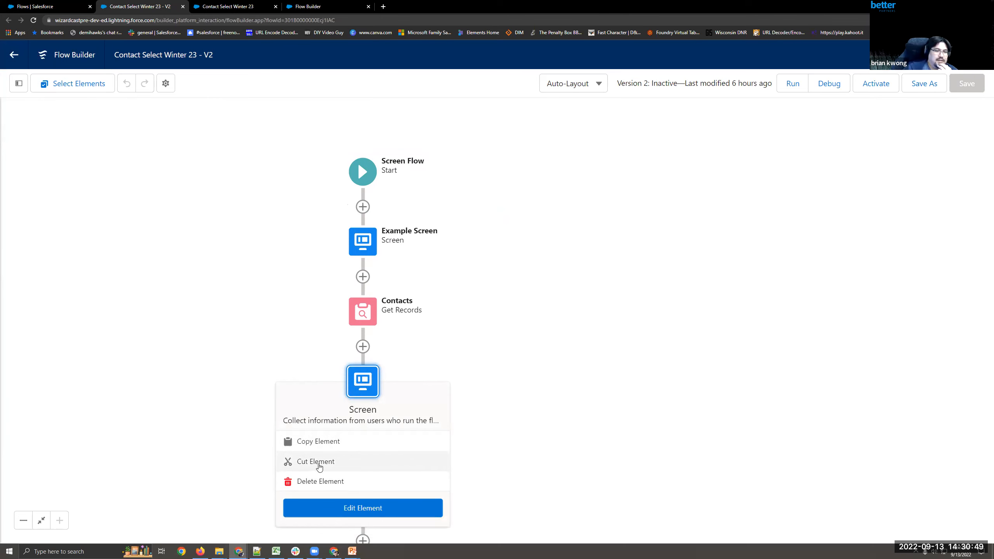
left_click(511, 407)
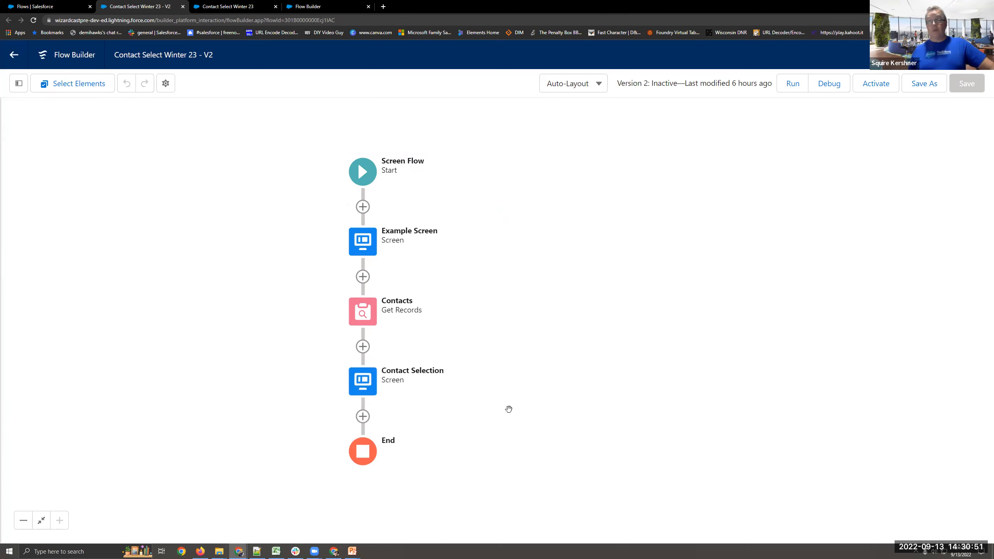
Add a Decision element labeled Test between the Contact Selection screen and the End of the flow
left_click(364, 416)
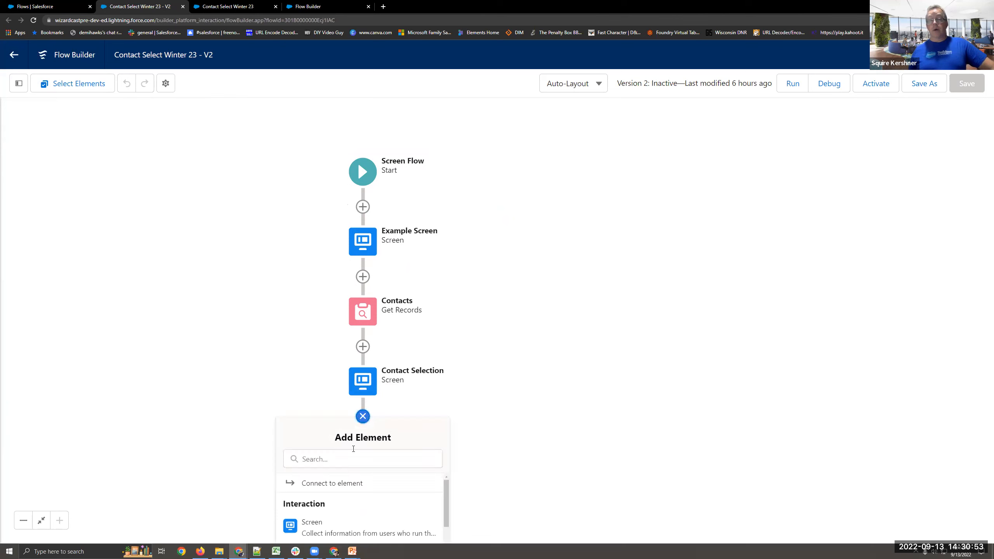
left_click_drag(508, 465, 481, 340)
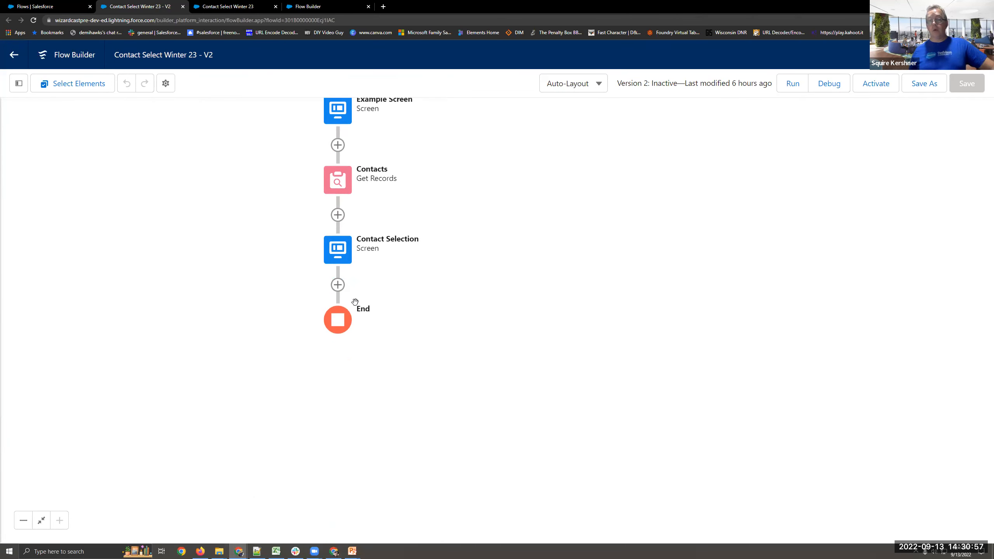
left_click(338, 285)
type("dec")
left_click(313, 356)
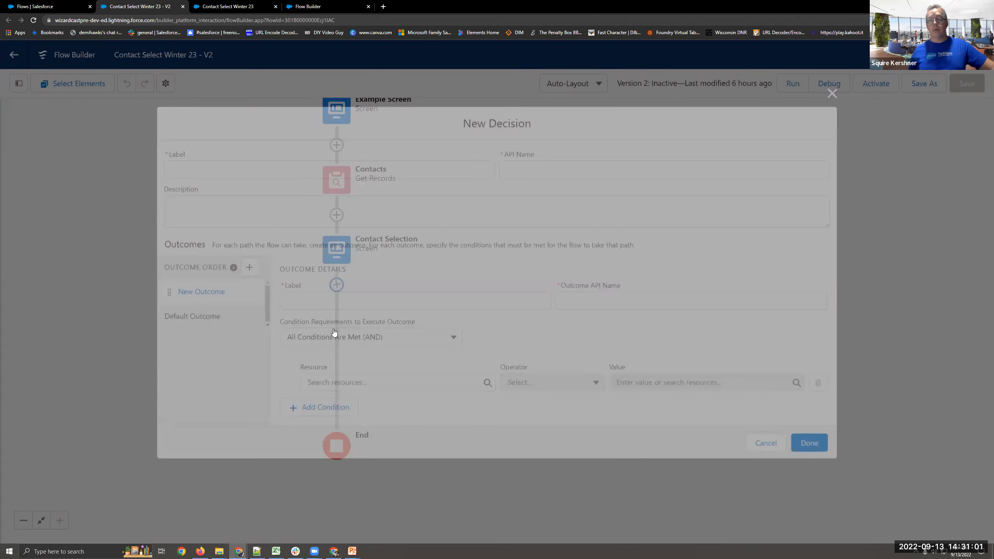
type("Test")
key("Tab")
Define the Decision's outcome 1 with the condition $Api > Enterprise_Server_URL_120 Equals 1, keep the default outcome, and finish the element
left_click(306, 302)
left_click(326, 378)
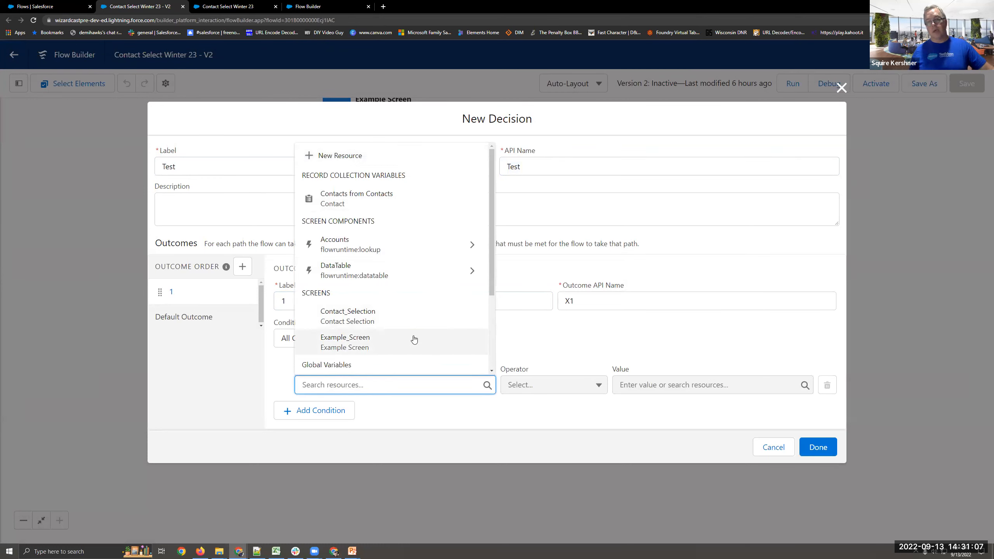
scroll(407, 330, "down", 3)
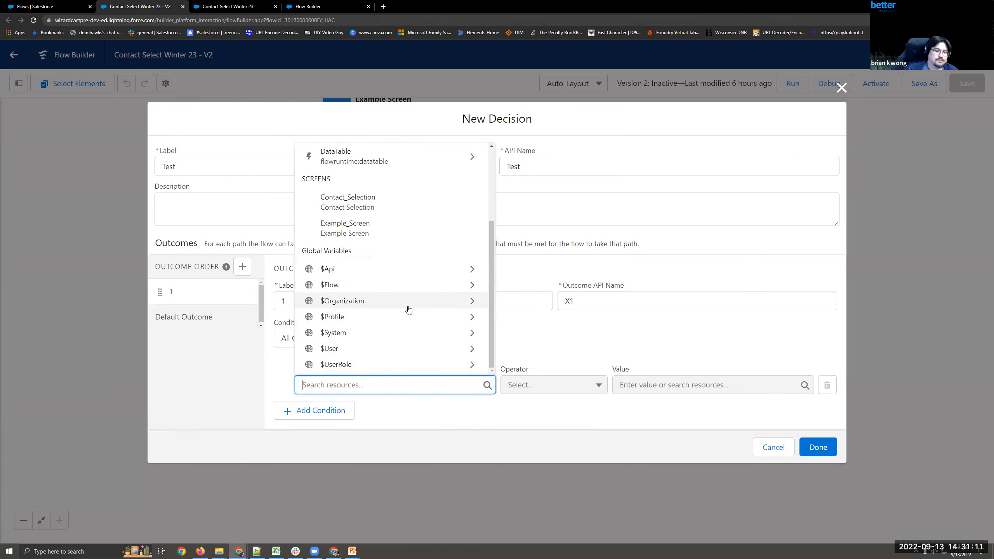
left_click(392, 274)
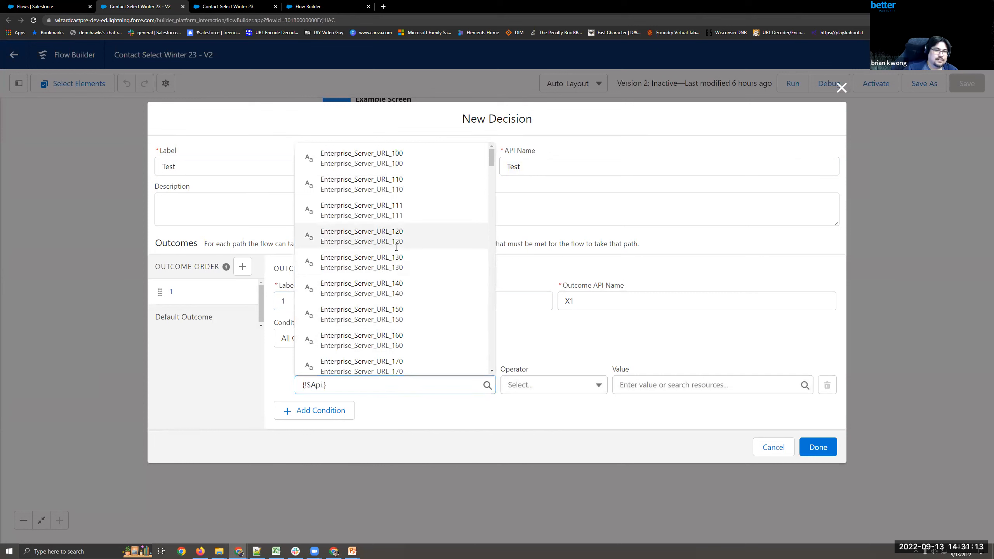
left_click(381, 241)
left_click(642, 385)
type("1")
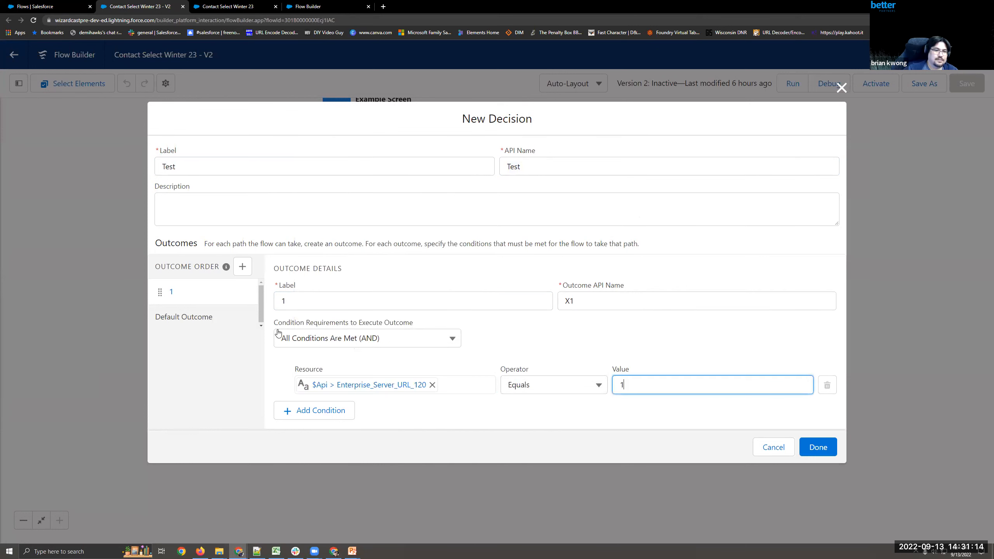
left_click(232, 319)
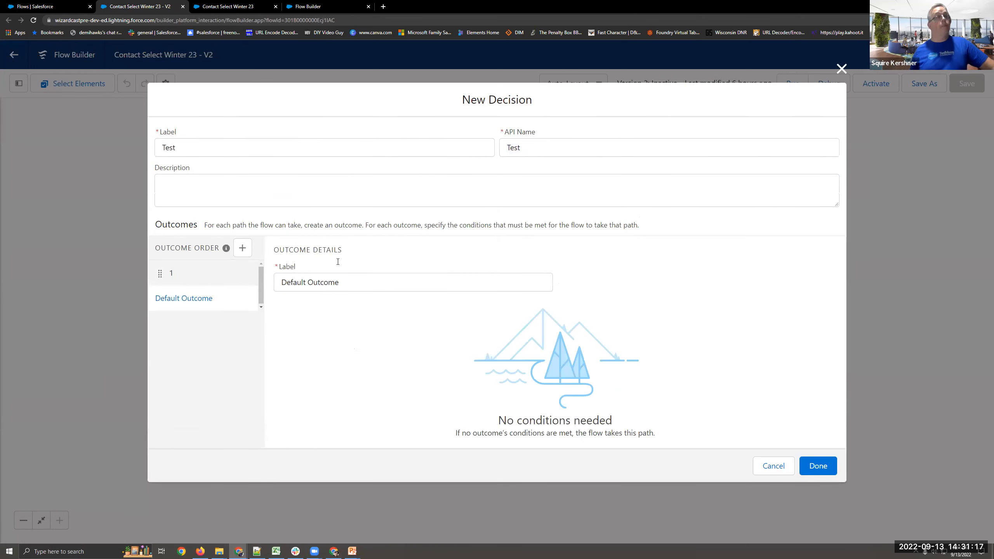
left_click(807, 468)
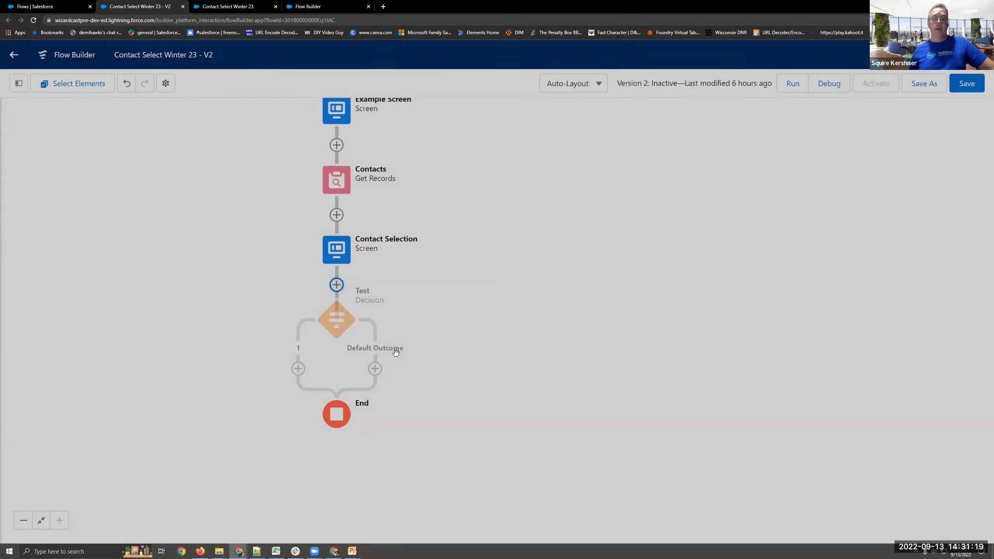
left_click_drag(432, 289, 546, 373)
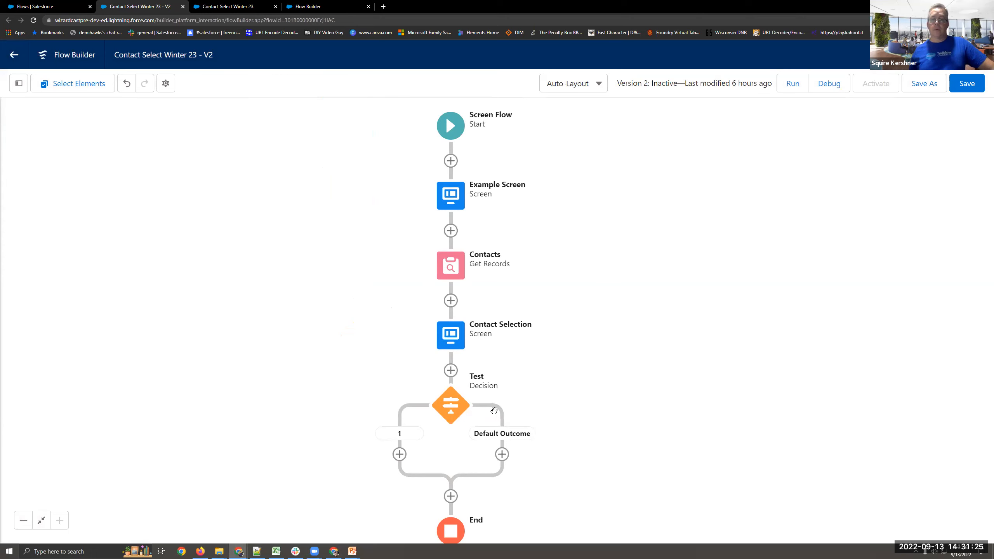
left_click(454, 340)
left_click(621, 402)
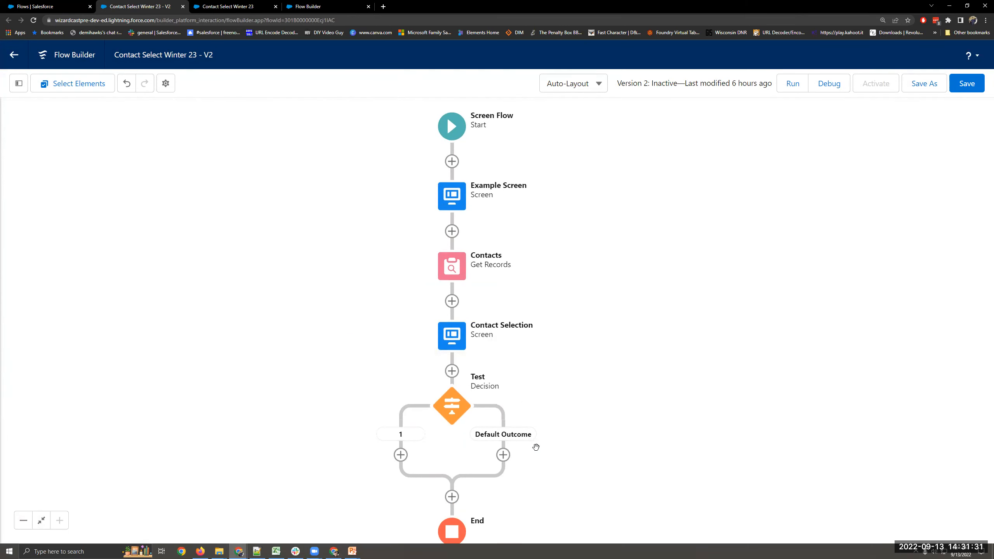
Add a Send Email action below the point where the Test Decision's branches merge
left_click(450, 497)
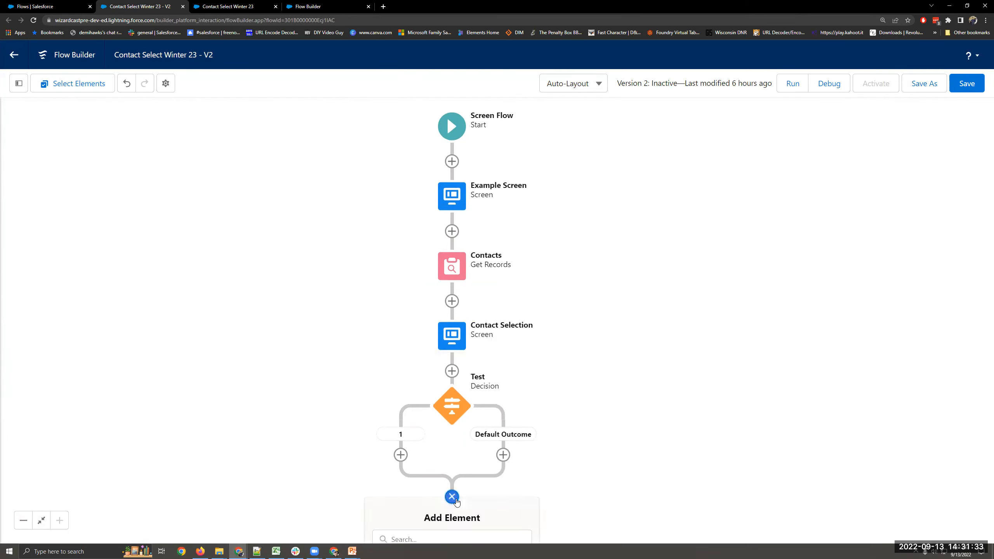
left_click_drag(544, 470, 516, 314)
left_click(516, 313)
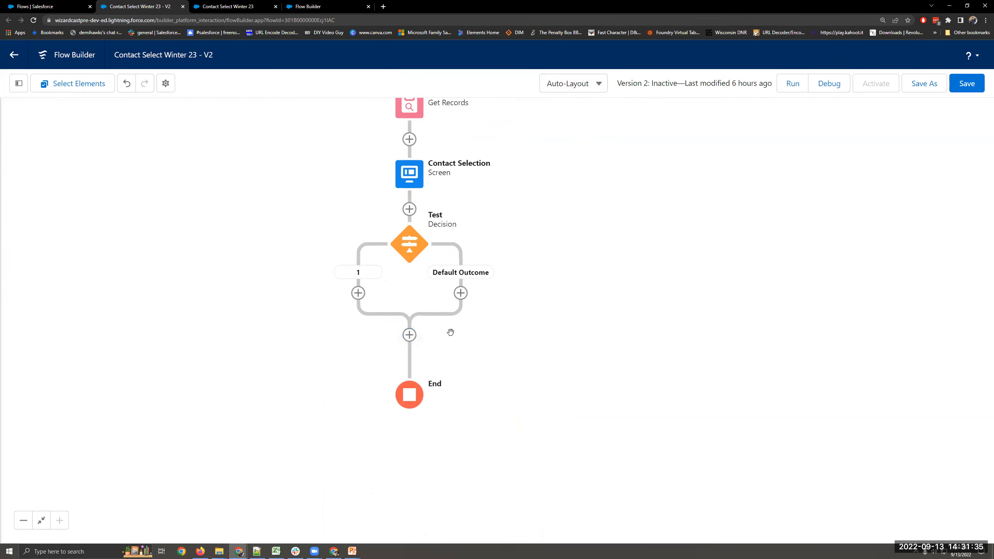
left_click(410, 334)
left_click(386, 474)
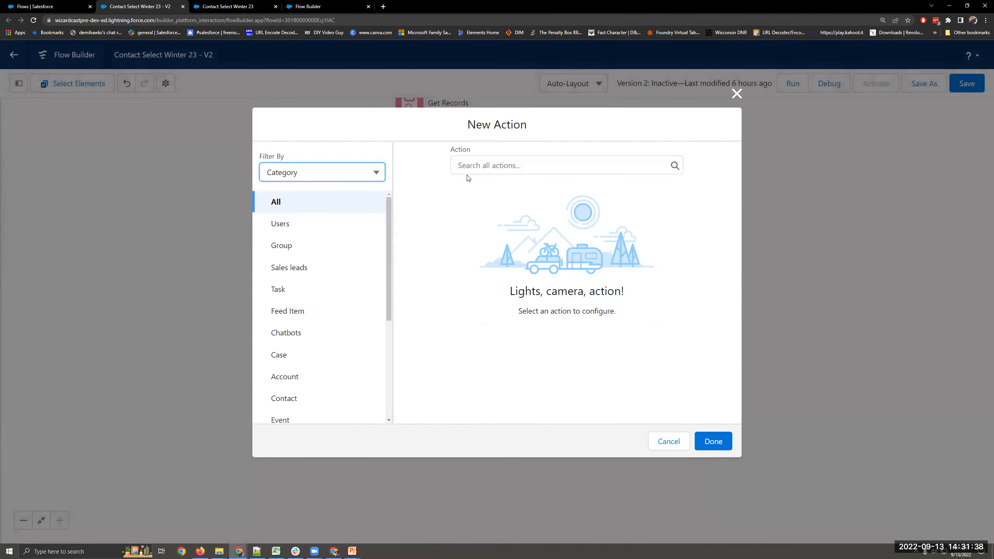
left_click(476, 168)
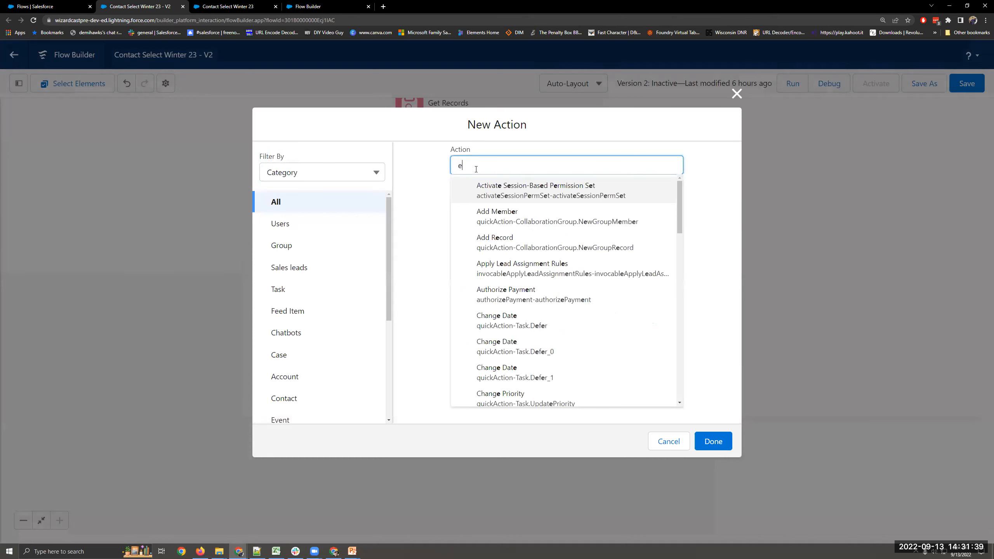
type("email")
left_click(483, 196)
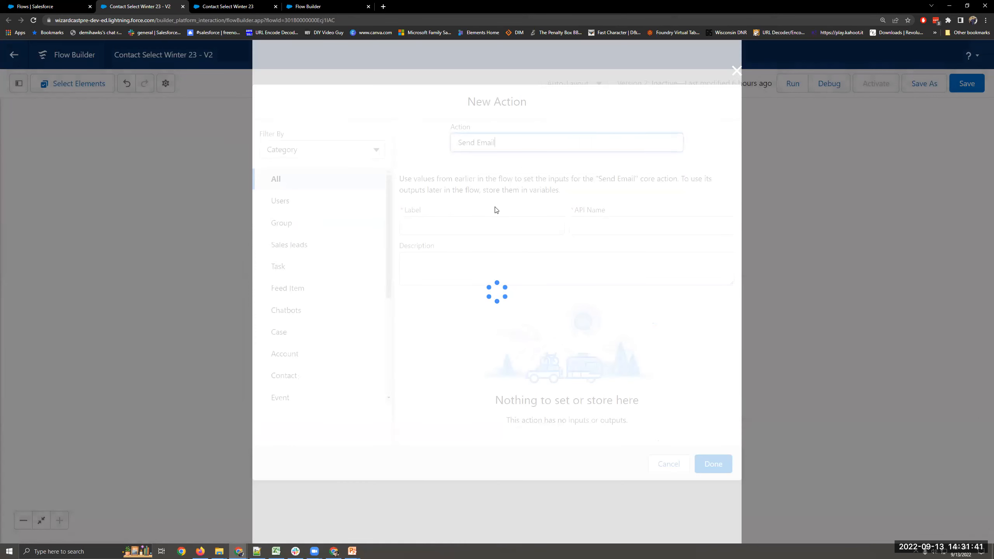
Label the Send Email action "email" and set both its body and subject to "test"
left_click(444, 211)
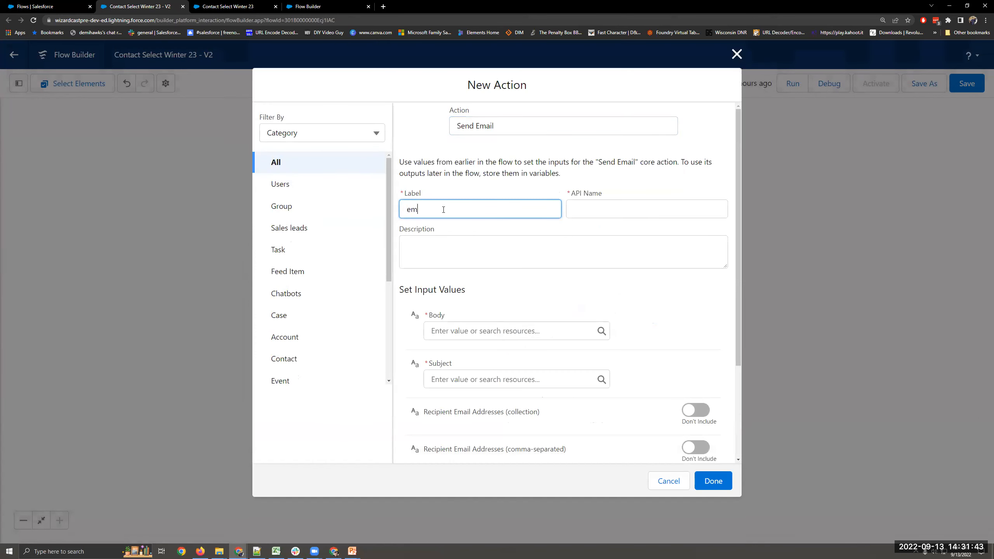
left_click(474, 331)
type("test")
left_click(494, 379)
type("tes")
scroll(650, 433, "down", 3)
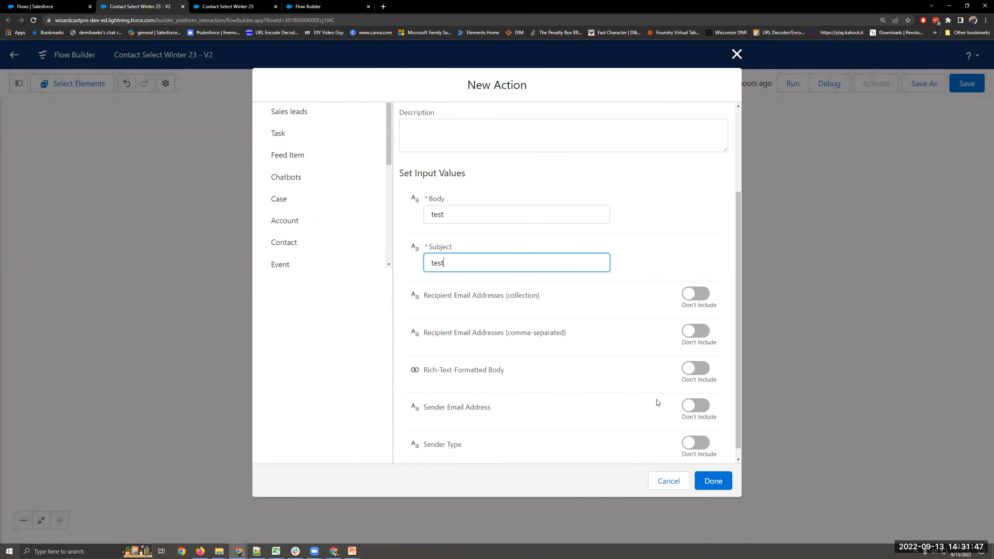
left_click(630, 311)
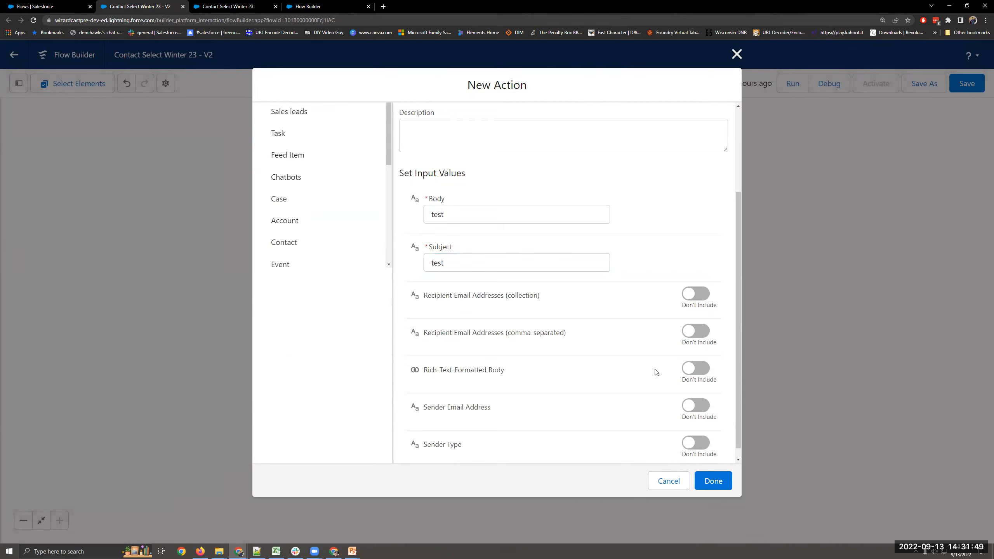
left_click(708, 337)
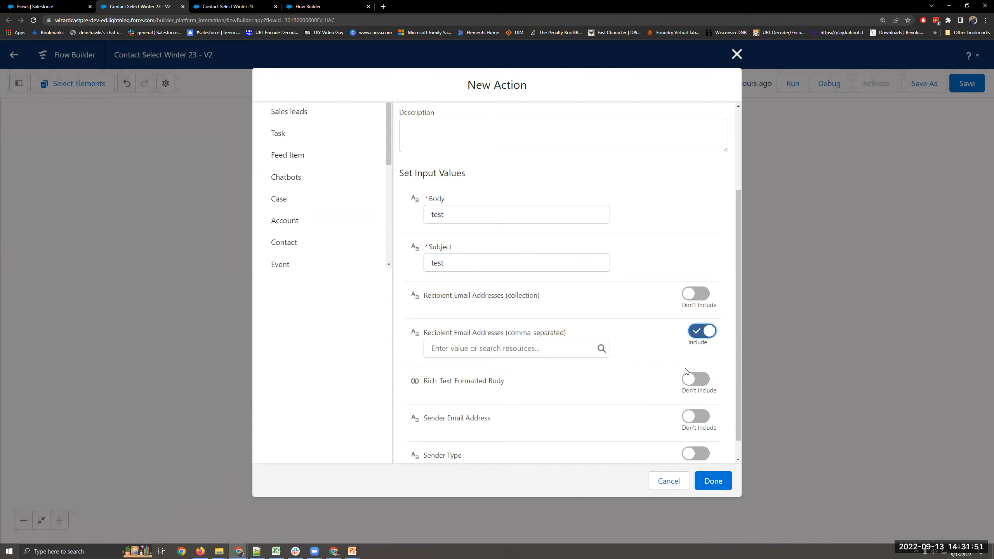
left_click(570, 348)
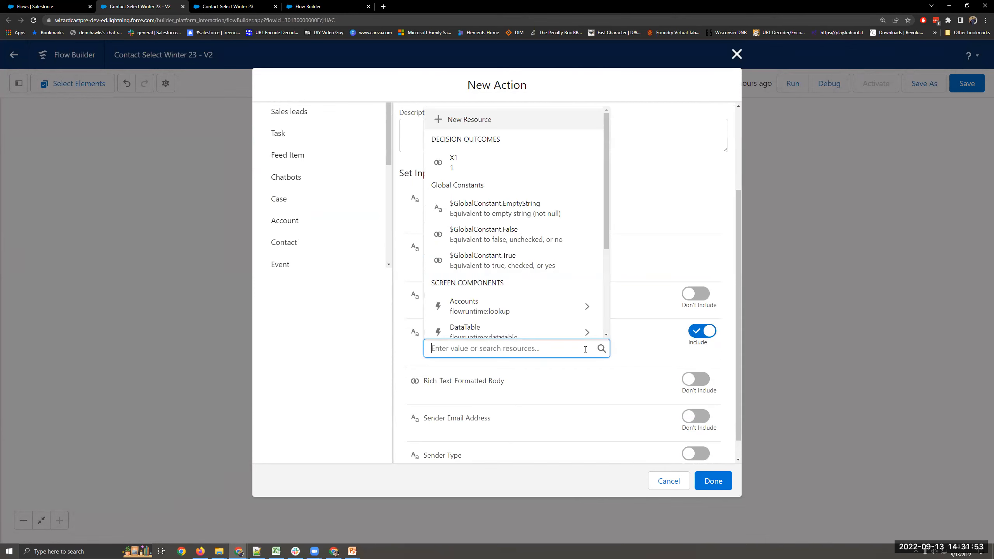
left_click(702, 337)
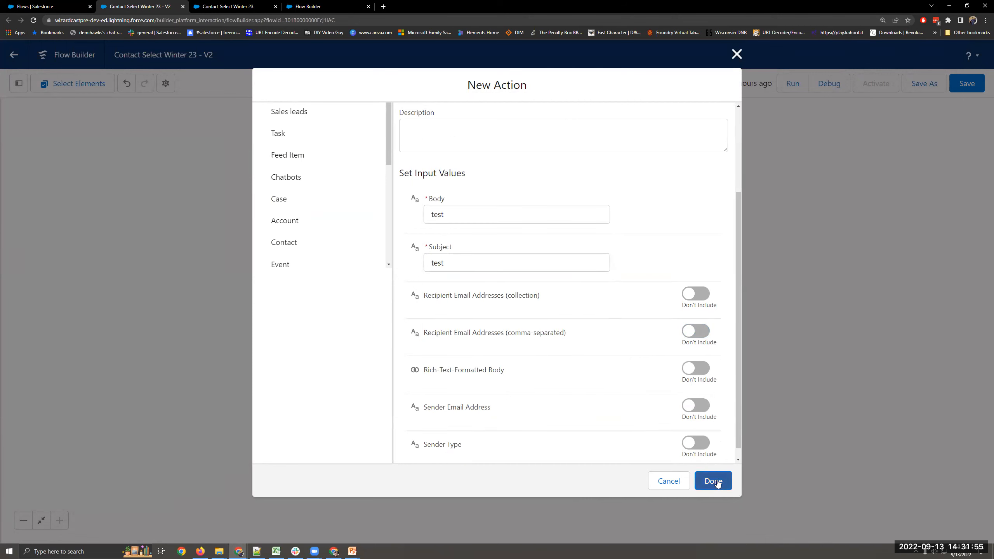
Finish the email action without any optional inputs and save the flow
left_click(715, 480)
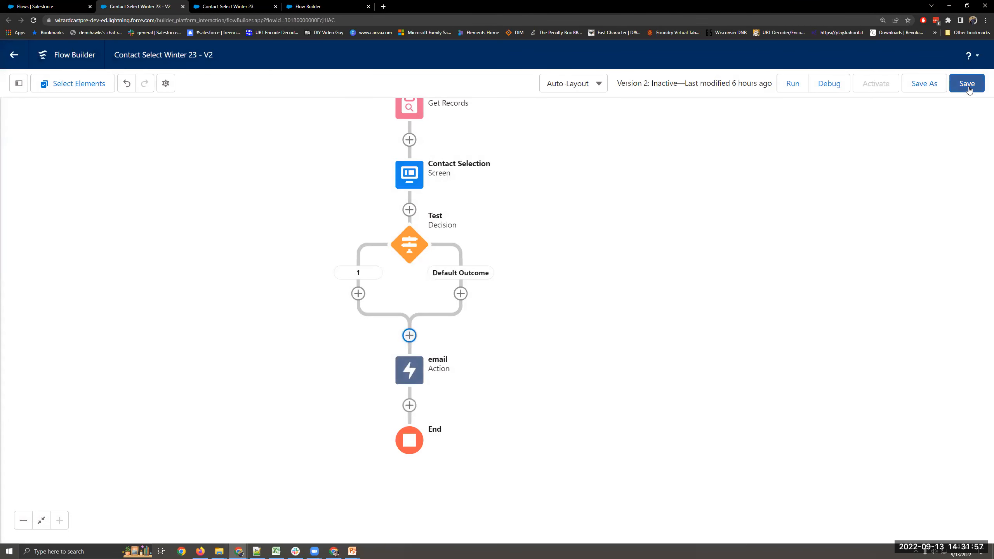
left_click(967, 89)
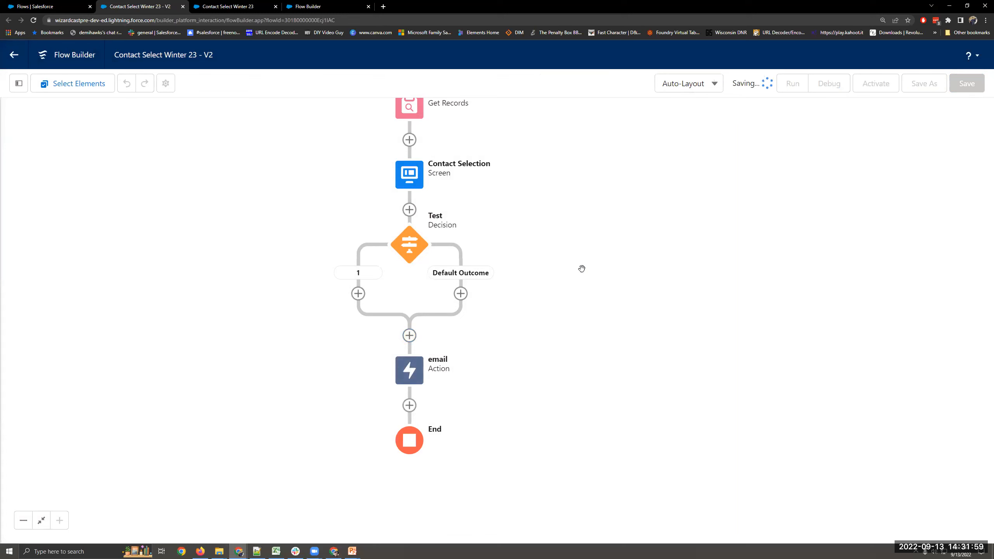
left_click(872, 111)
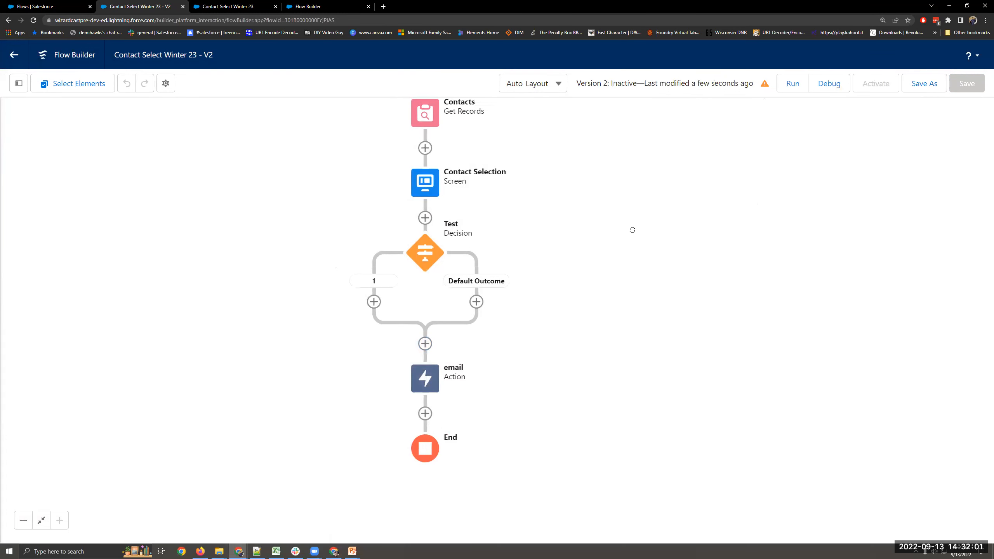
Try to cut the Test Decision and paste it between the Start element and the Example Screen
left_click_drag(505, 252, 620, 365)
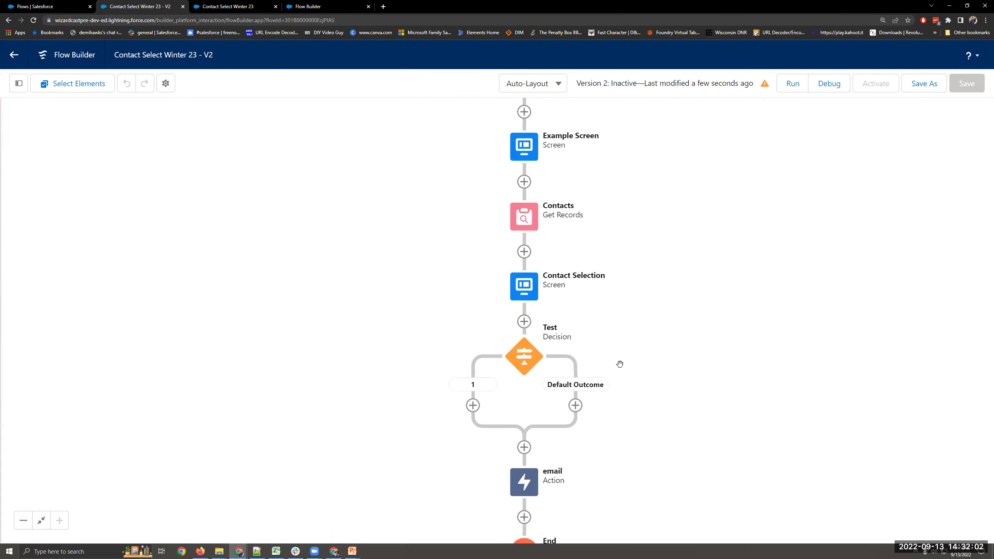
left_click(518, 366)
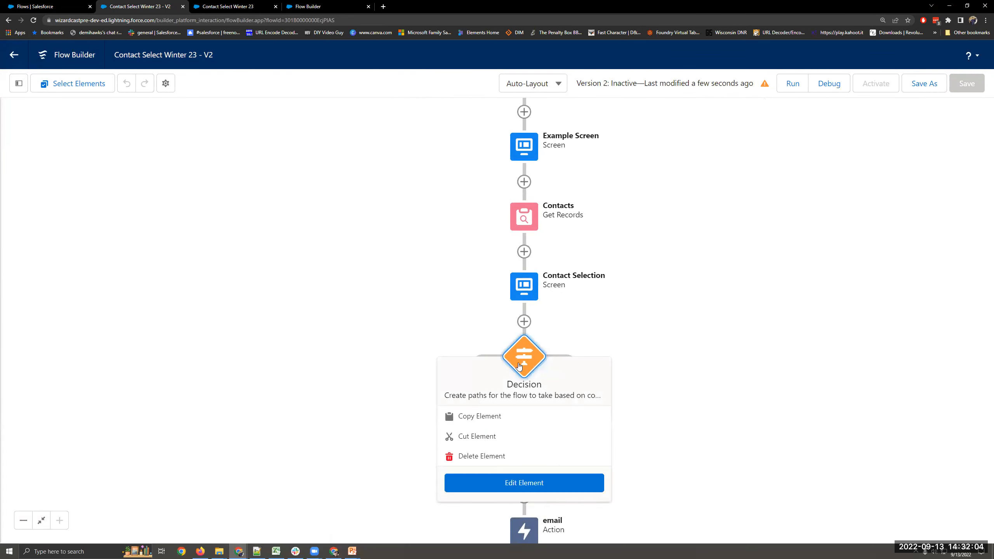
left_click(482, 441)
left_click_drag(538, 128, 563, 210)
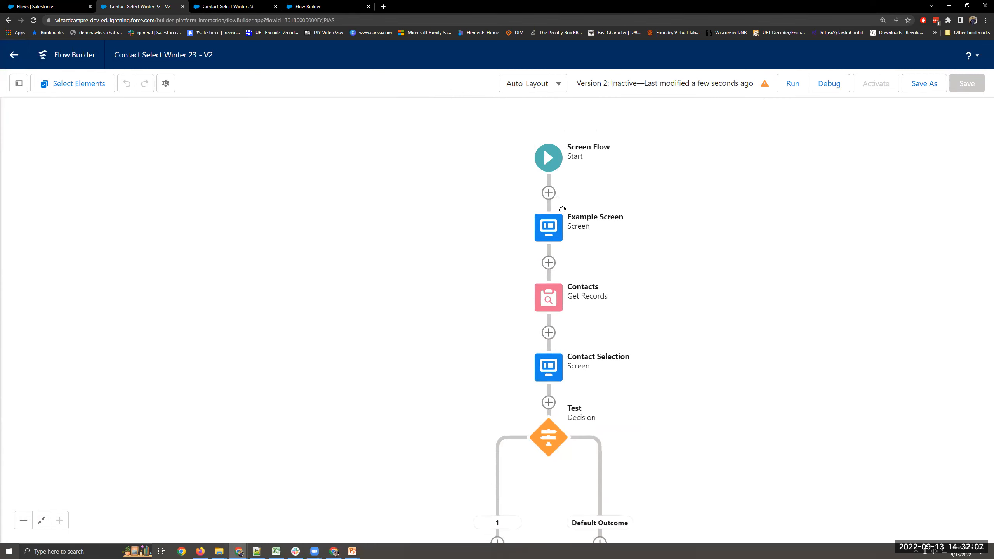
left_click(549, 192)
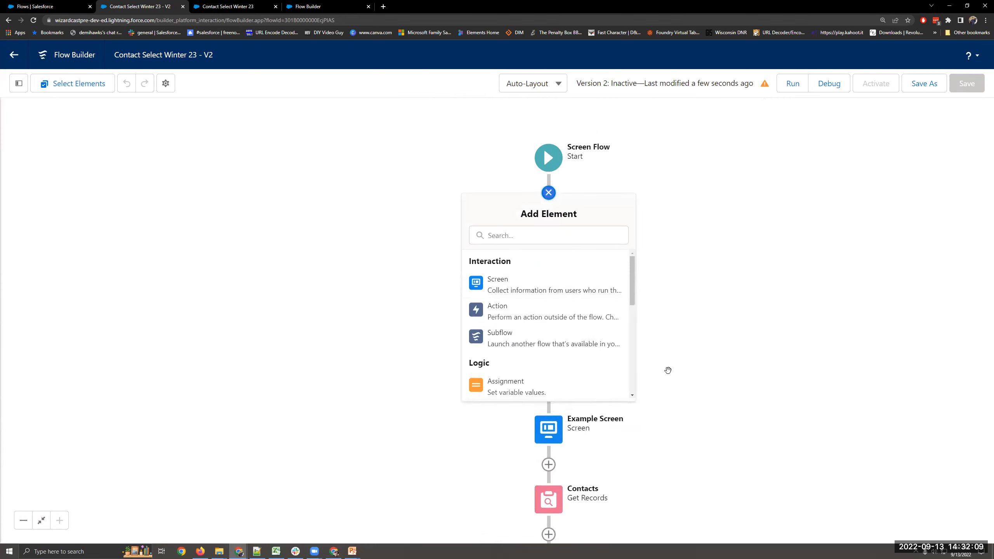
left_click(650, 342)
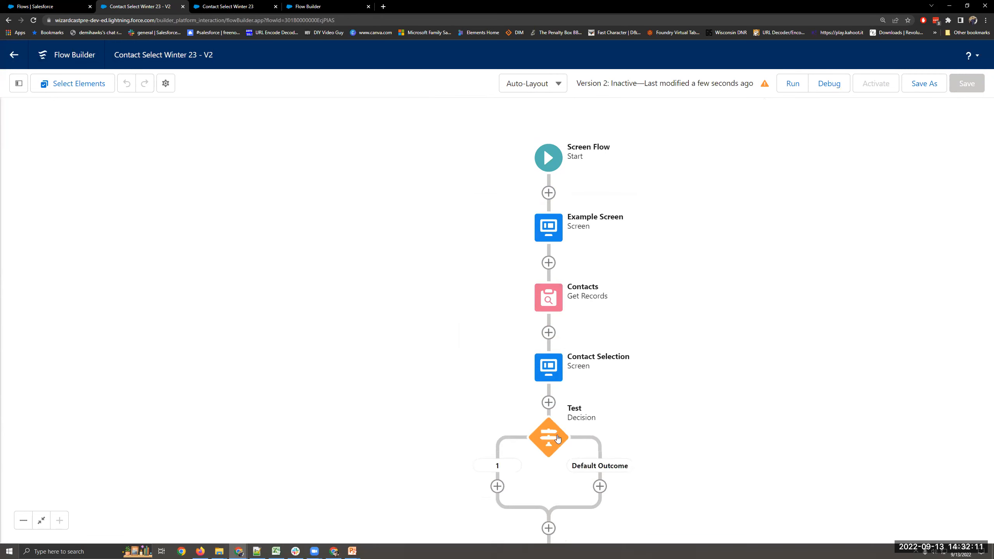
Examine the path options offered for cutting the Test Decision, keeping "None, cut all paths" selected
left_click(558, 438)
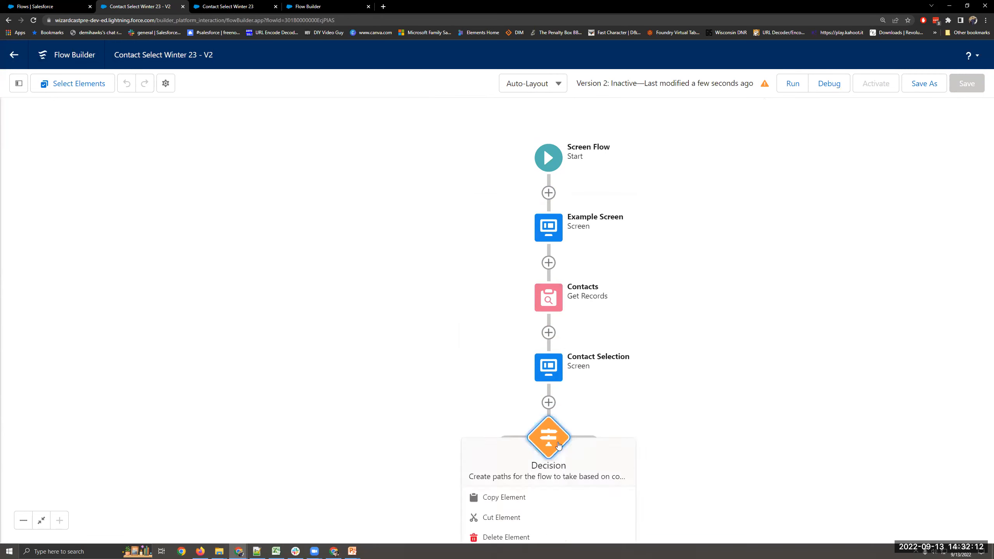
left_click(494, 518)
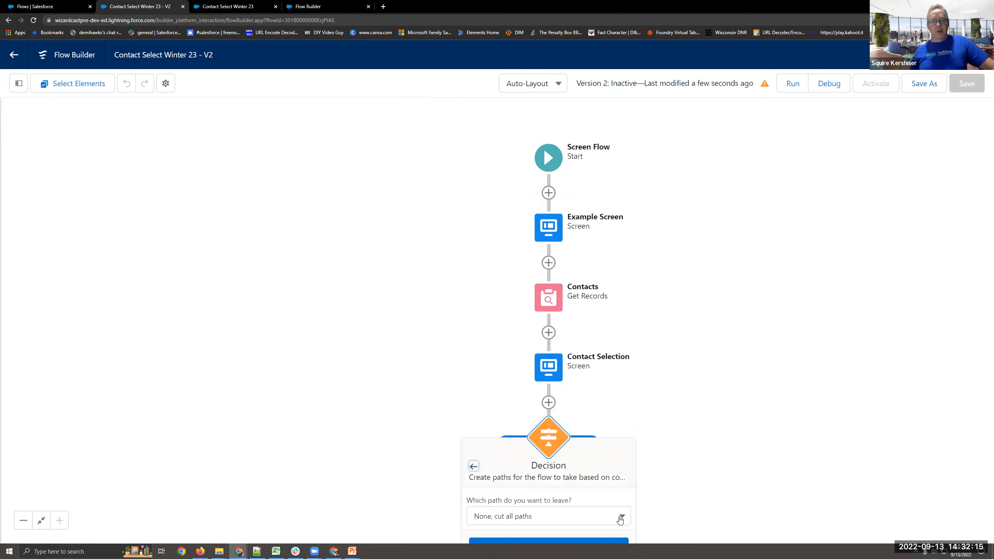
left_click_drag(707, 485, 660, 285)
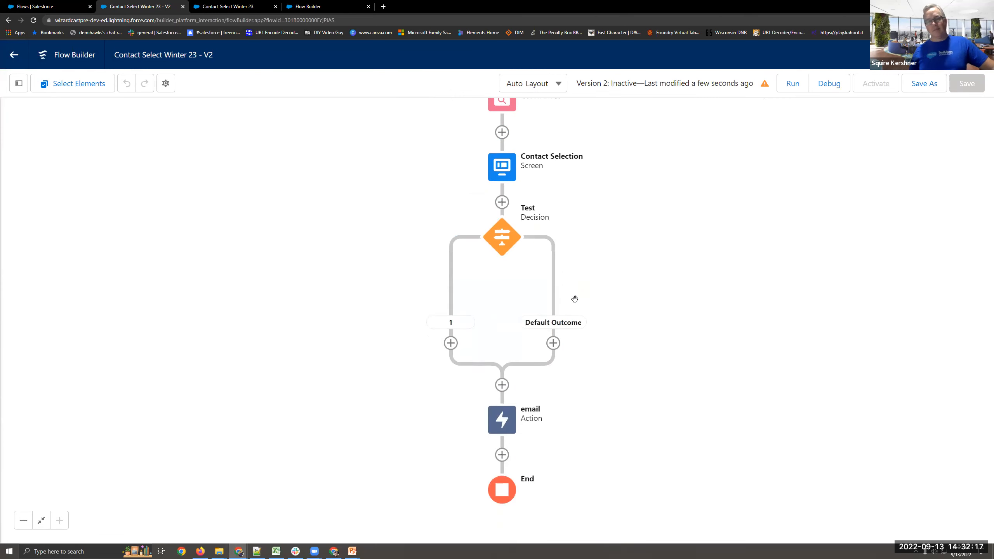
left_click(504, 243)
left_click(438, 318)
left_click(575, 317)
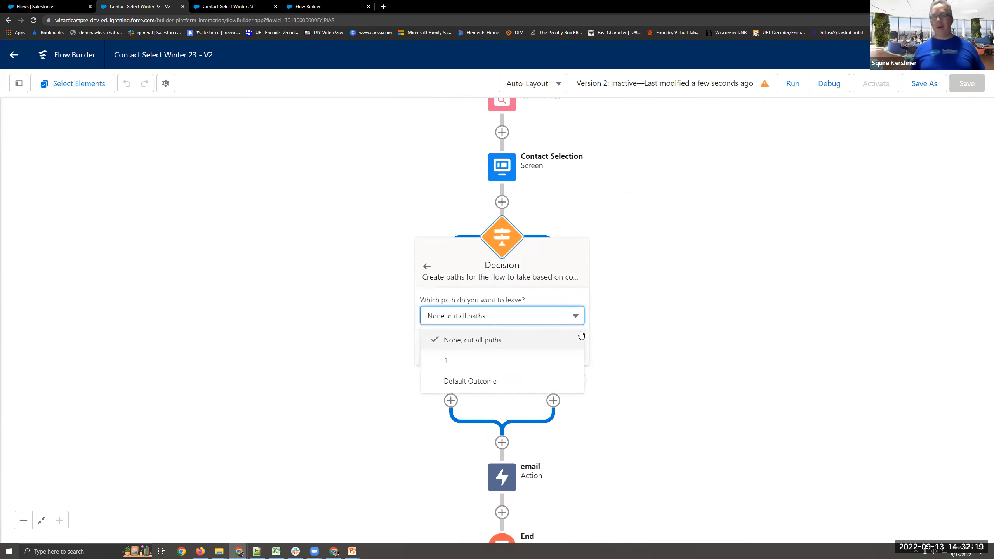
left_click(502, 348)
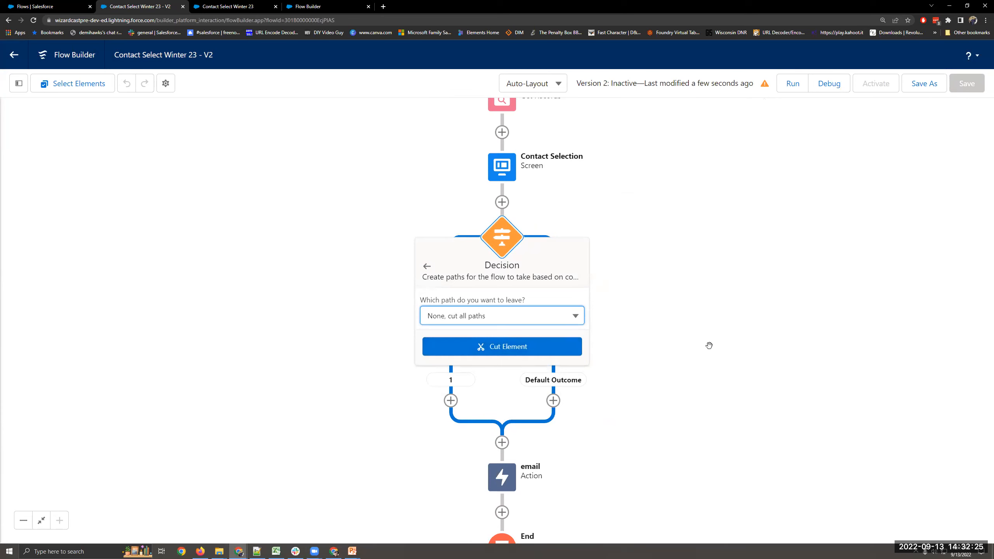
left_click(567, 330)
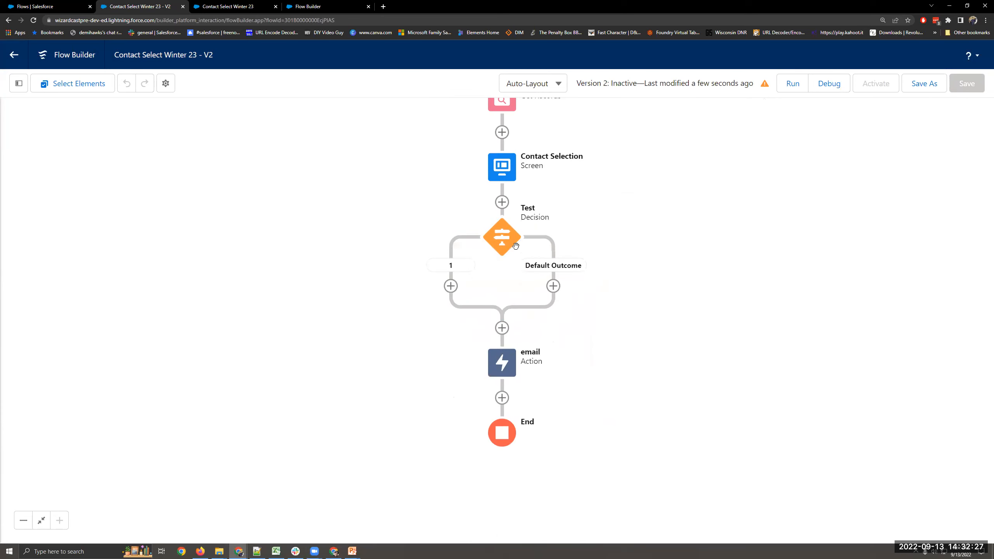
Try to cut the Test Decision, first choosing path 1 as the path to leave and finally Default Outcome
left_click(511, 245)
left_click(460, 317)
left_click(463, 315)
left_click(460, 360)
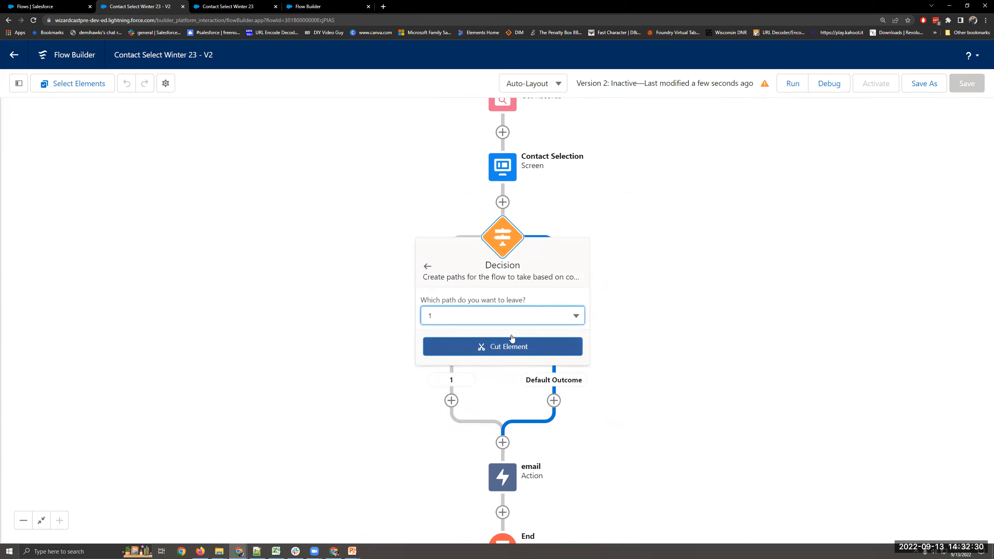
left_click(524, 318)
left_click(507, 380)
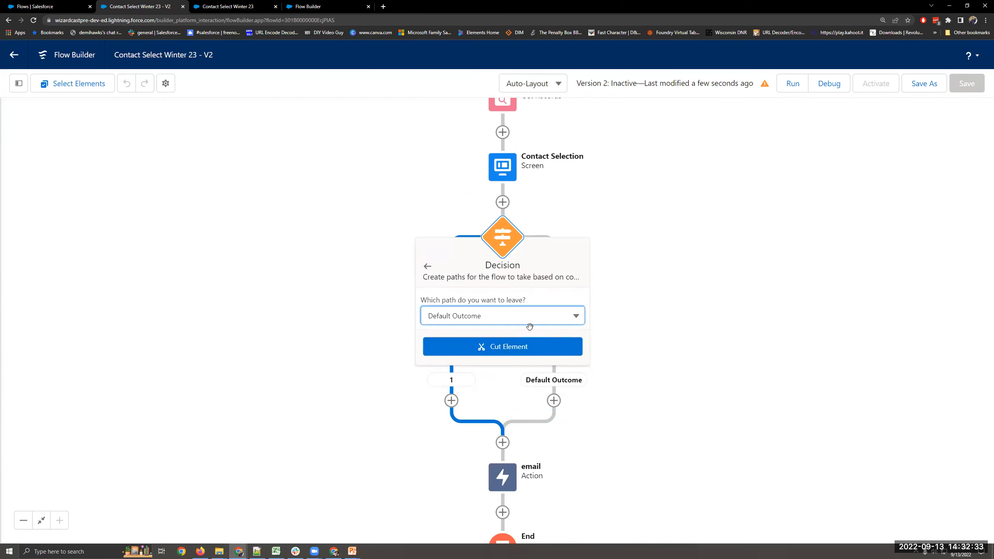
left_click(512, 344)
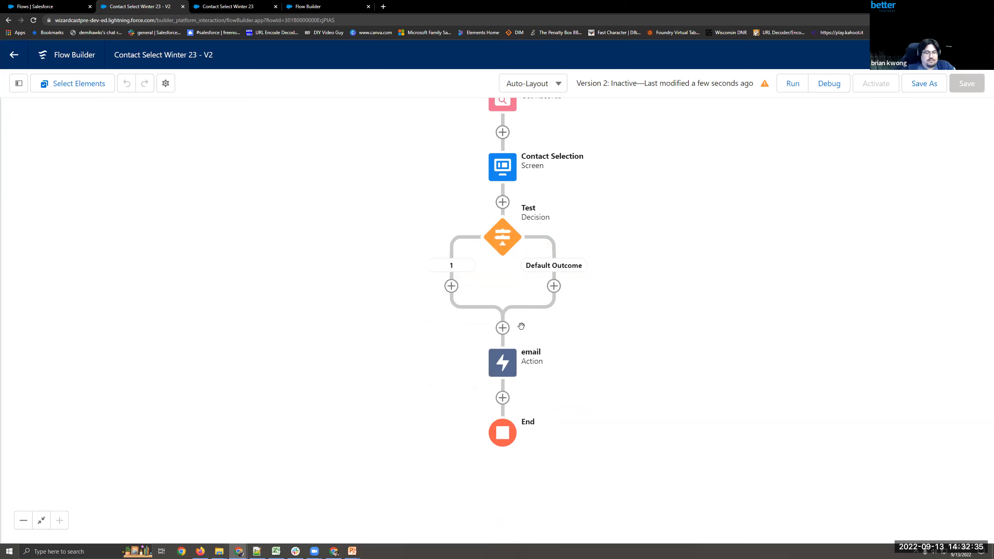